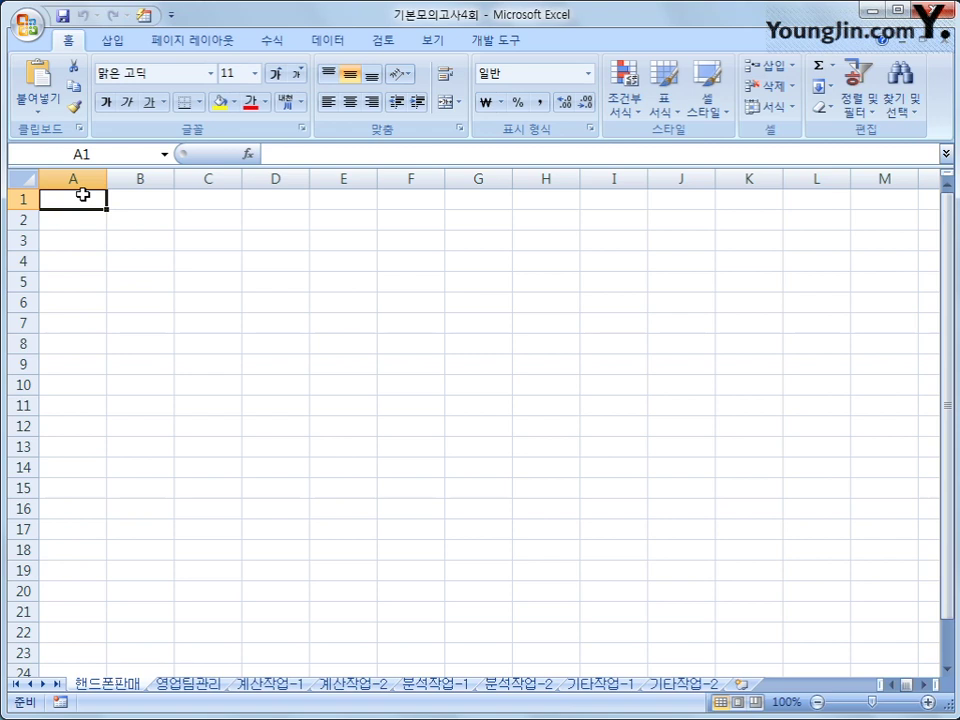
Step: Start a Microsoft Query import from other sources using MS Access Database as the data source
{"action": "left_click", "coordinate": [328, 42]}
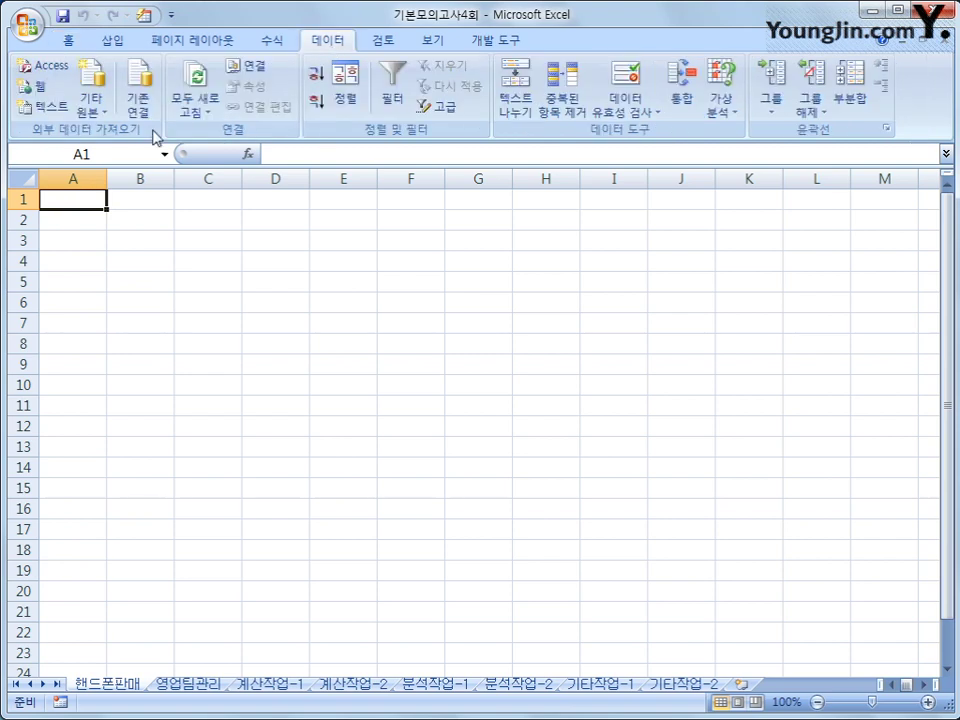
{"action": "left_click", "coordinate": [90, 108]}
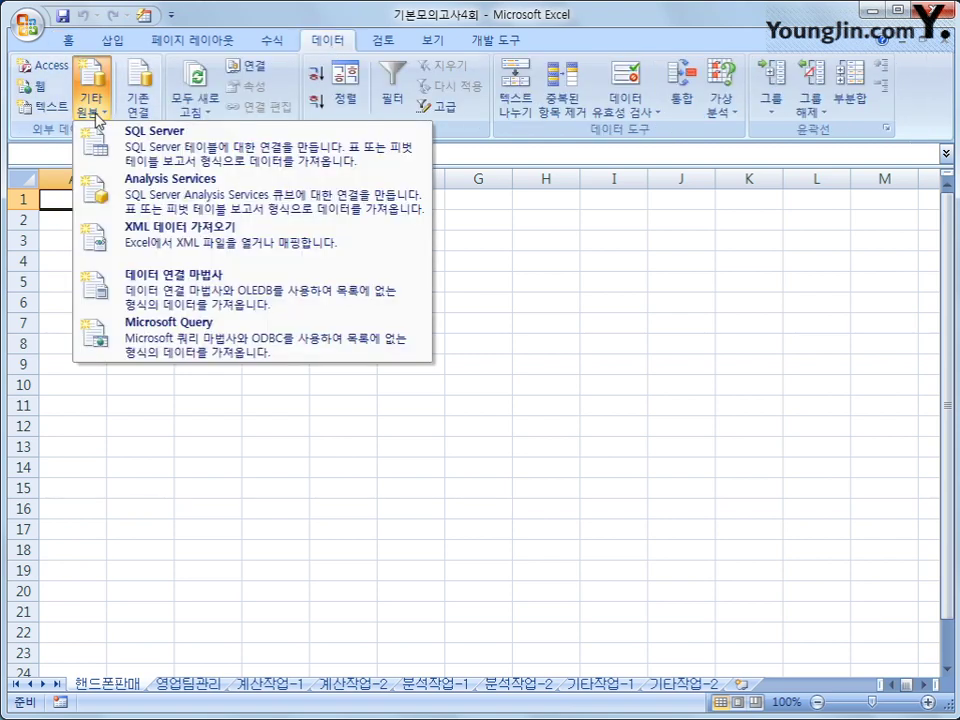
{"action": "left_click", "coordinate": [150, 331]}
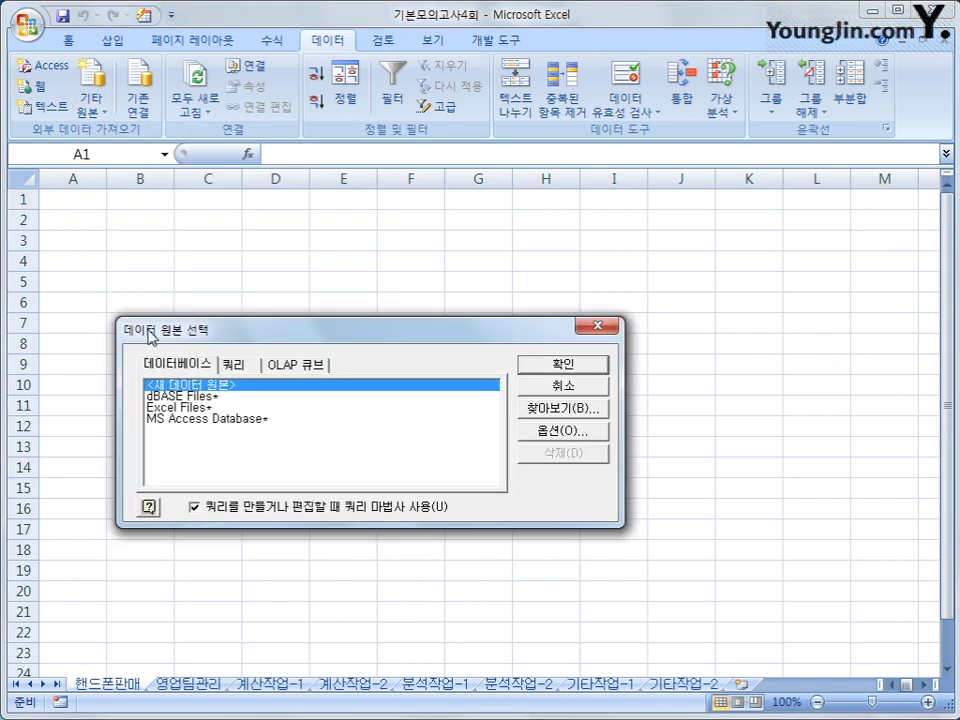
{"action": "left_click", "coordinate": [214, 420]}
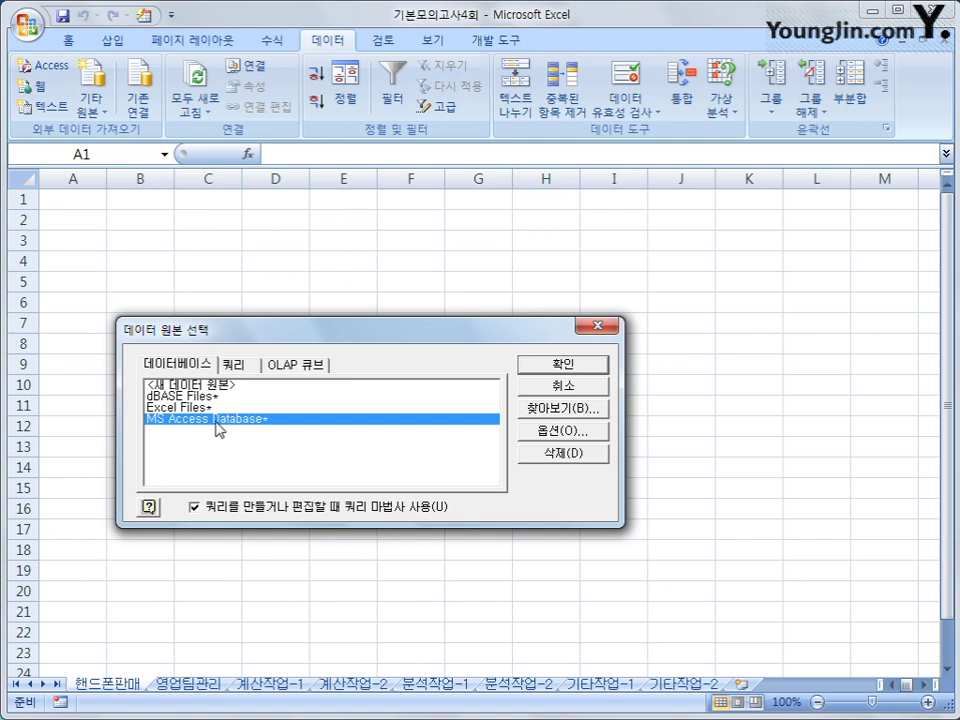
{"action": "left_click", "coordinate": [538, 364]}
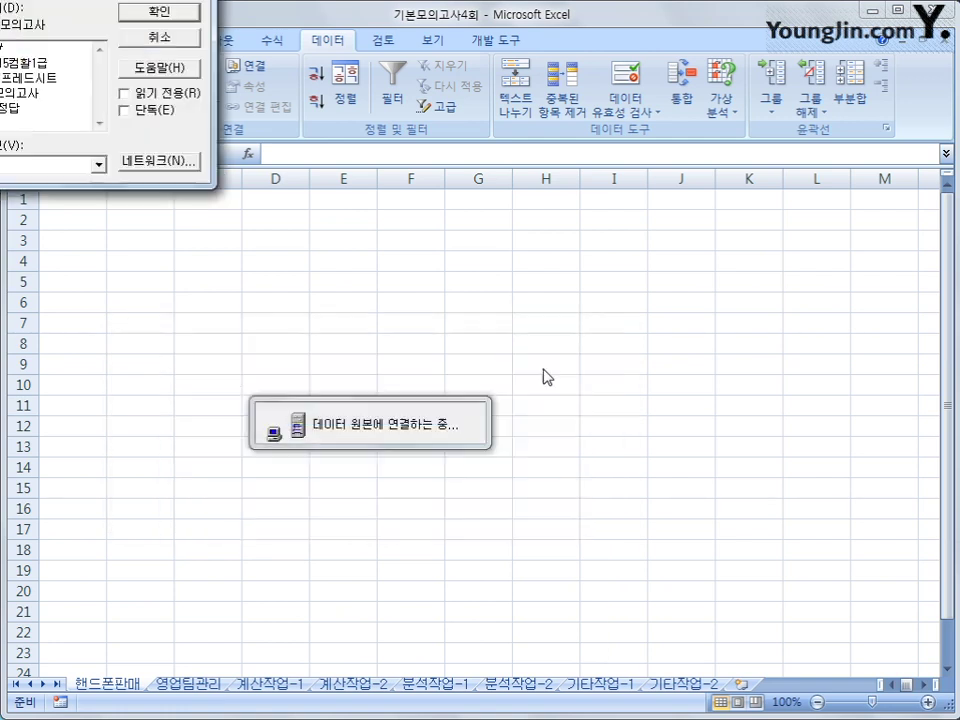
Step: Choose 핸드폰.accdb in the 모의고사 folder as the database for the query
{"action": "left_click_drag", "start_coordinate": [118, 5], "coordinate": [503, 210]}
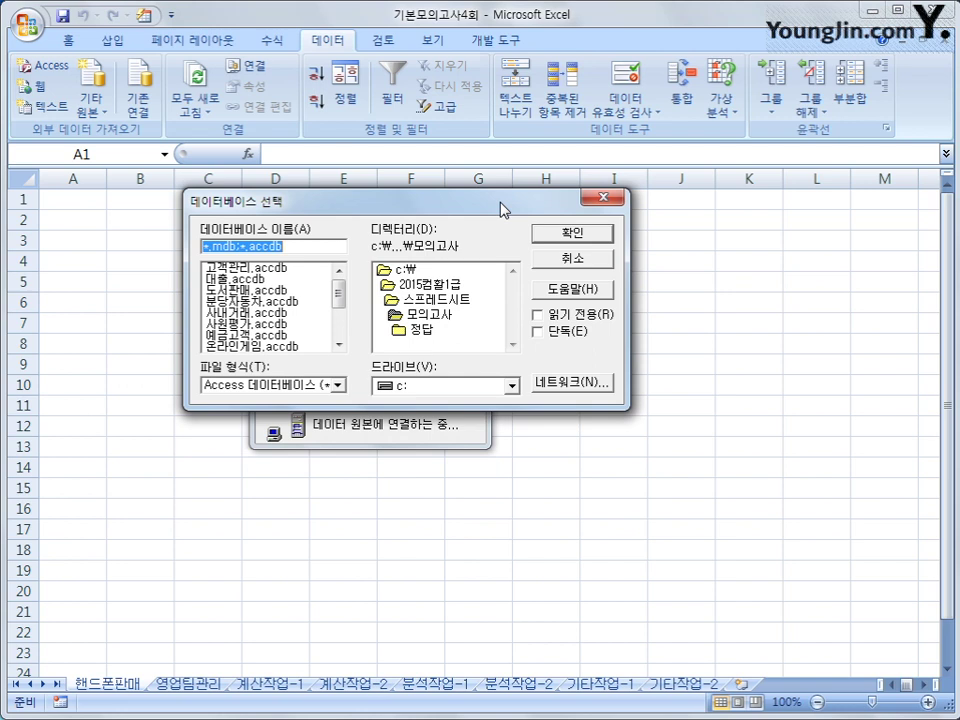
{"action": "left_click_drag", "start_coordinate": [341, 295], "coordinate": [339, 326]}
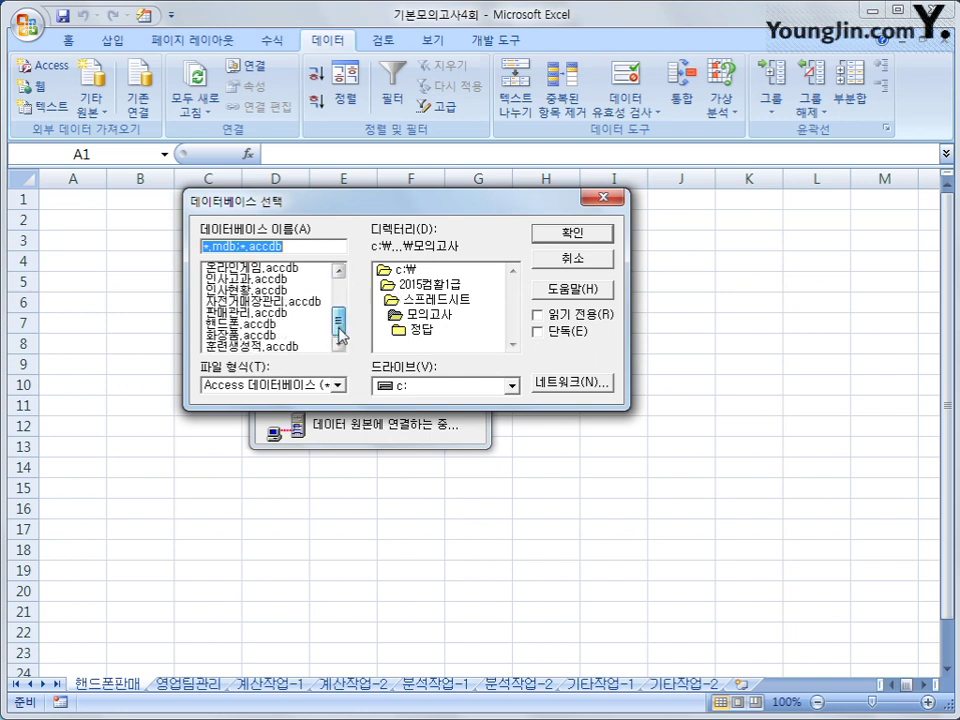
{"action": "left_click", "coordinate": [245, 324]}
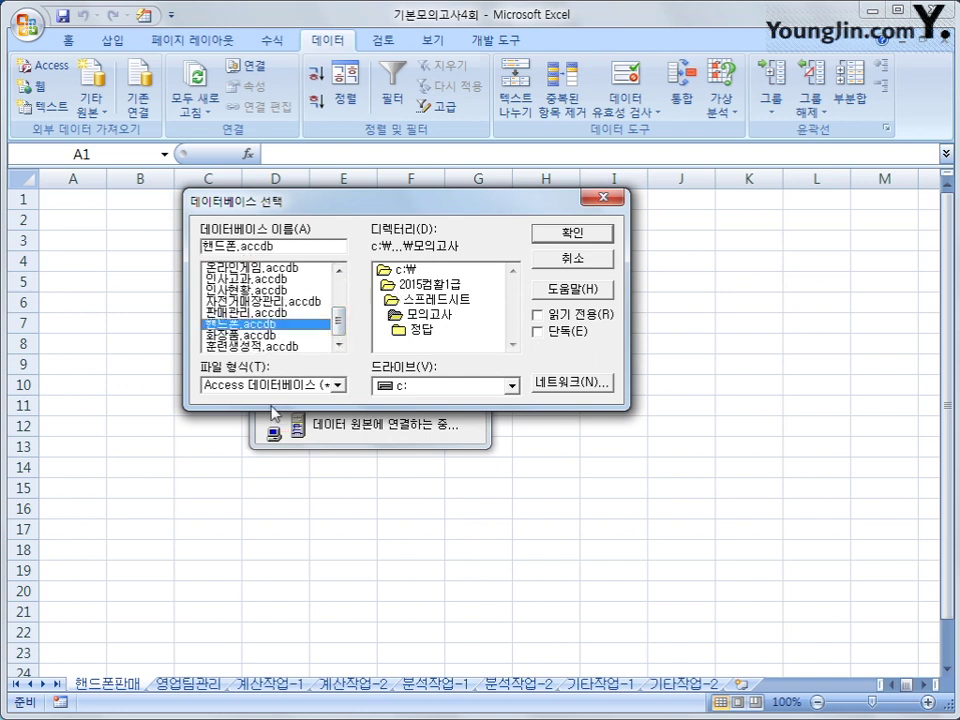
{"action": "left_click", "coordinate": [567, 239]}
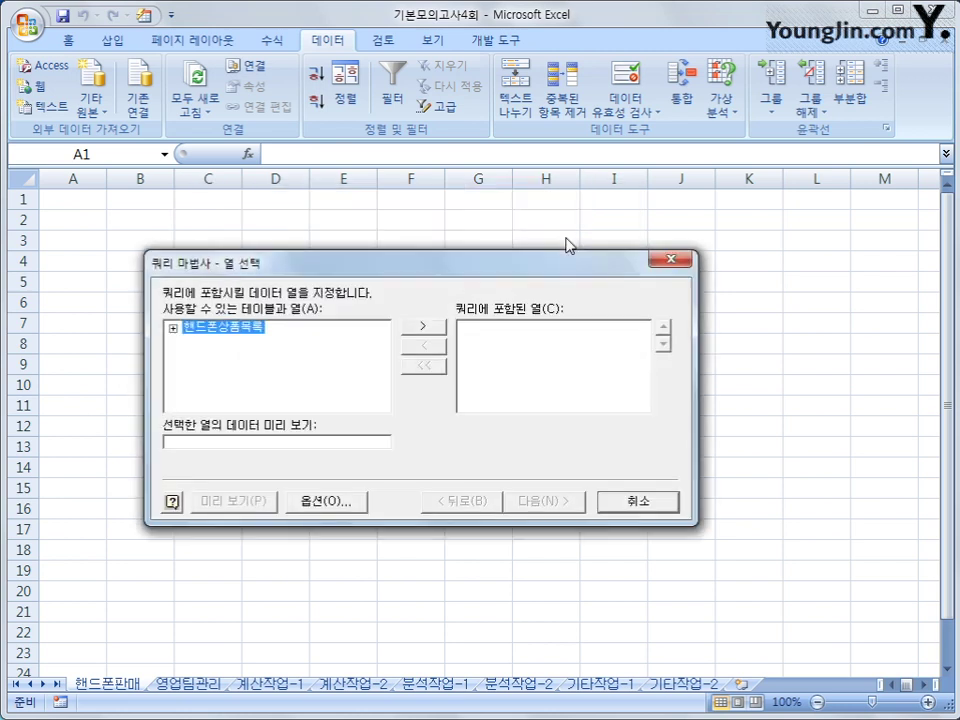
Step: Include the 상품코드, 통신규격, 통신사, 단말기가격, 기타비용 and 할인율 columns of the 핸드폰상품목록 table in the query
{"action": "double_click", "coordinate": [218, 338]}
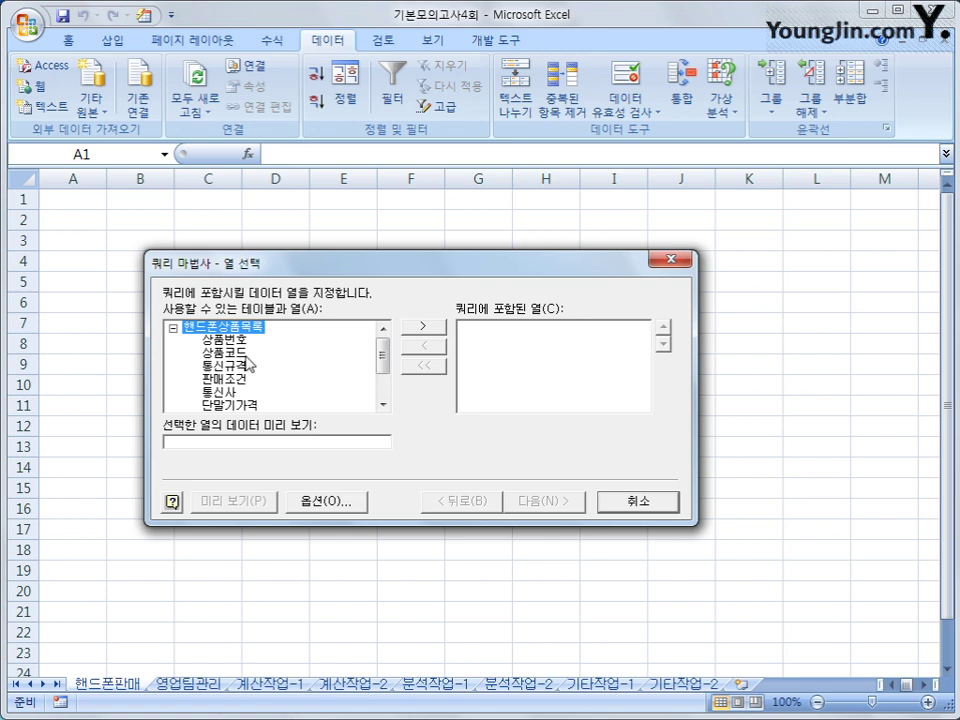
{"action": "left_click", "coordinate": [240, 353]}
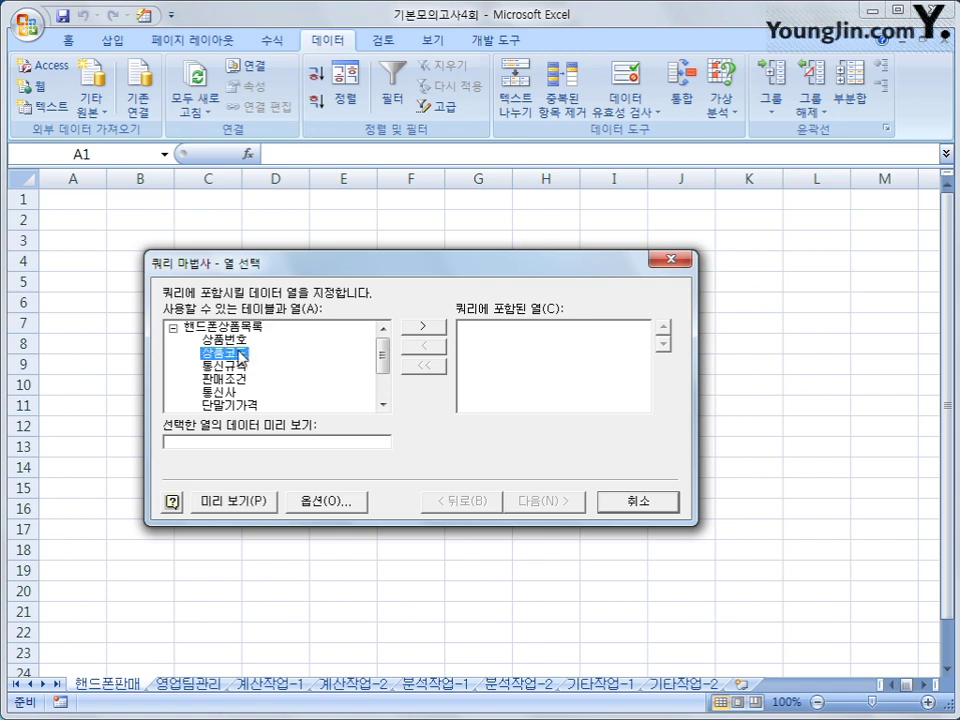
{"action": "double_click", "coordinate": [240, 353]}
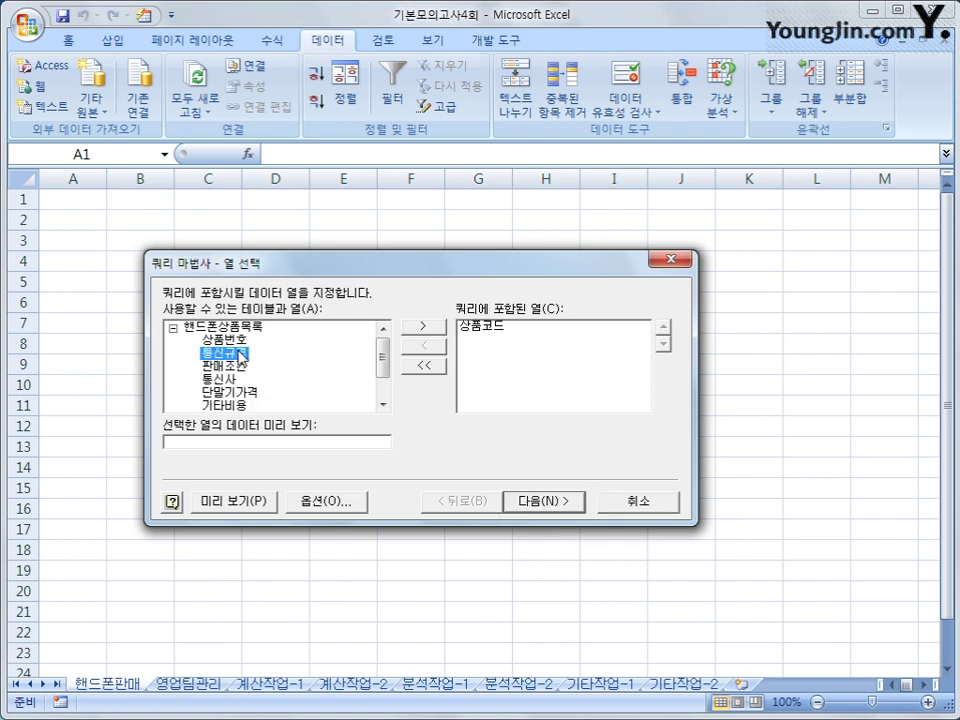
{"action": "double_click", "coordinate": [240, 353]}
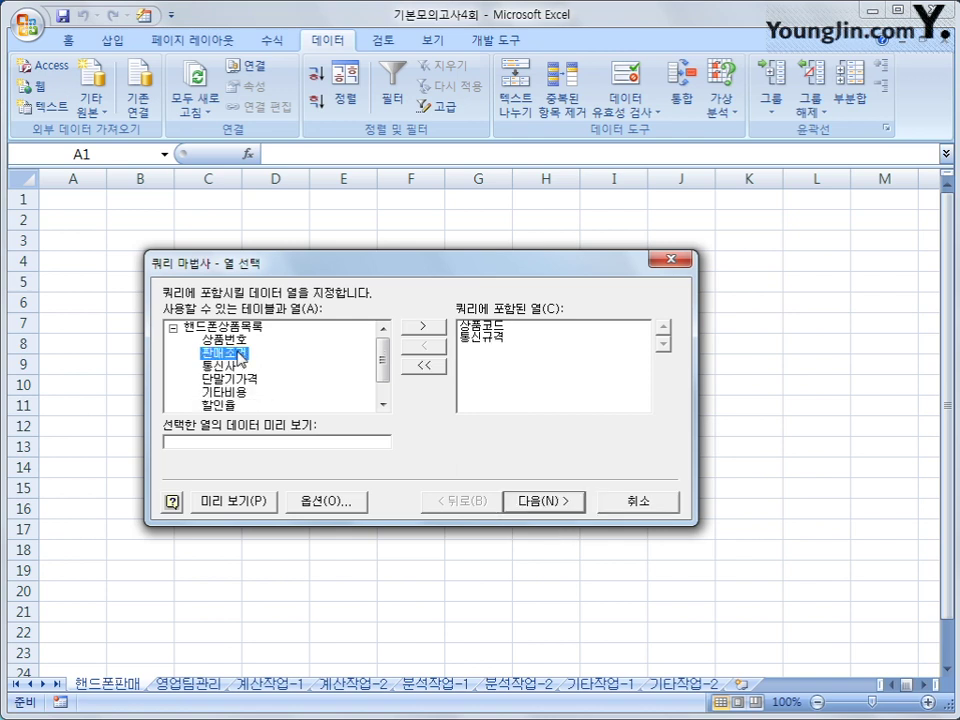
{"action": "double_click", "coordinate": [229, 366]}
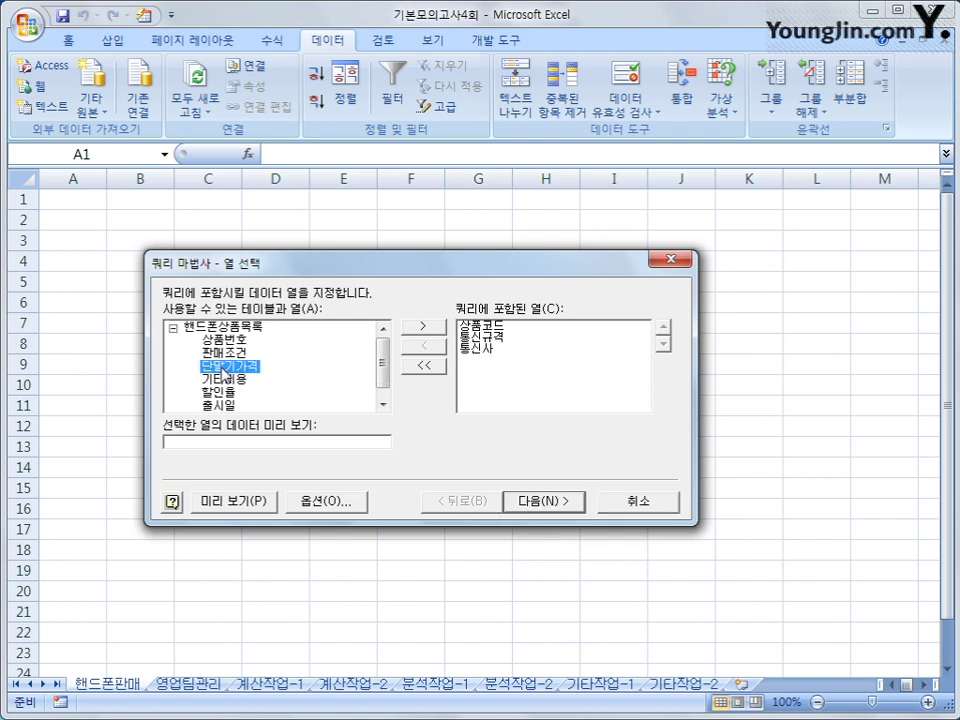
{"action": "double_click", "coordinate": [224, 366]}
{"action": "double_click", "coordinate": [222, 366]}
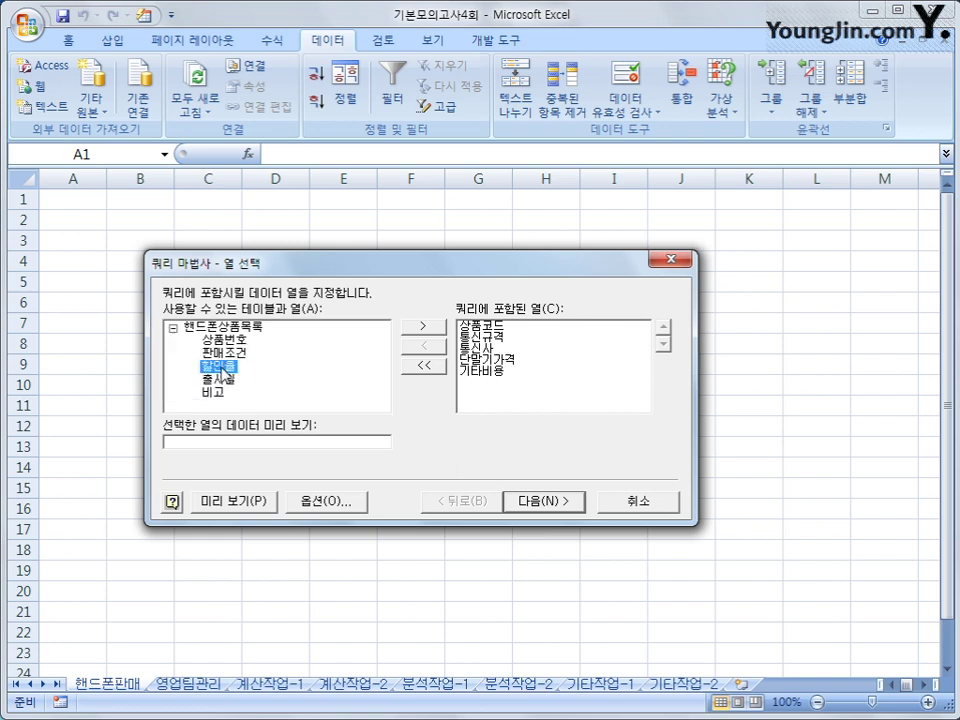
{"action": "double_click", "coordinate": [222, 366]}
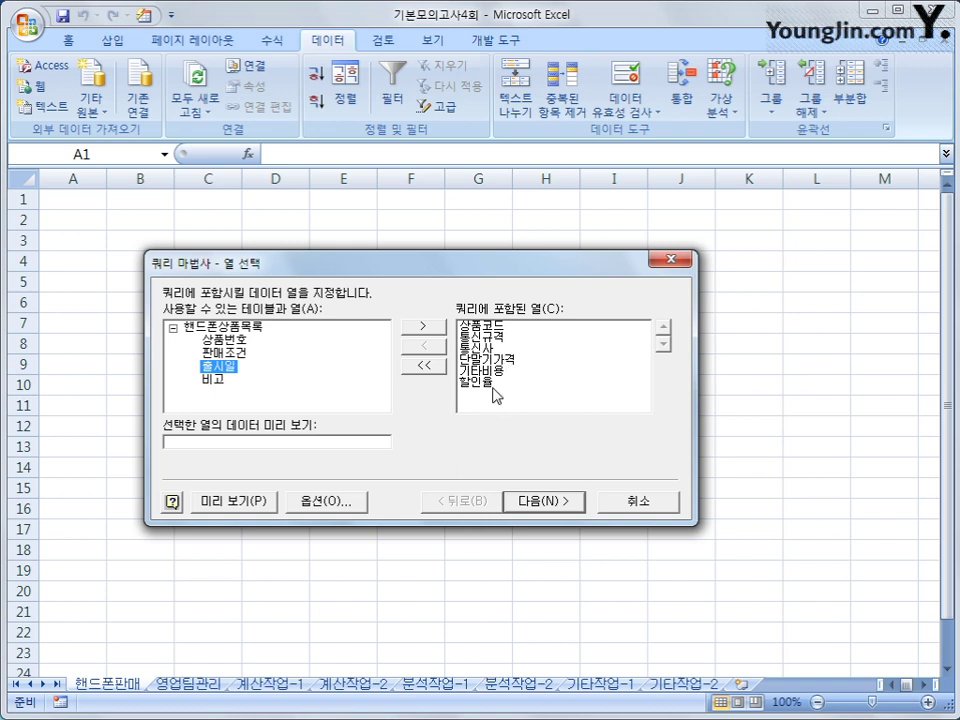
{"action": "left_click", "coordinate": [563, 504]}
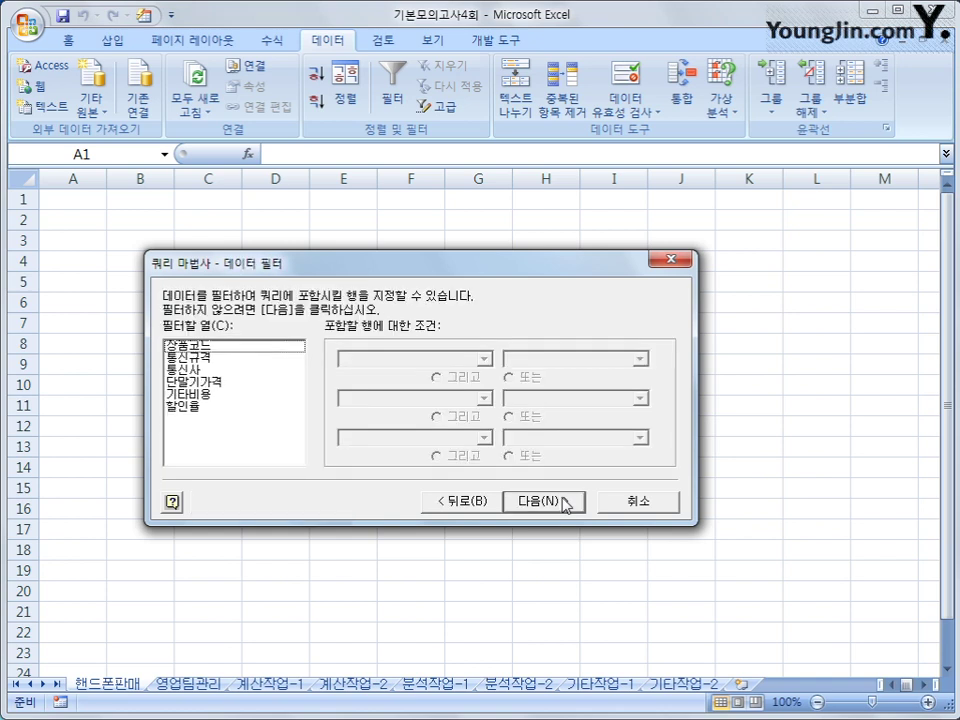
Step: Filter the query to rows whose 통신사 is not equal (<>) to 나래통신
{"action": "left_click", "coordinate": [249, 373]}
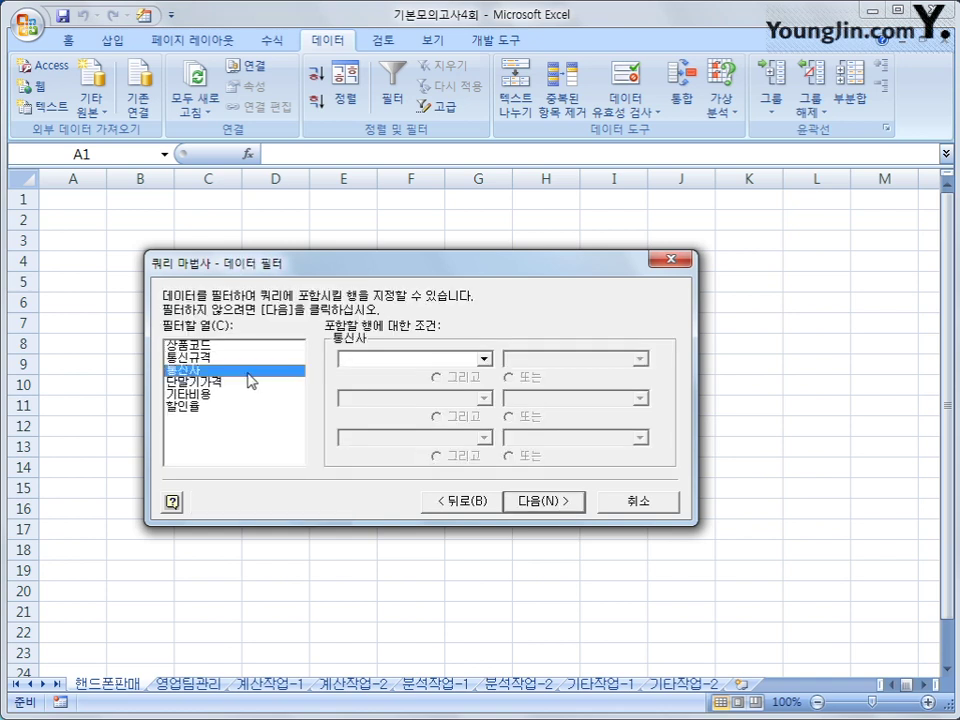
{"action": "left_click", "coordinate": [420, 359]}
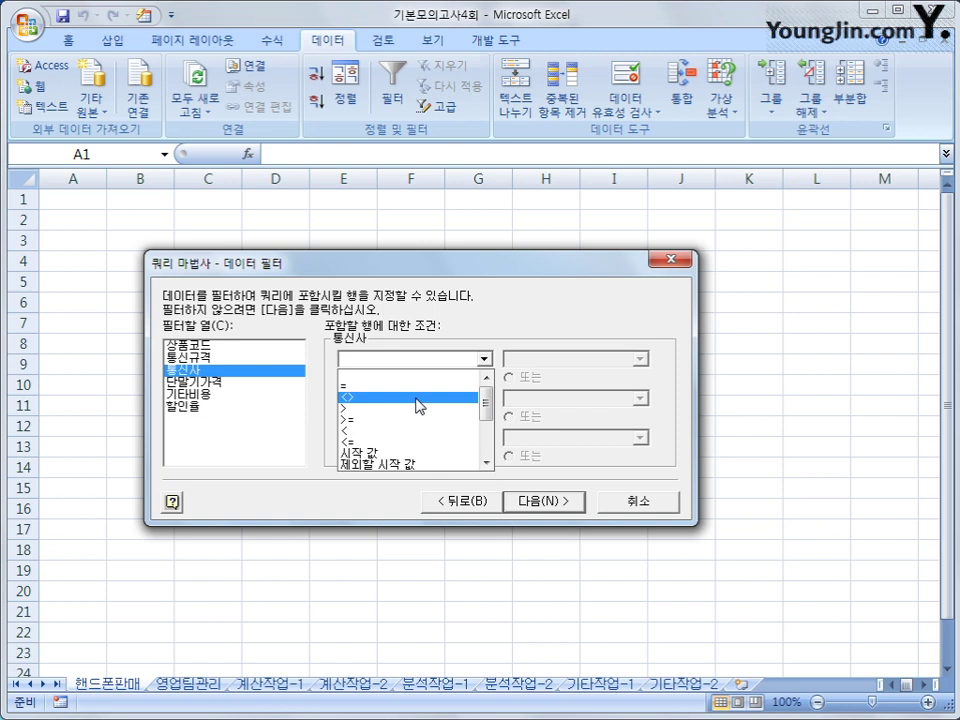
{"action": "left_click", "coordinate": [418, 398]}
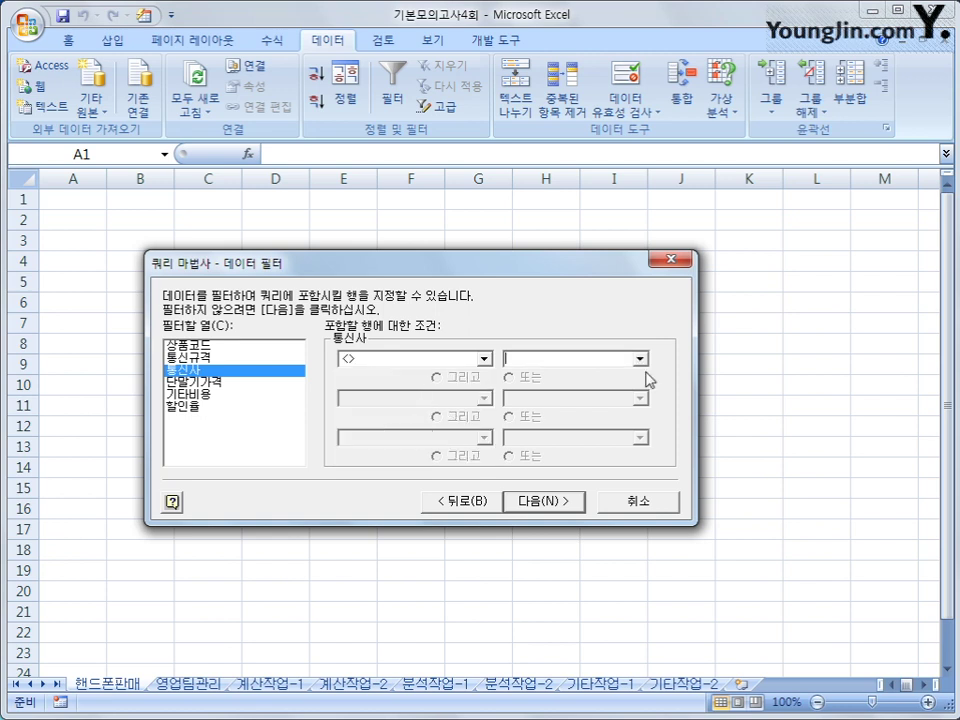
{"action": "left_click", "coordinate": [640, 359]}
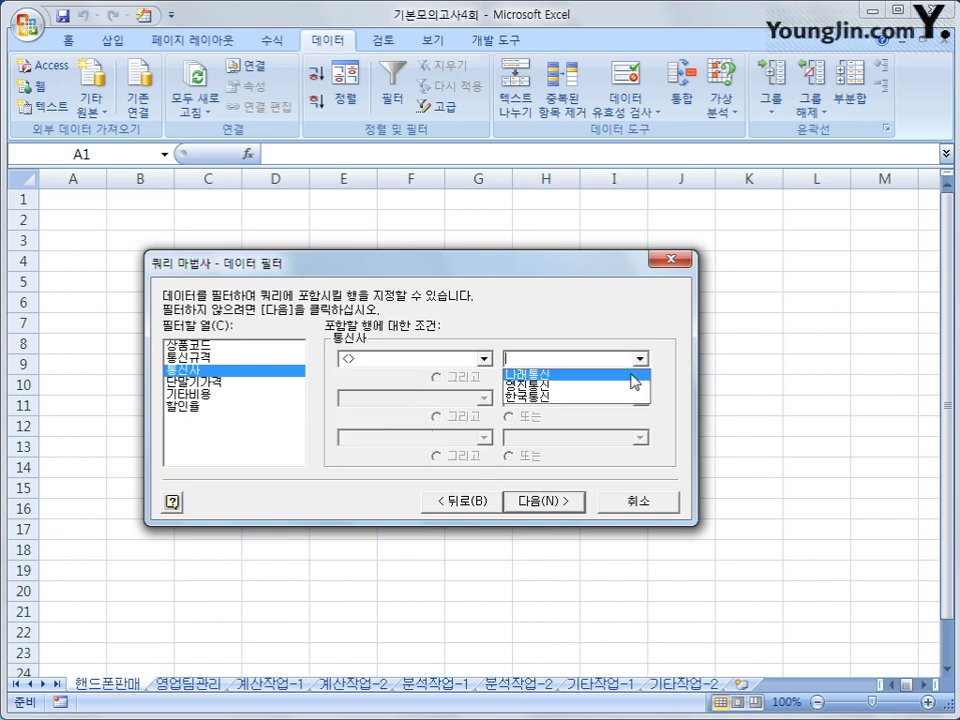
{"action": "left_click", "coordinate": [630, 374]}
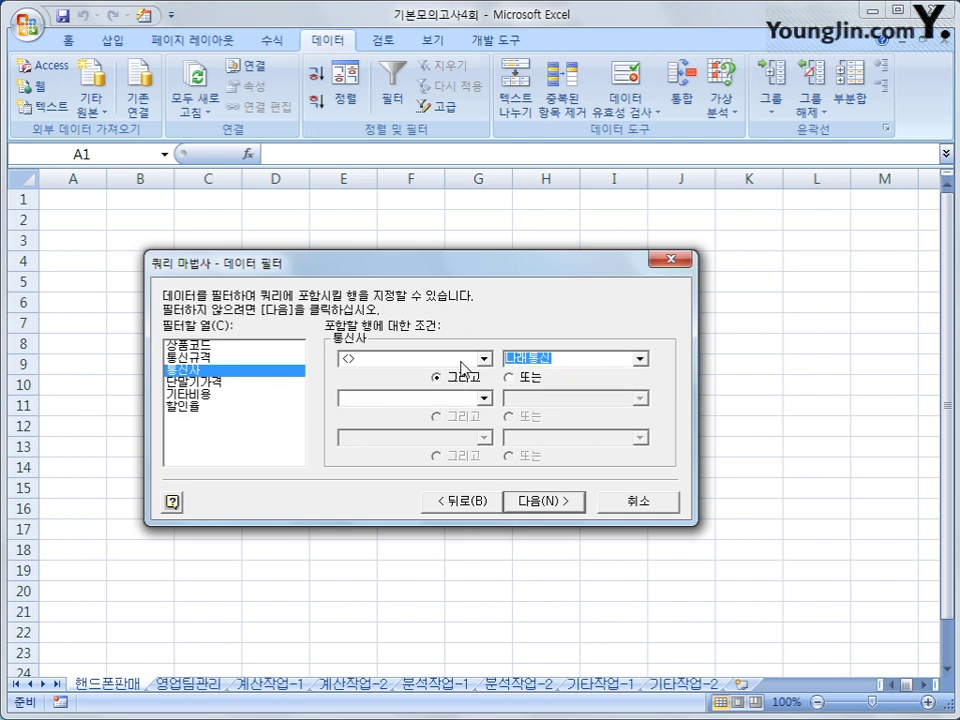
Step: Add a filter on 상품코드 with the condition 제외할 시작 값 (does not begin with) set to Y
{"action": "left_click", "coordinate": [262, 348]}
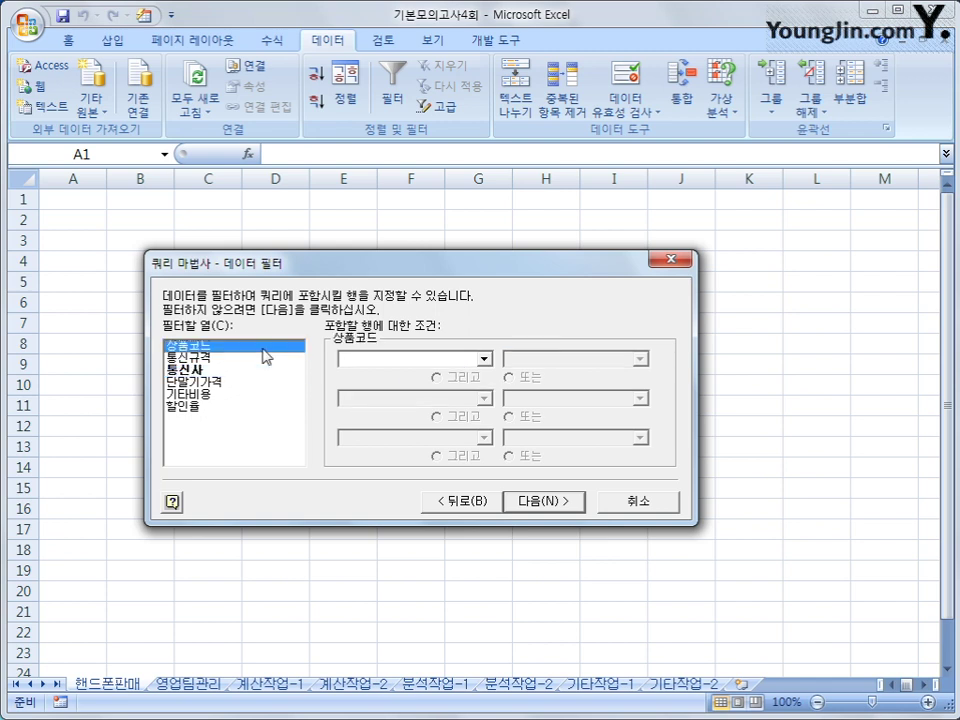
{"action": "left_click", "coordinate": [435, 360]}
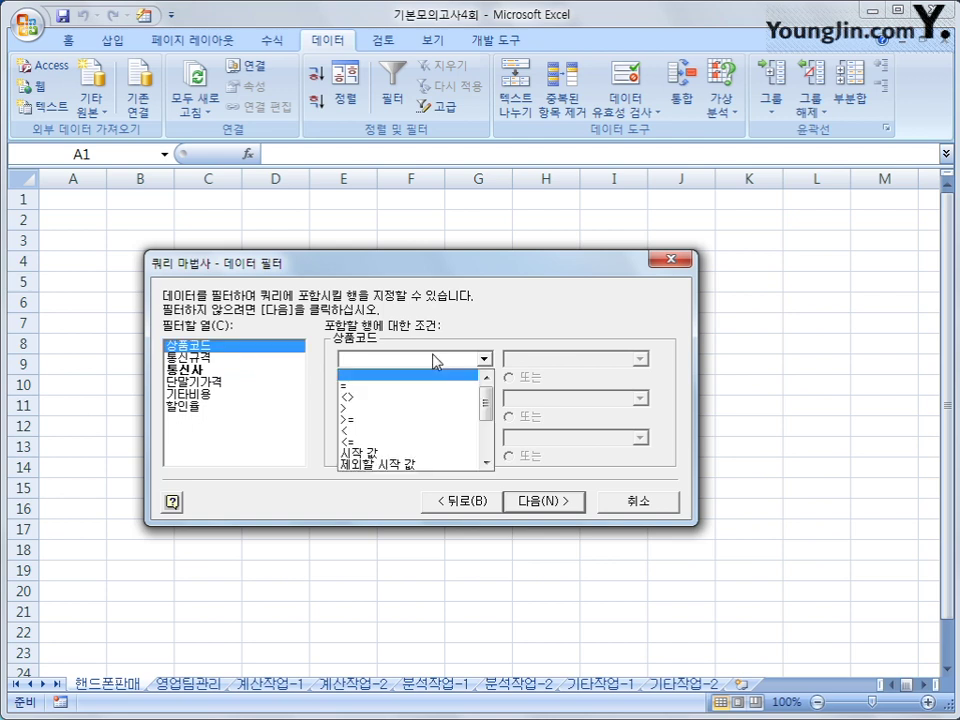
{"action": "left_click", "coordinate": [458, 465]}
{"action": "left_click", "coordinate": [574, 362]}
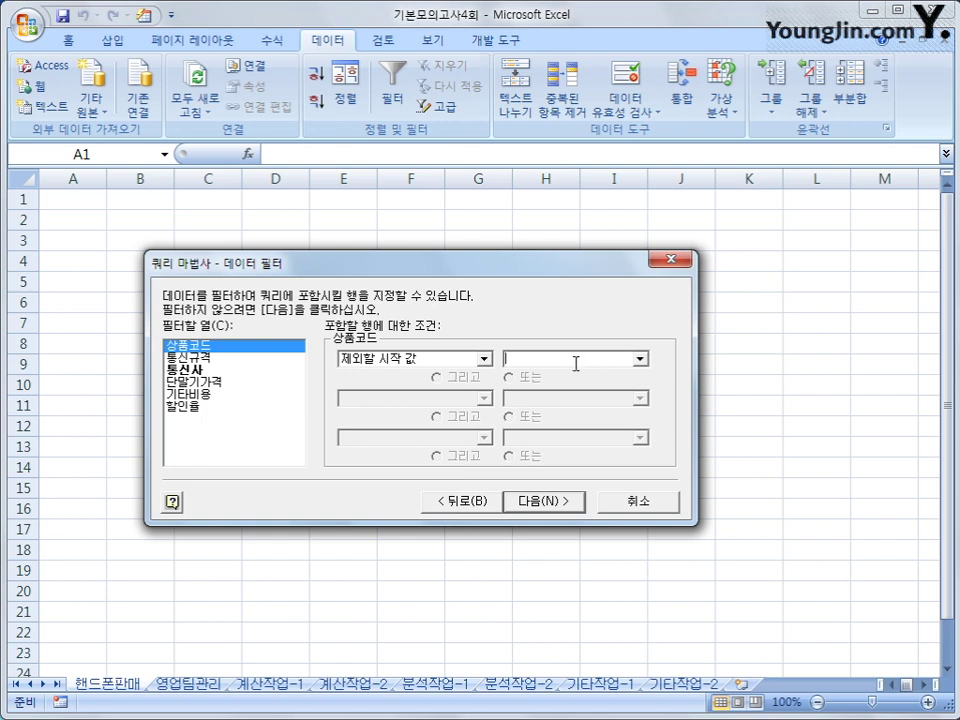
{"action": "type", "text": "y"}
{"action": "key", "text": "BackSpace"}
{"action": "type", "text": "ㅛ"}
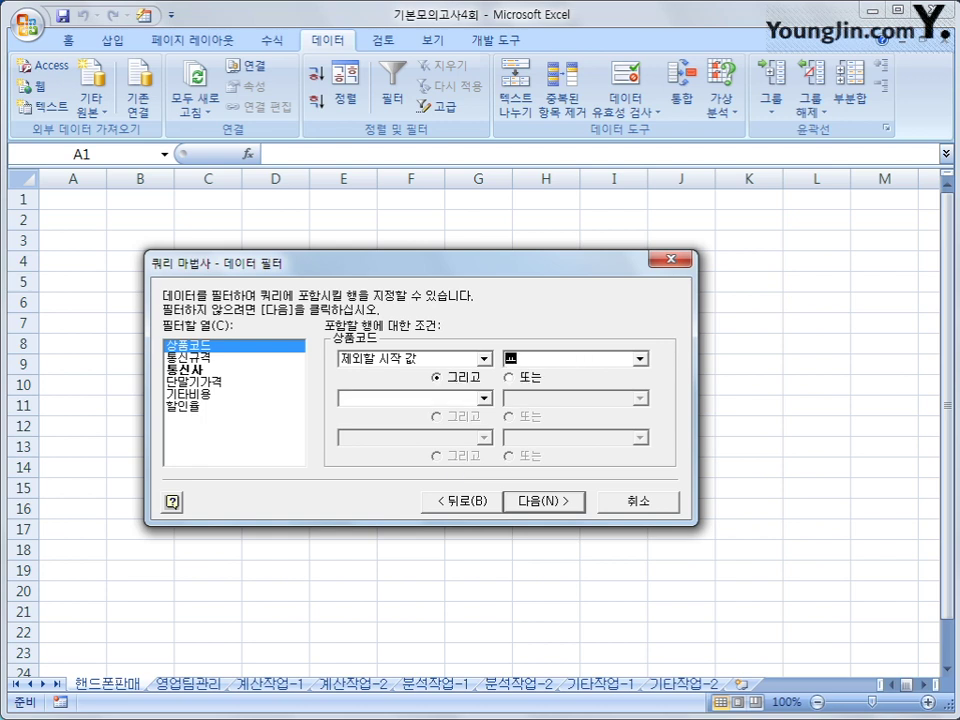
{"action": "key", "text": "BackSpace"}
{"action": "type", "text": "Y"}
{"action": "left_click", "coordinate": [549, 502]}
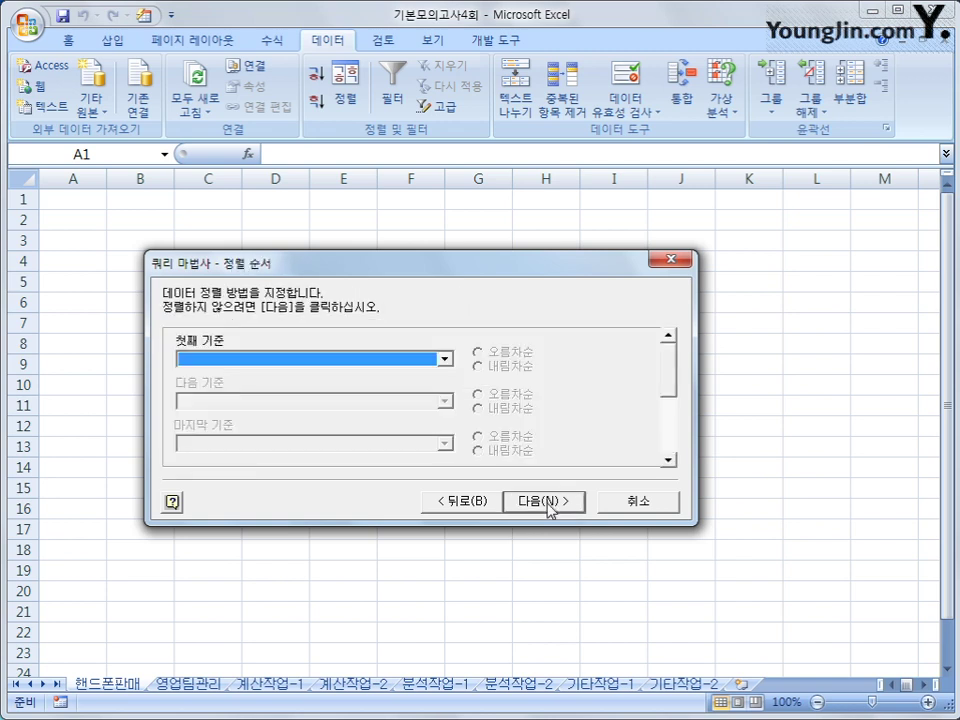
Step: Sort the query by 상품코드 descending, with 단말기가격 descending as the second criterion
{"action": "left_click", "coordinate": [436, 360]}
{"action": "left_click", "coordinate": [435, 381]}
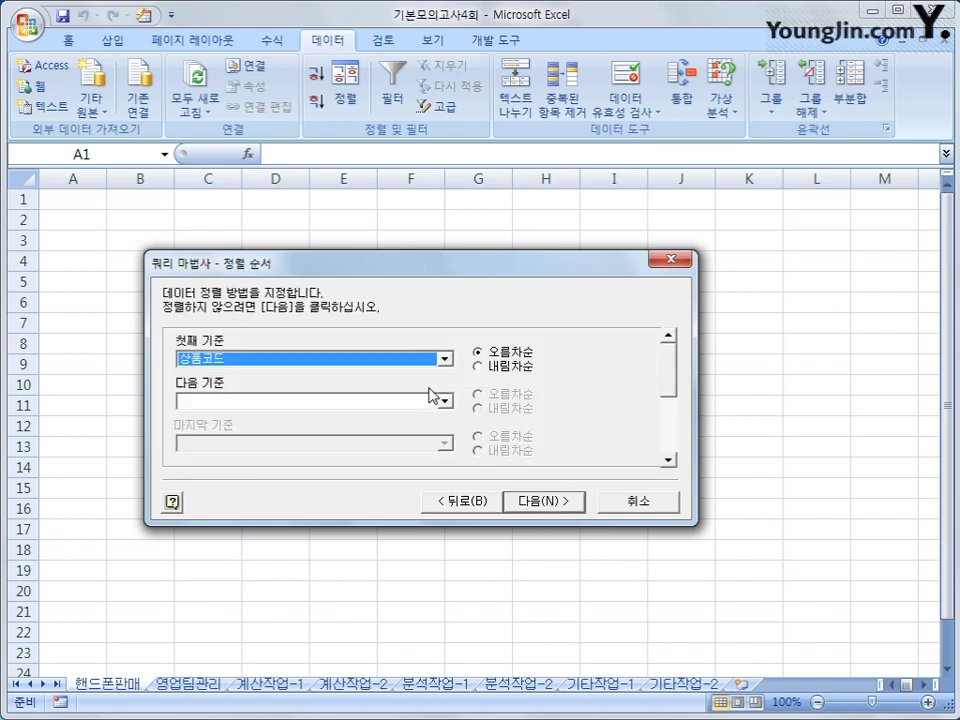
{"action": "left_click", "coordinate": [506, 368]}
{"action": "left_click", "coordinate": [444, 401]}
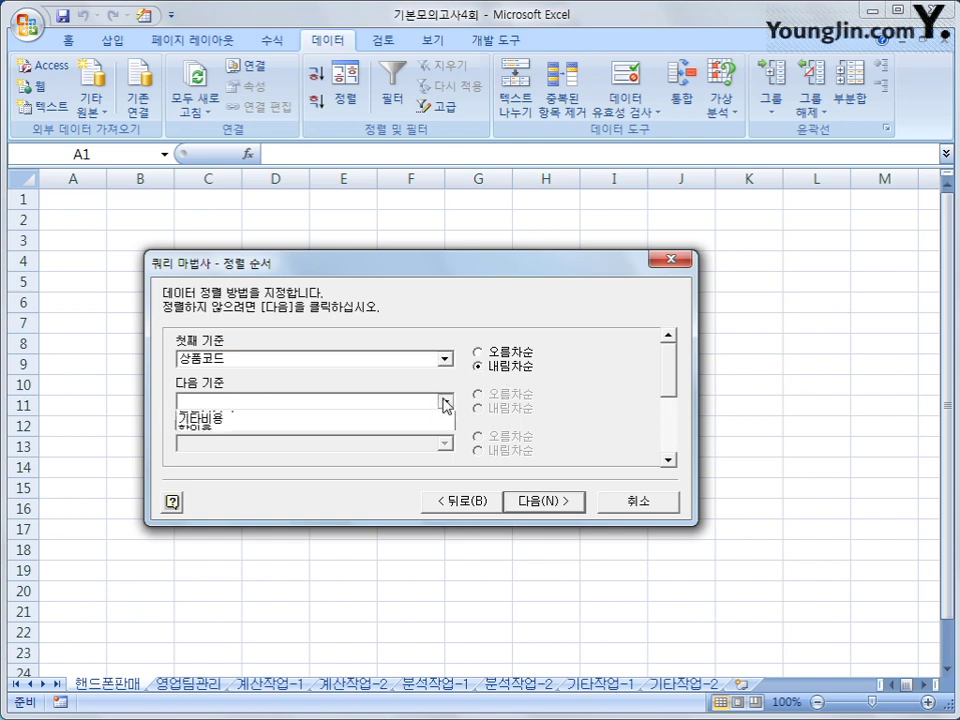
{"action": "left_click", "coordinate": [439, 451]}
{"action": "left_click", "coordinate": [522, 408]}
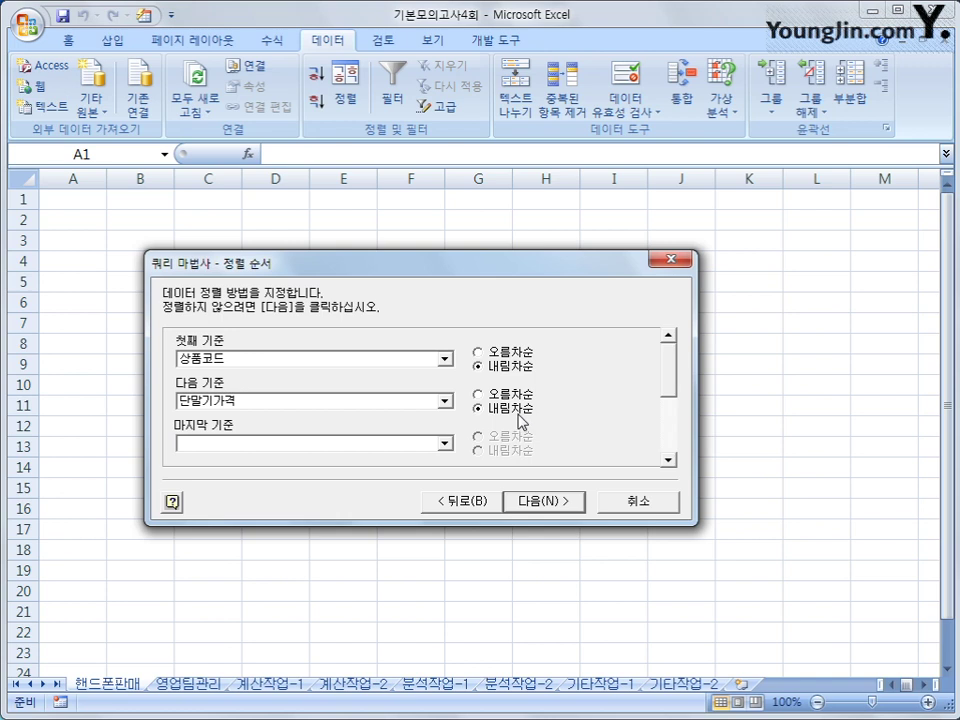
Step: Finish the query and return its data to Excel as a table at cell A1 of the existing worksheet
{"action": "left_click", "coordinate": [546, 499]}
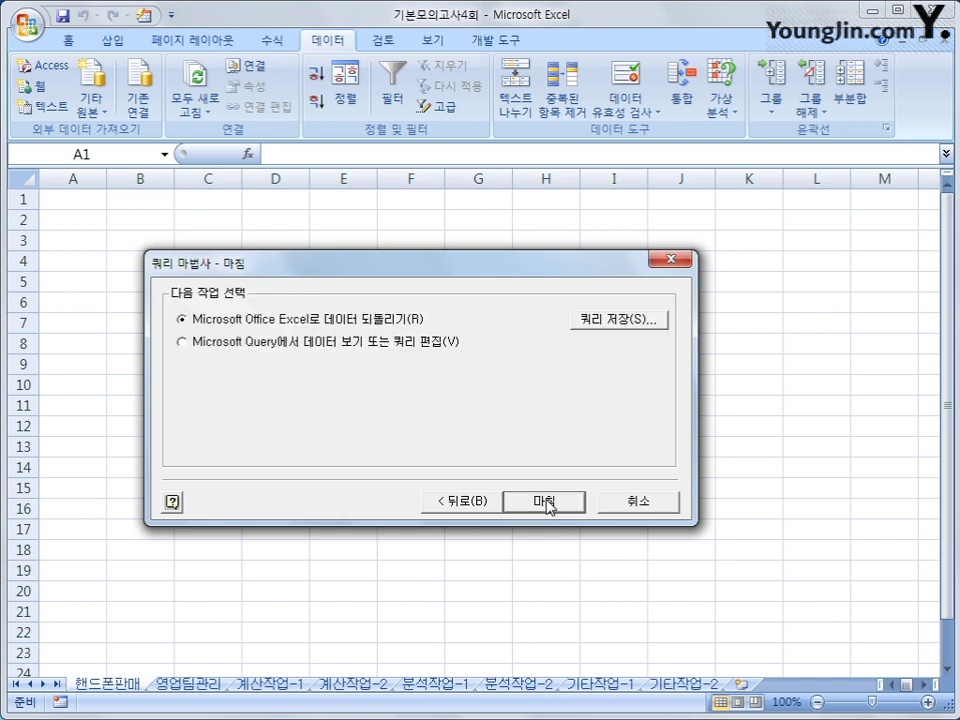
{"action": "left_click", "coordinate": [547, 503]}
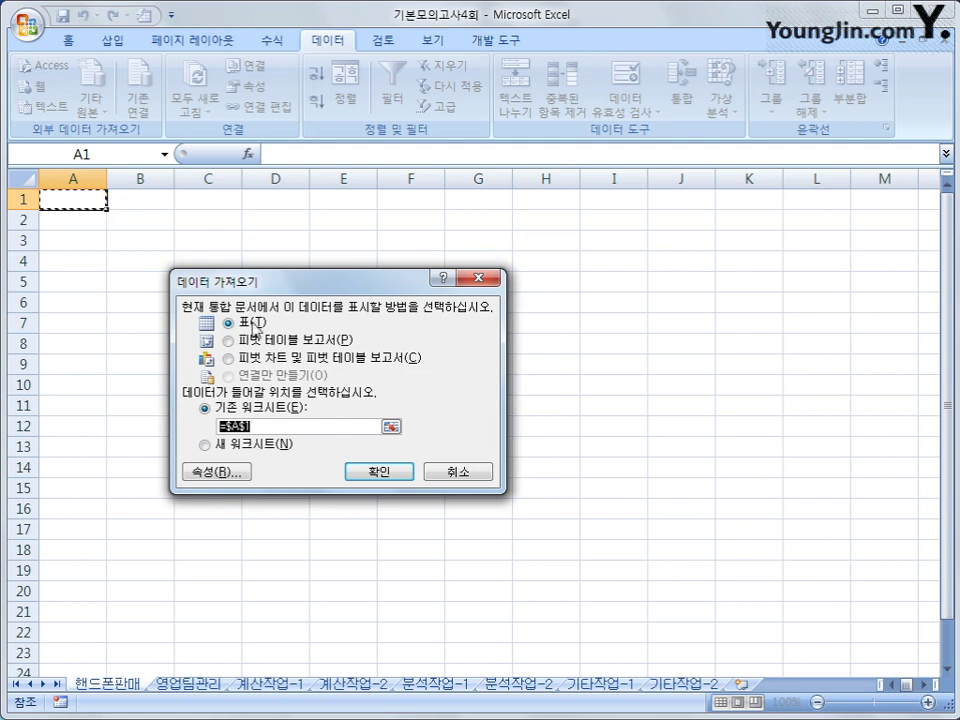
{"action": "left_click", "coordinate": [379, 472]}
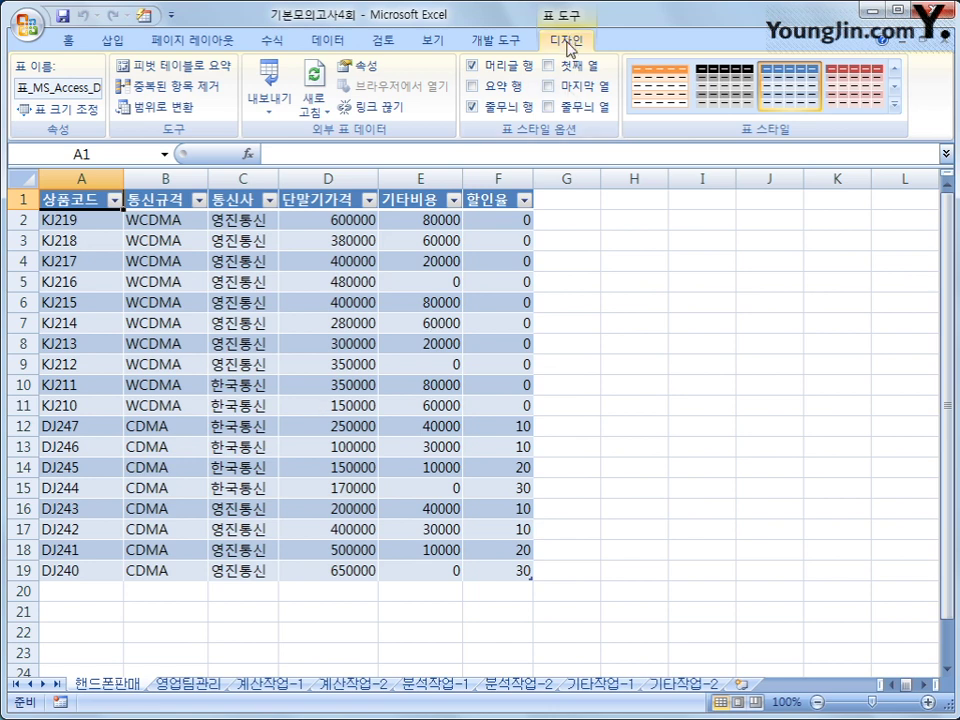
Step: Convert the imported table to a normal range, accepting removal of its query definition
{"action": "left_click", "coordinate": [182, 113]}
{"action": "left_click_drag", "start_coordinate": [485, 403], "coordinate": [565, 338]}
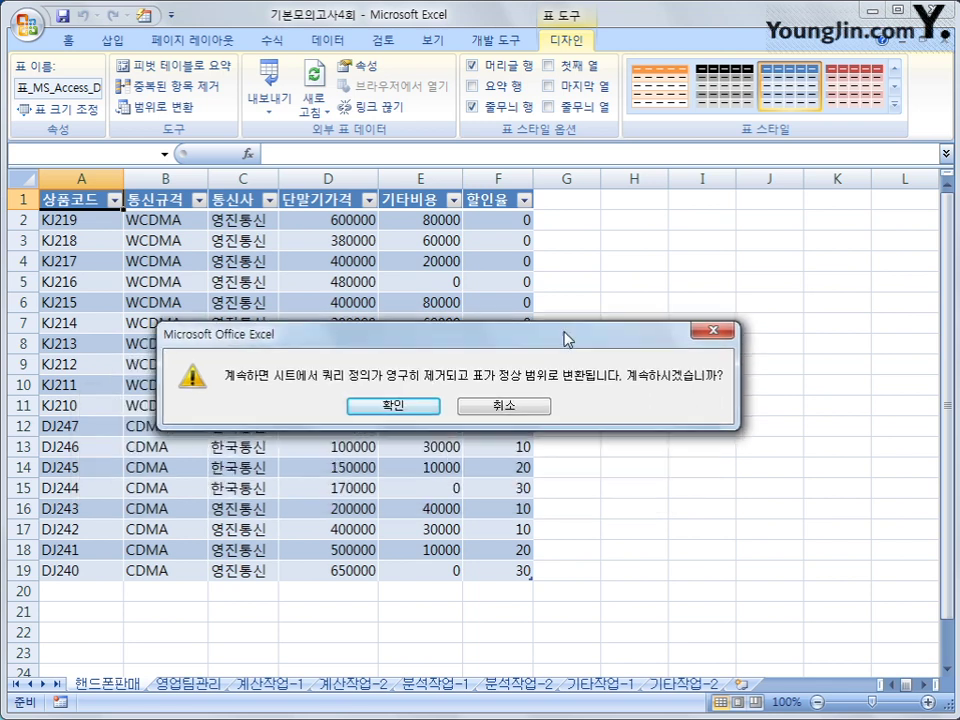
{"action": "left_click", "coordinate": [420, 408]}
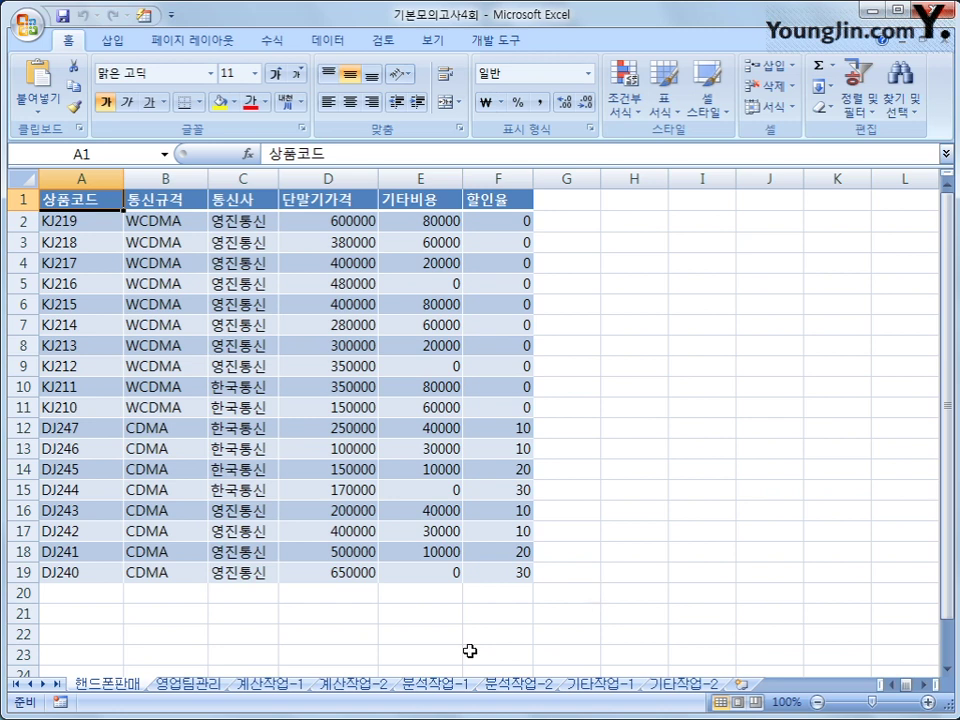
Step: Open the 영업팀관리 sheet and look over its salary table and the empty rows below it
{"action": "left_click", "coordinate": [206, 688]}
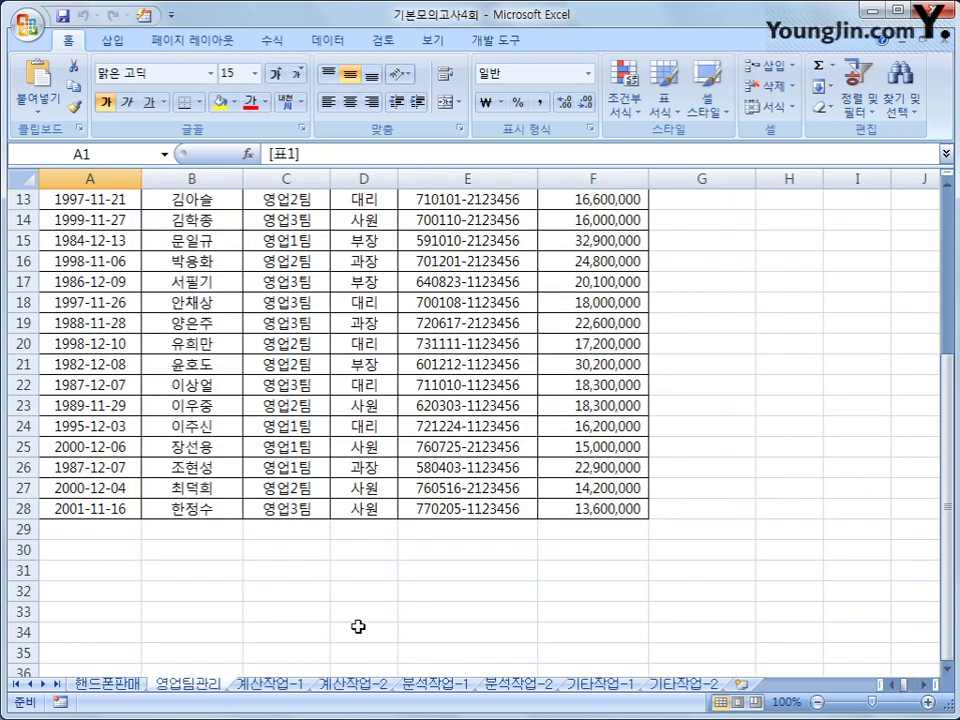
{"action": "scroll", "coordinate": [358, 626], "scroll_direction": "up", "scroll_amount": 4}
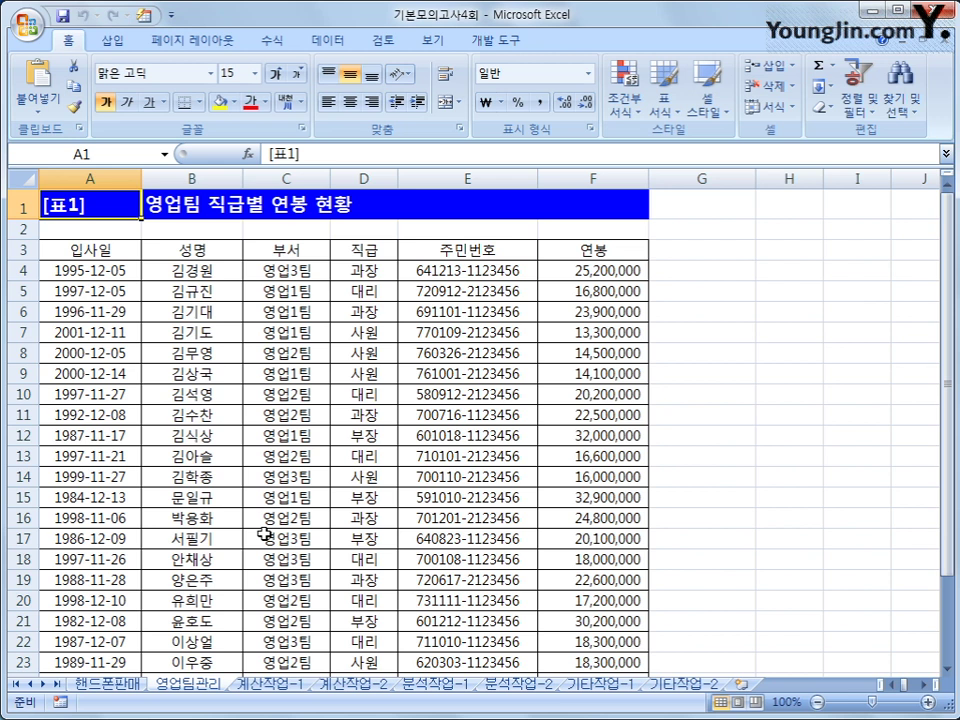
{"action": "scroll", "coordinate": [265, 534], "scroll_direction": "down", "scroll_amount": 2}
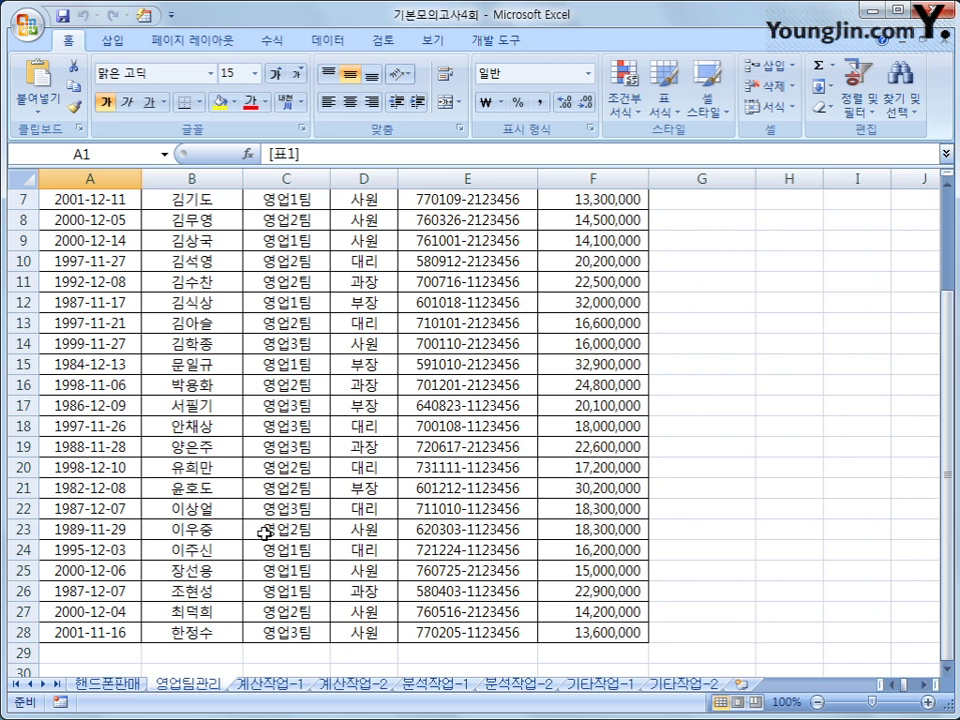
{"action": "scroll", "coordinate": [265, 534], "scroll_direction": "up", "scroll_amount": 2}
{"action": "scroll", "coordinate": [265, 534], "scroll_direction": "down", "scroll_amount": 4}
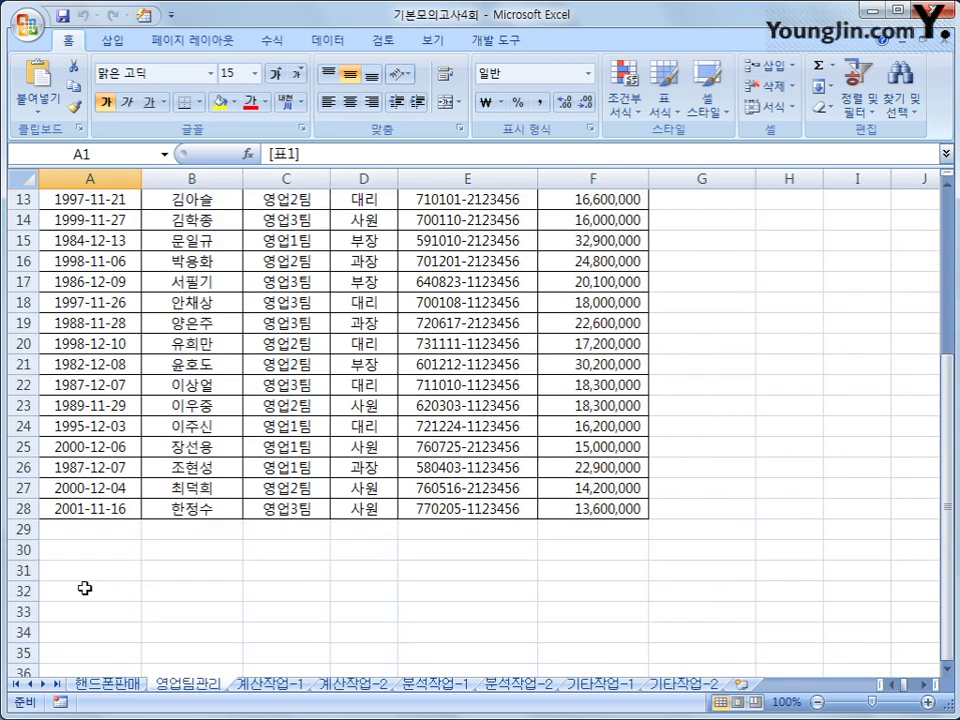
{"action": "left_click", "coordinate": [84, 552]}
{"action": "scroll", "coordinate": [281, 567], "scroll_direction": "up", "scroll_amount": 4}
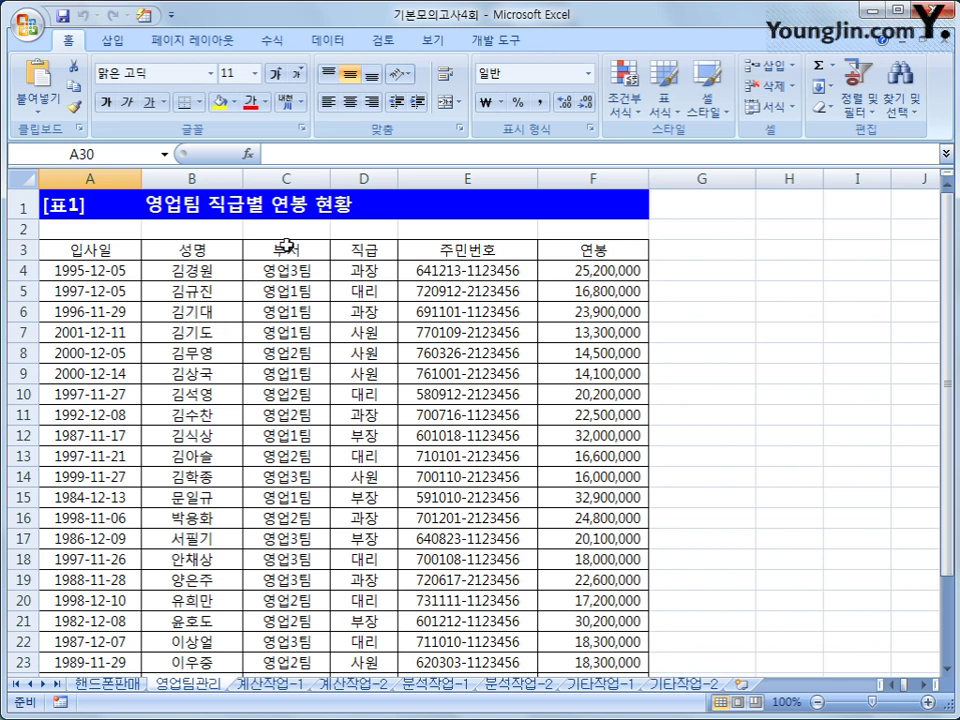
Step: Copy the 부서 header and a 영업2팀 entry from the salary table to cells A30:A31 as filter criteria
{"action": "left_click_drag", "start_coordinate": [288, 250], "coordinate": [289, 280]}
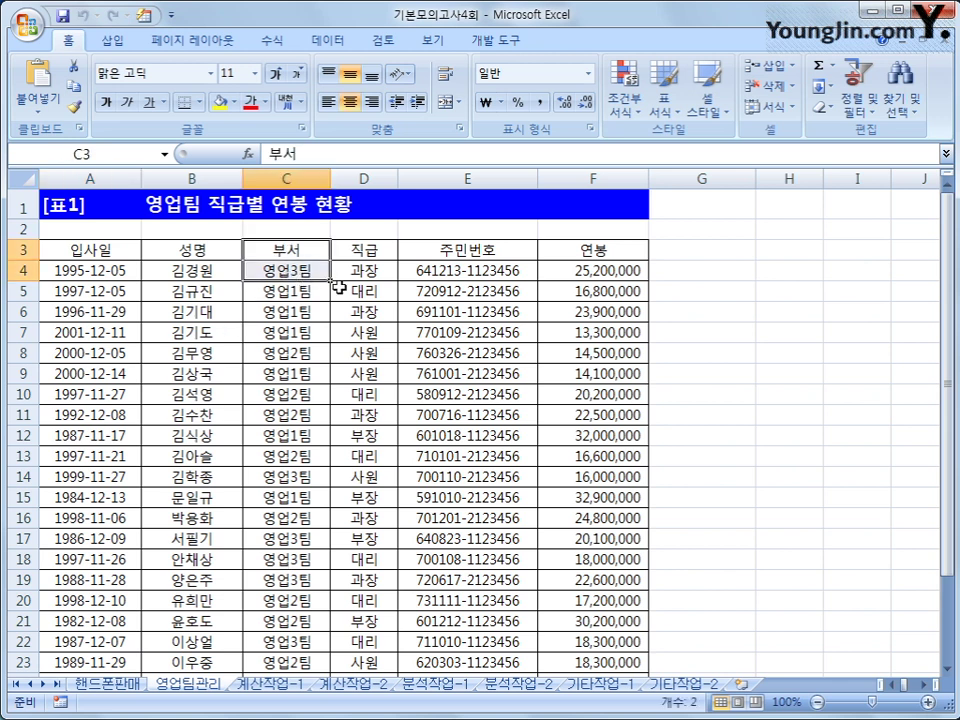
{"action": "left_click", "coordinate": [306, 250]}
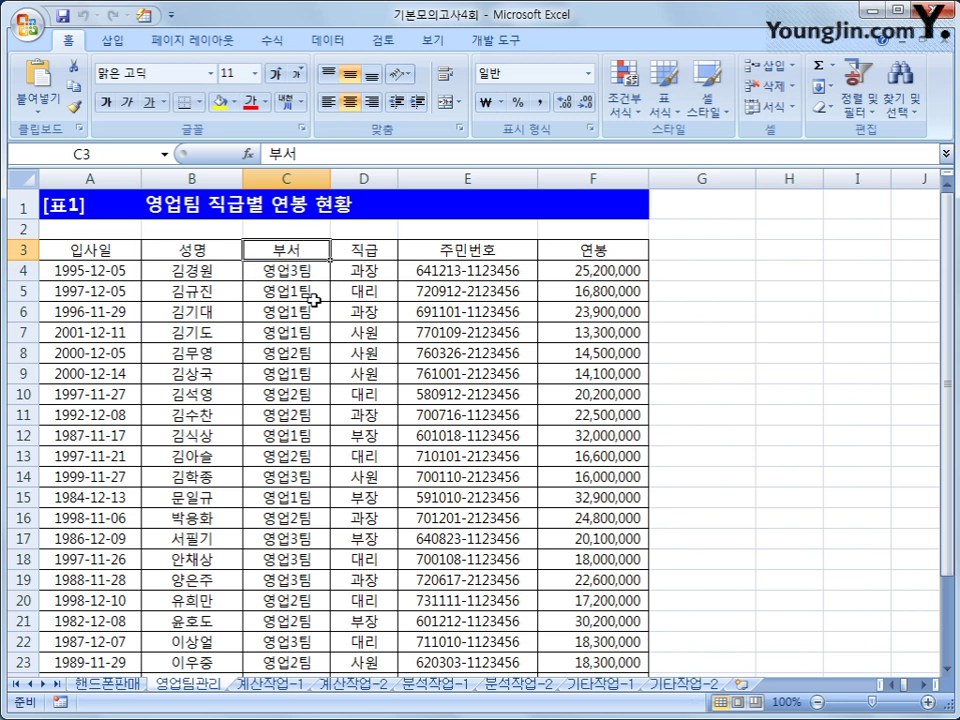
{"action": "left_click", "coordinate": [311, 353], "text": "ctrl"}
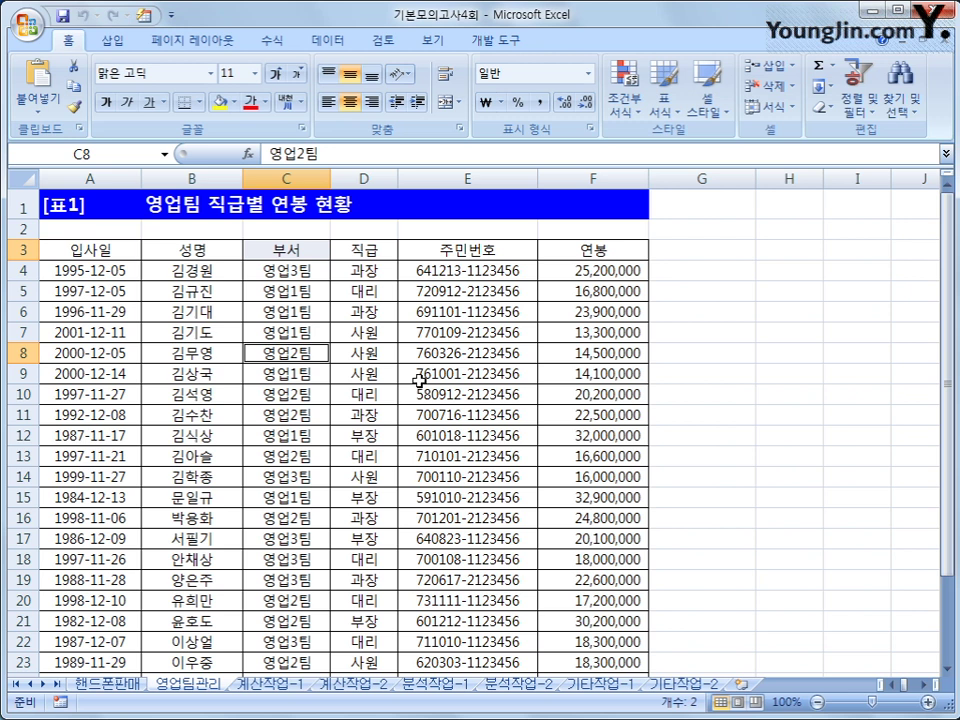
{"action": "key", "text": "ctrl+c"}
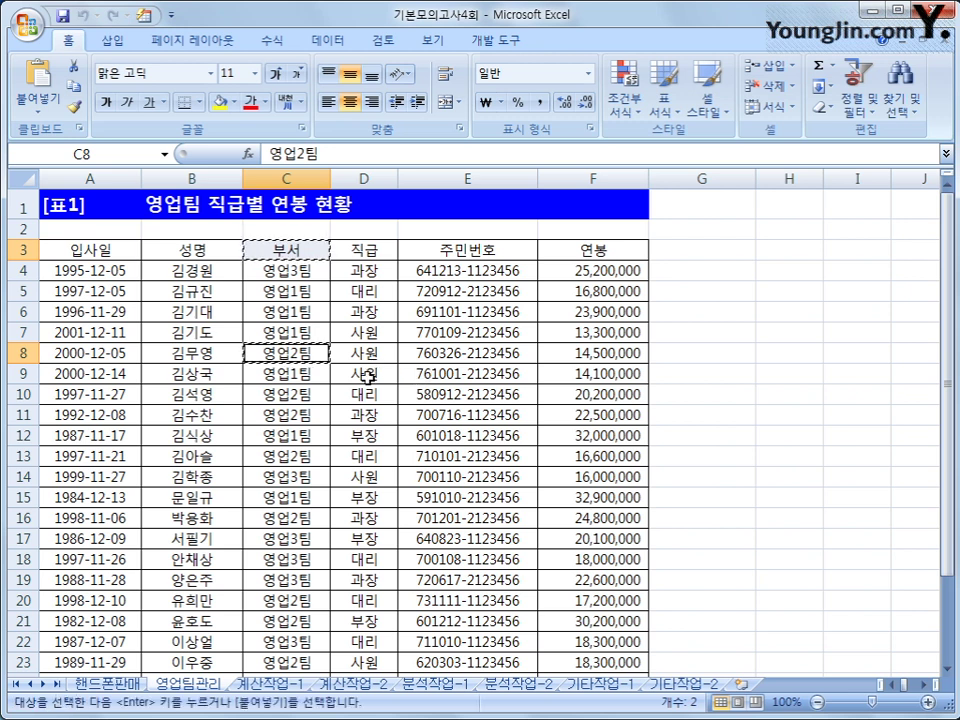
{"action": "scroll", "coordinate": [285, 456], "scroll_direction": "down", "scroll_amount": 6}
{"action": "left_click", "coordinate": [102, 433]}
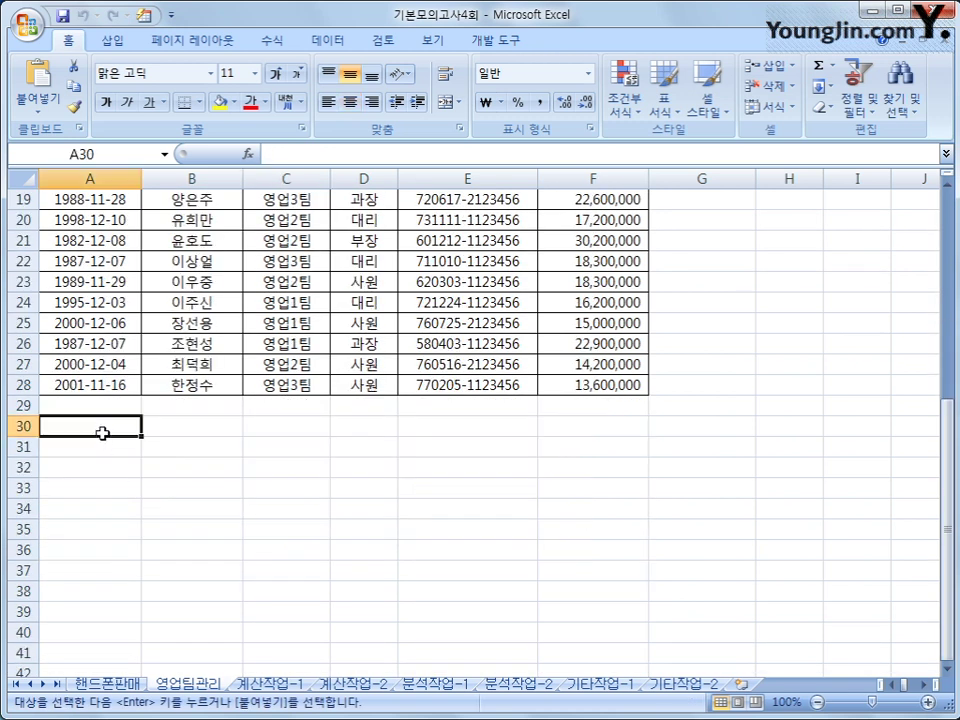
{"action": "key", "text": "ctrl+v"}
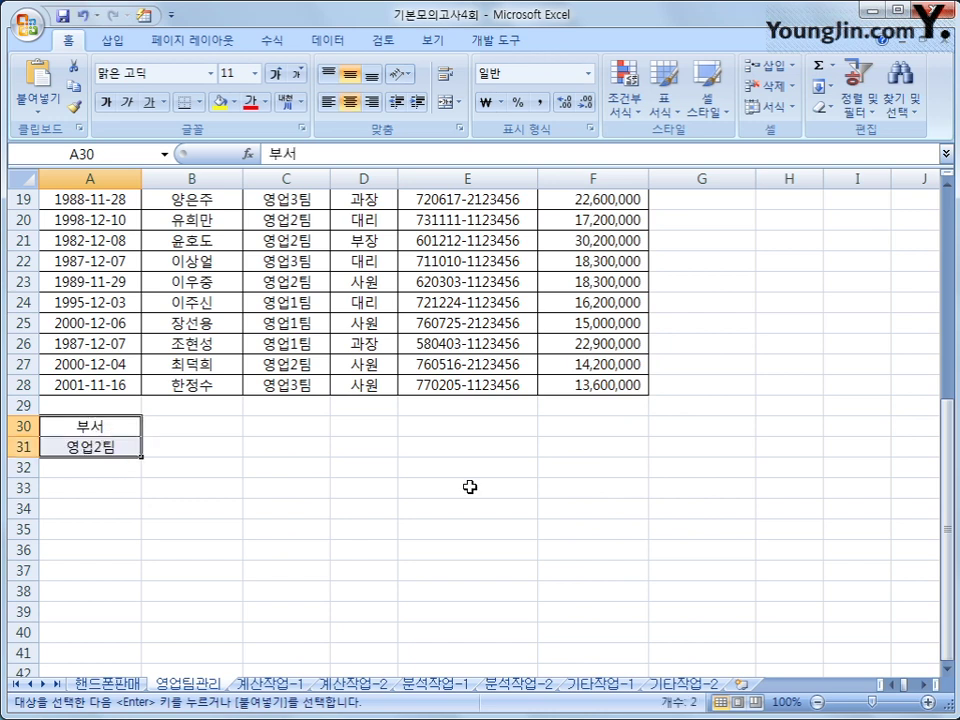
Step: Copy the 연봉 header from the salary table into cells B30 and C30 of the criteria range
{"action": "scroll", "coordinate": [469, 486], "scroll_direction": "up", "scroll_amount": 6}
{"action": "left_click", "coordinate": [619, 266]}
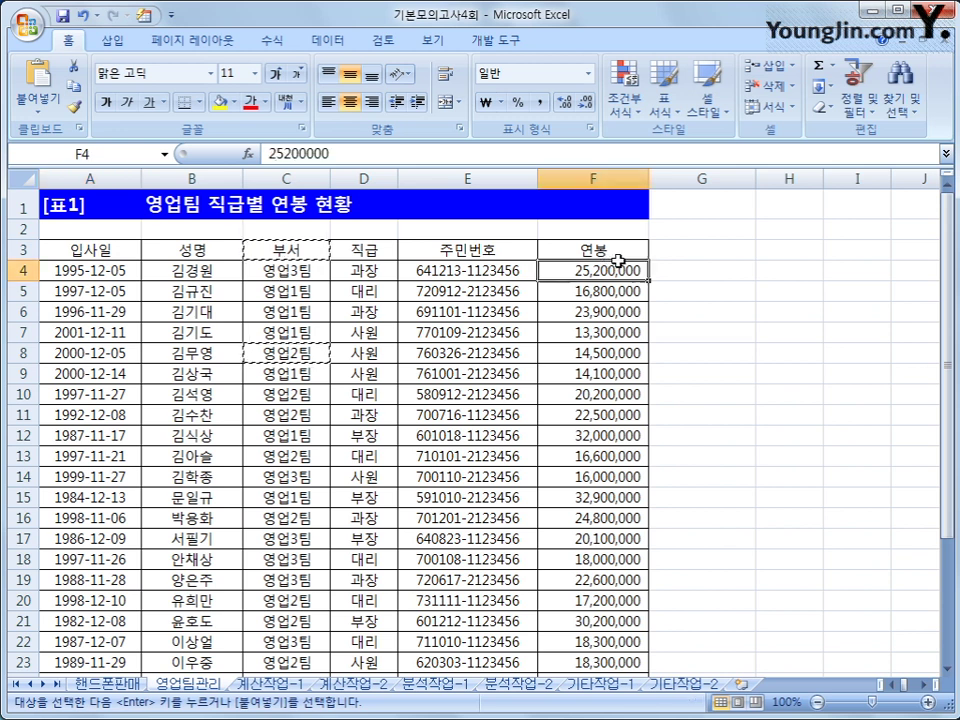
{"action": "left_click", "coordinate": [620, 251]}
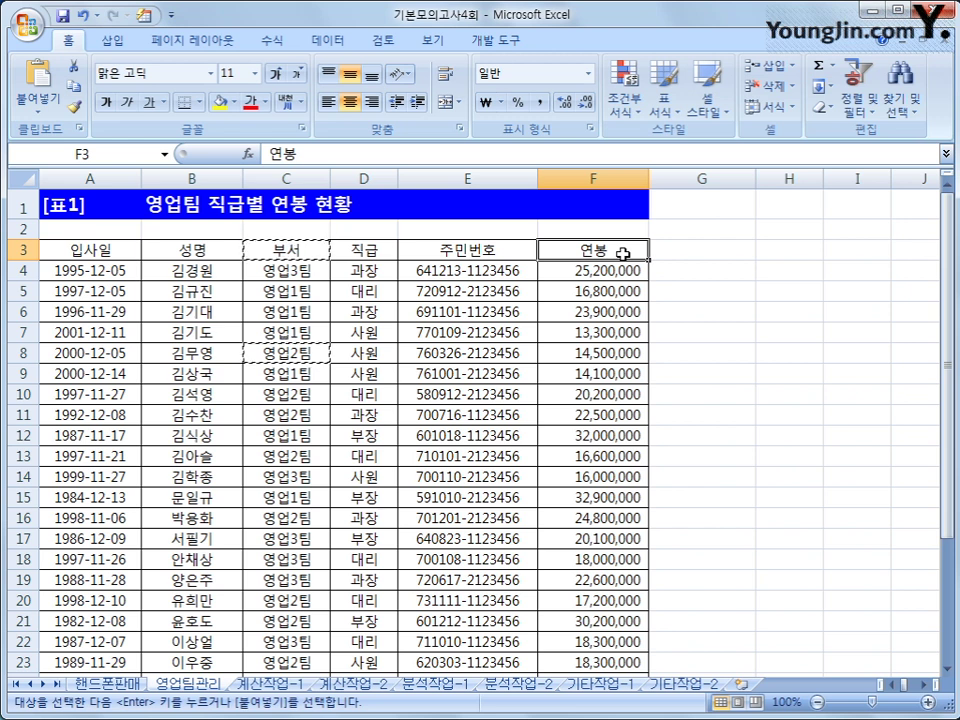
{"action": "scroll", "coordinate": [317, 358], "scroll_direction": "down", "scroll_amount": 7}
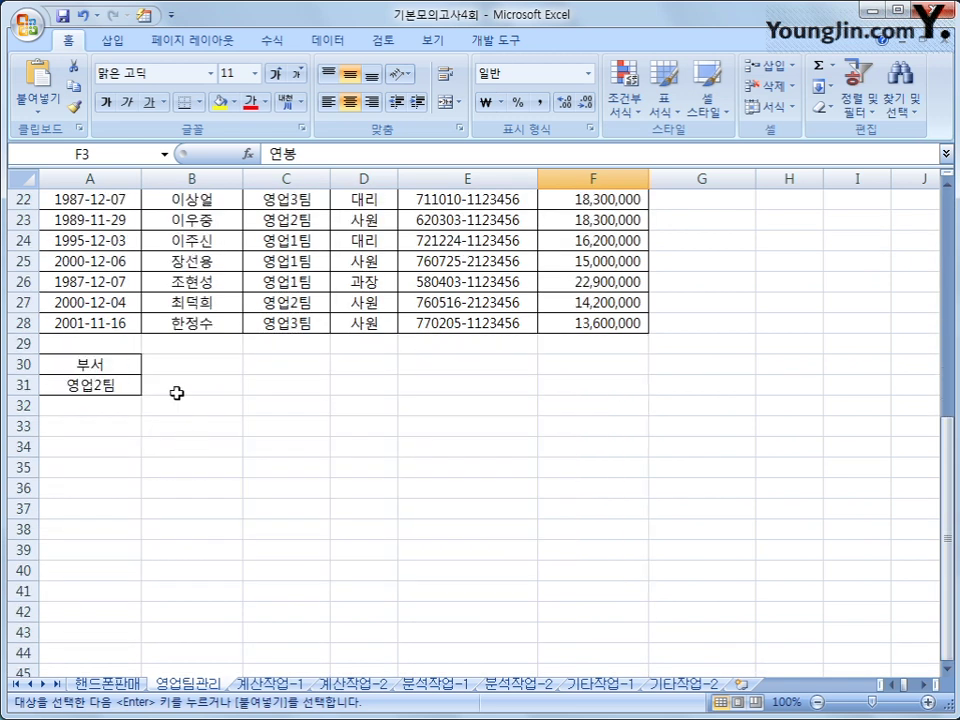
{"action": "left_click", "coordinate": [176, 390]}
{"action": "left_click", "coordinate": [191, 365]}
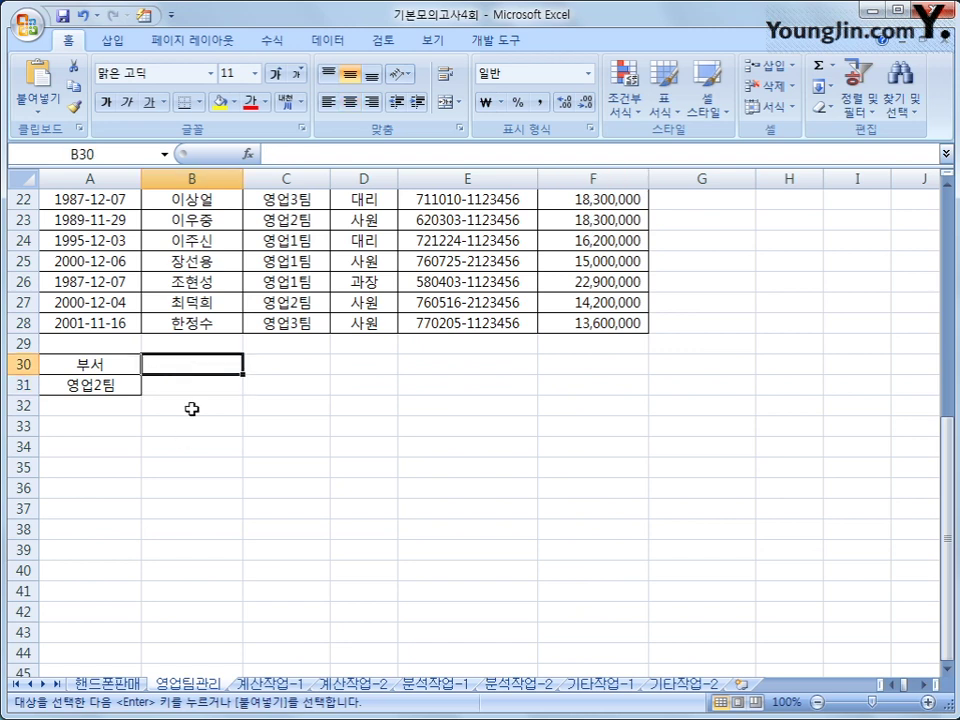
{"action": "key", "text": "ctrl+v"}
{"action": "left_click", "coordinate": [283, 364]}
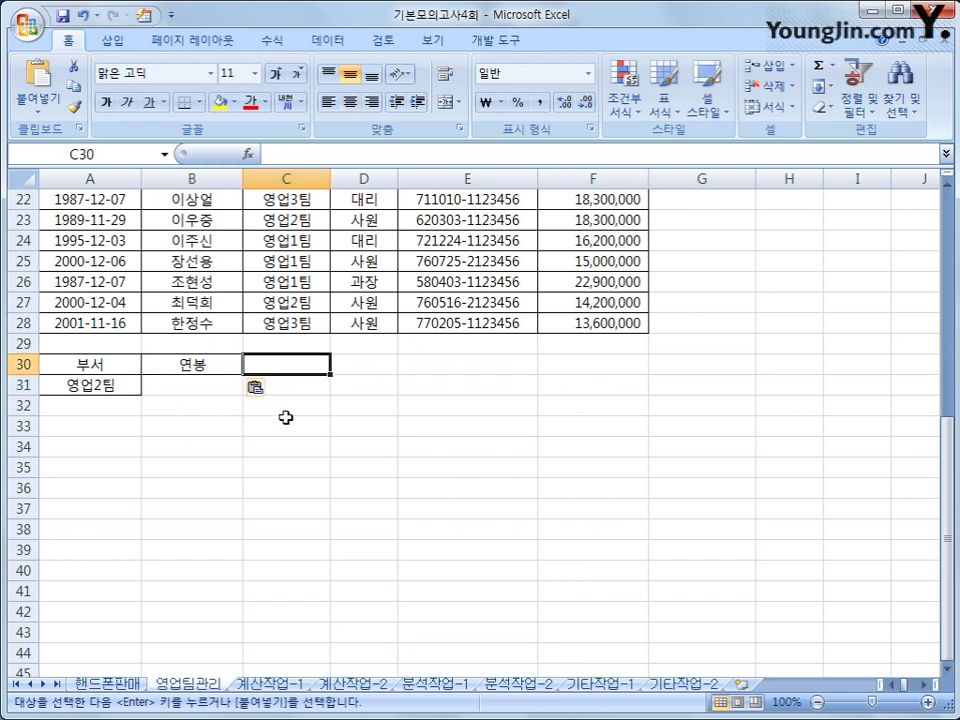
{"action": "key", "text": "ctrl+v"}
Step: Enter the 연봉 criteria >=15000000 in cell B31 and <=20000000 in cell C31
{"action": "left_click", "coordinate": [219, 383]}
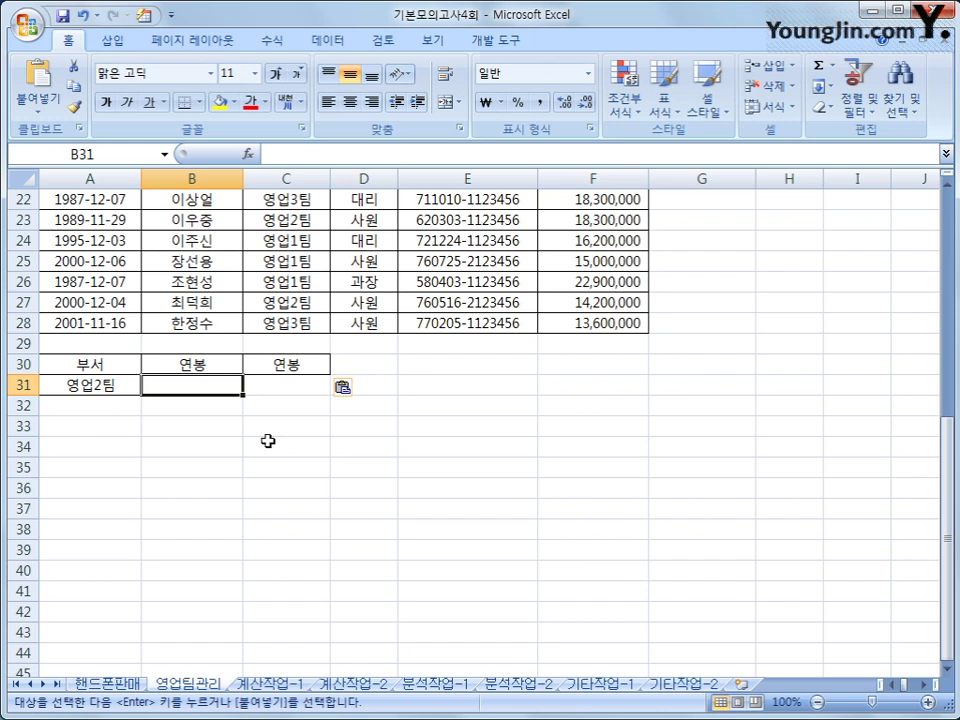
{"action": "type", "text": ">="}
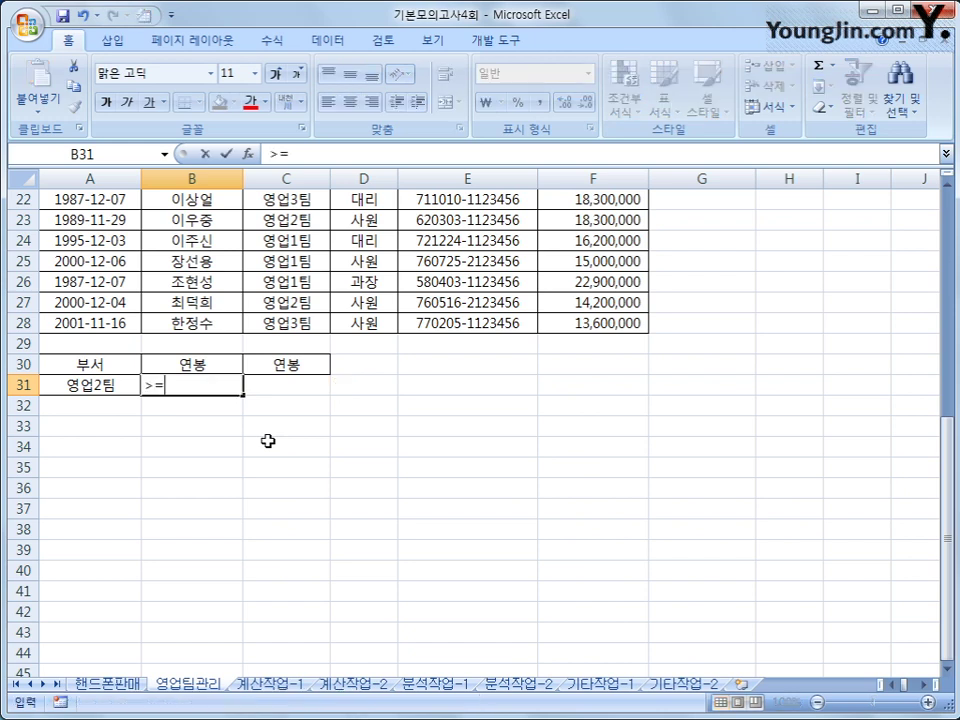
{"action": "type", "text": "15000000"}
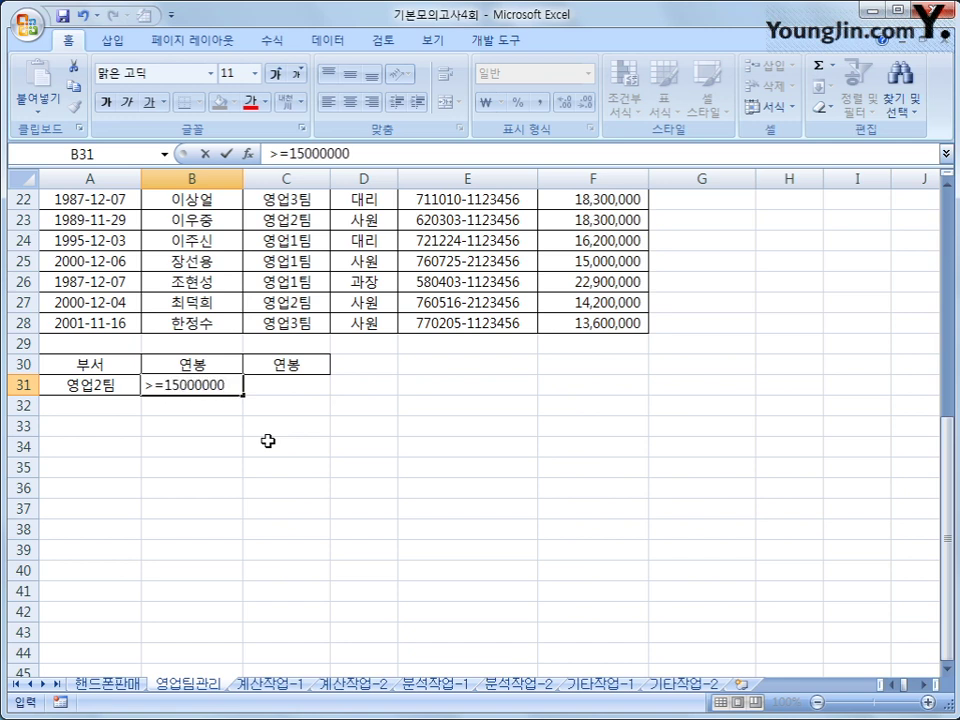
{"action": "key", "text": "Tab"}
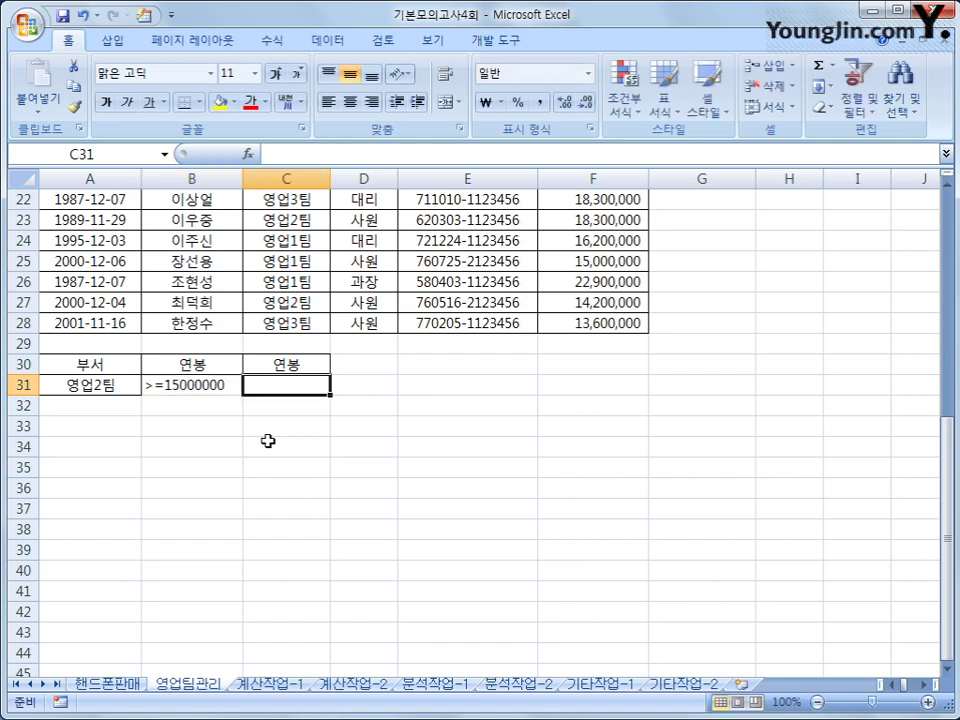
{"action": "type", "text": "<"}
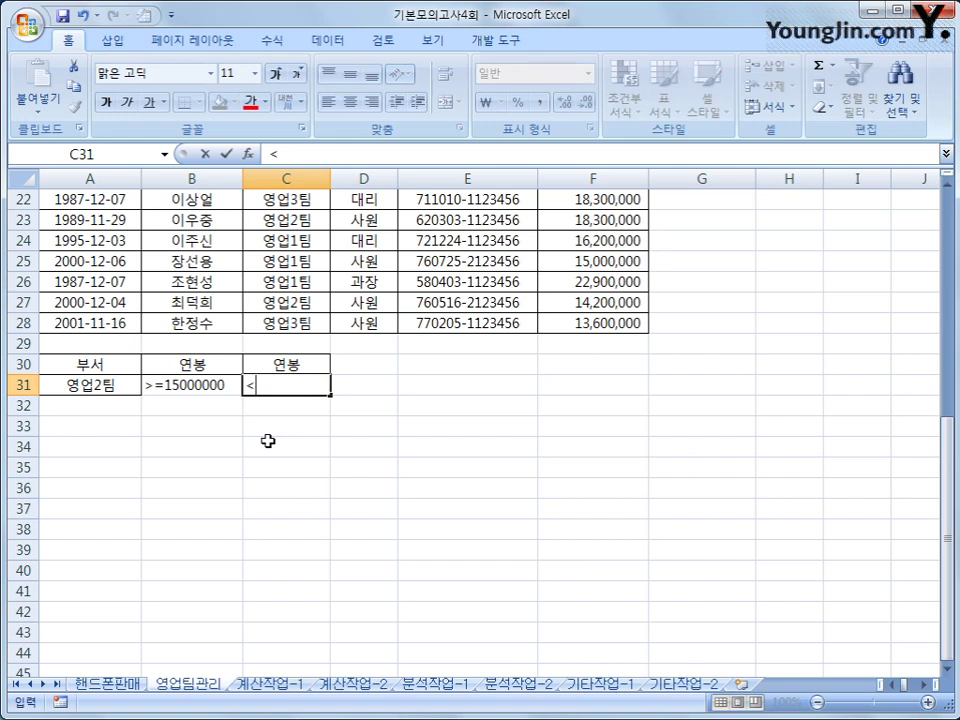
{"action": "type", "text": "=20000000"}
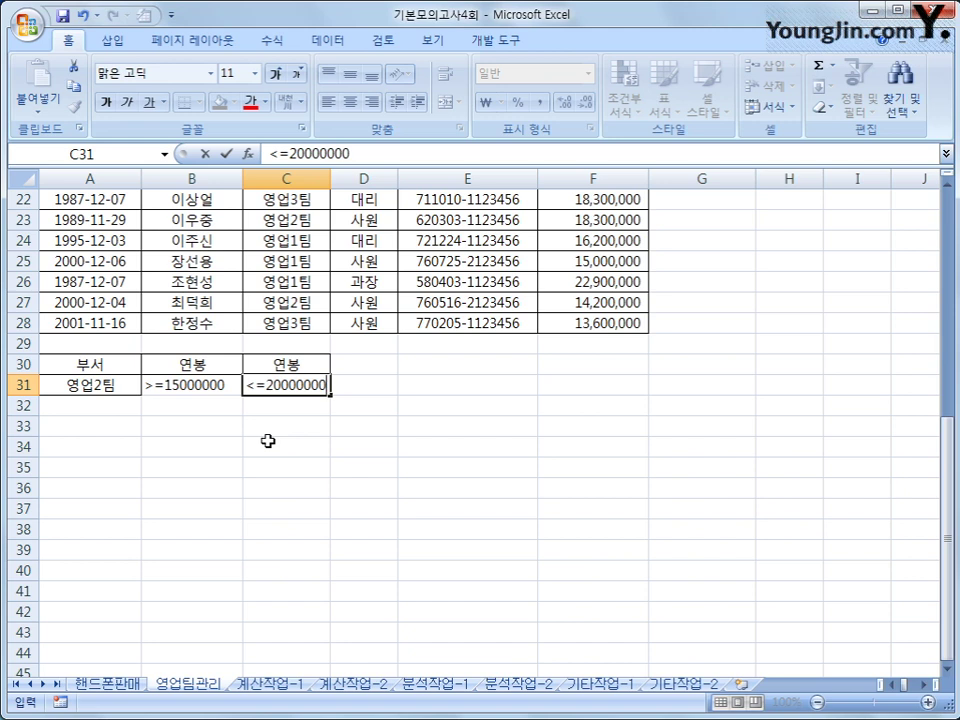
{"action": "key", "text": "Return"}
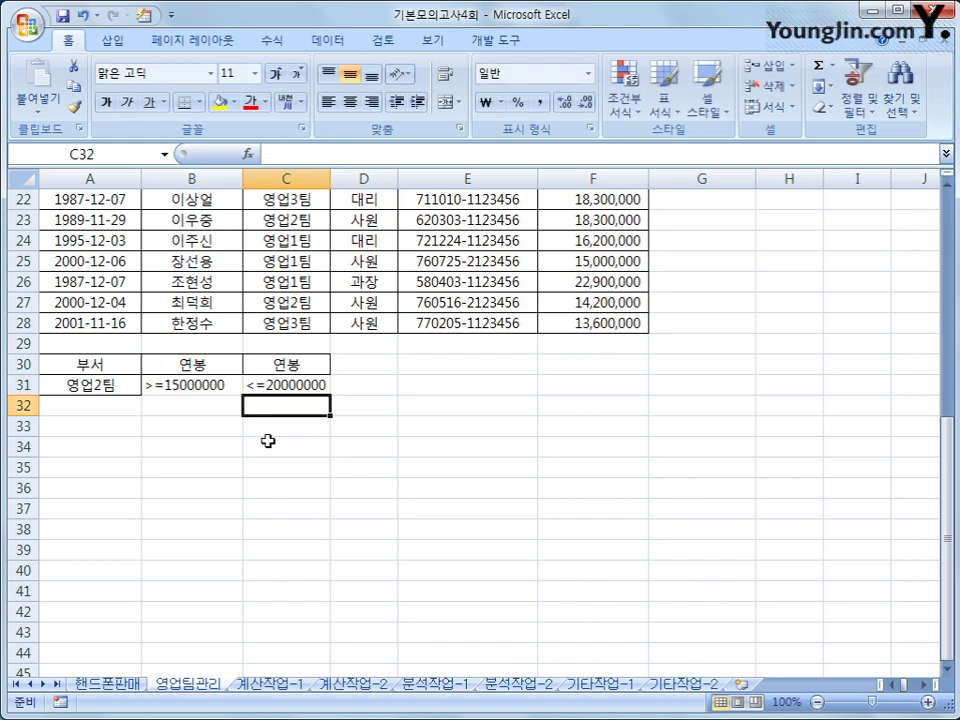
Step: Copy the 입사일, 성명, 직급 and 연봉 headers from the salary table to the row starting at cell A34
{"action": "scroll", "coordinate": [268, 441], "scroll_direction": "up", "scroll_amount": 7}
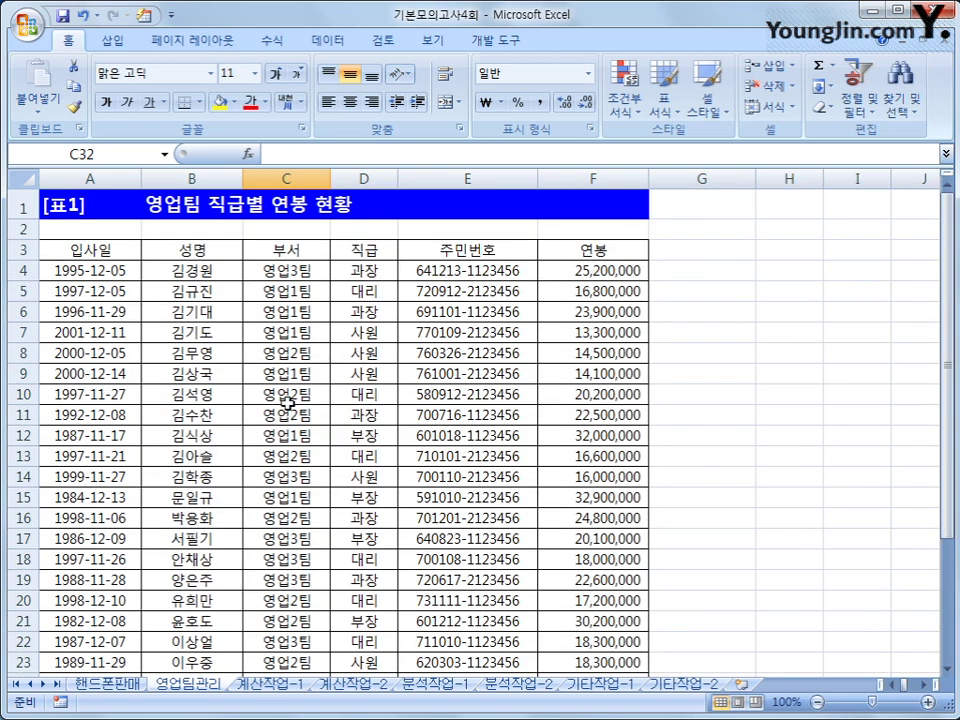
{"action": "left_click", "coordinate": [105, 253]}
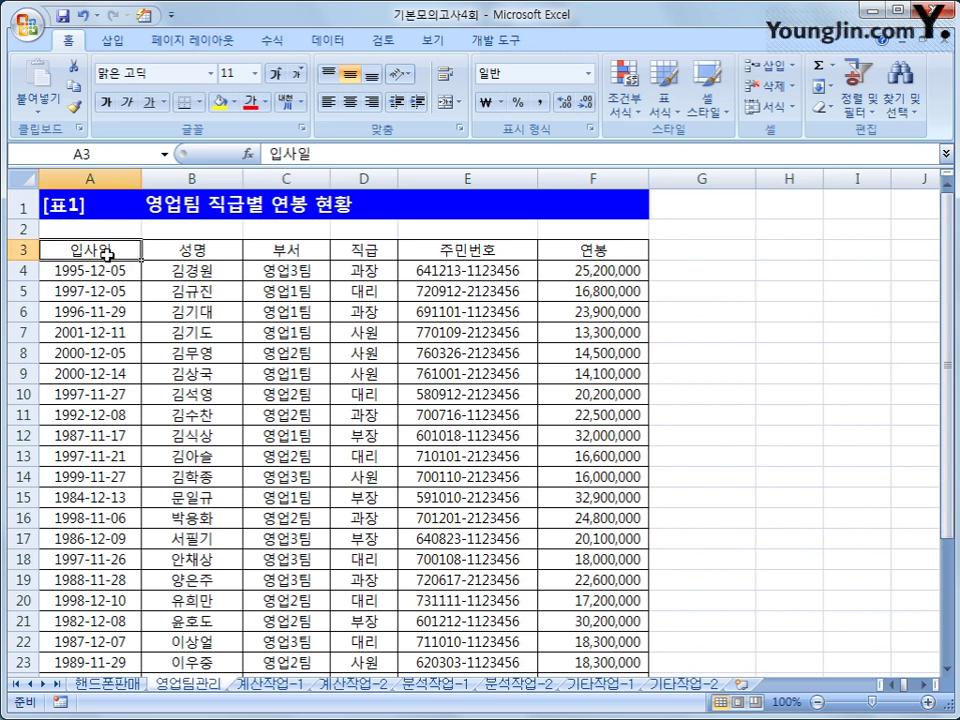
{"action": "left_click", "coordinate": [170, 253], "text": "ctrl"}
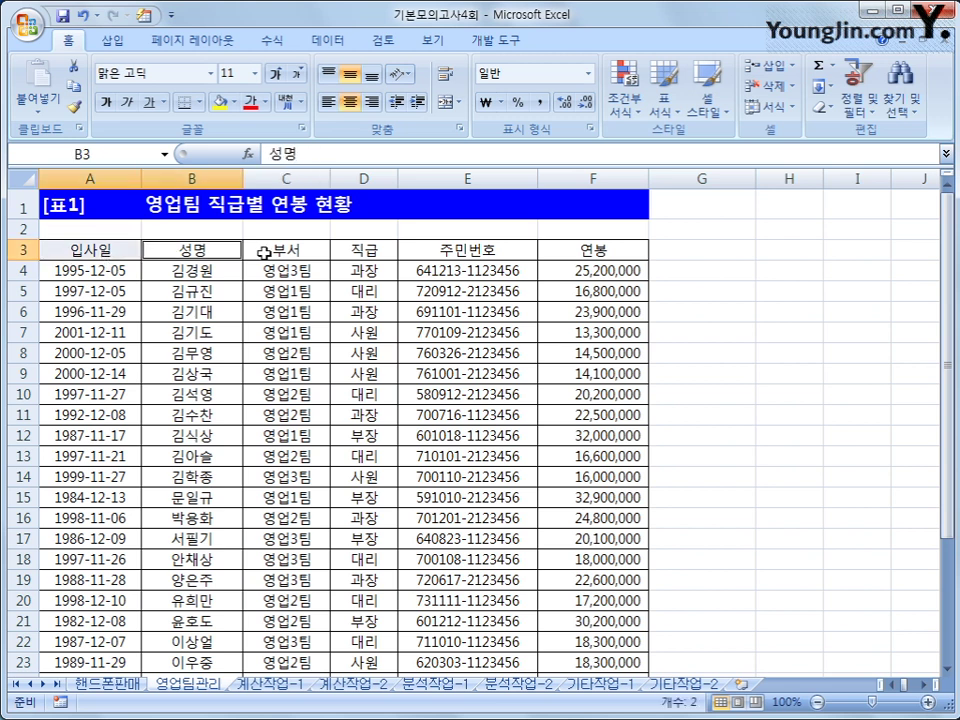
{"action": "left_click", "coordinate": [356, 249], "text": "ctrl"}
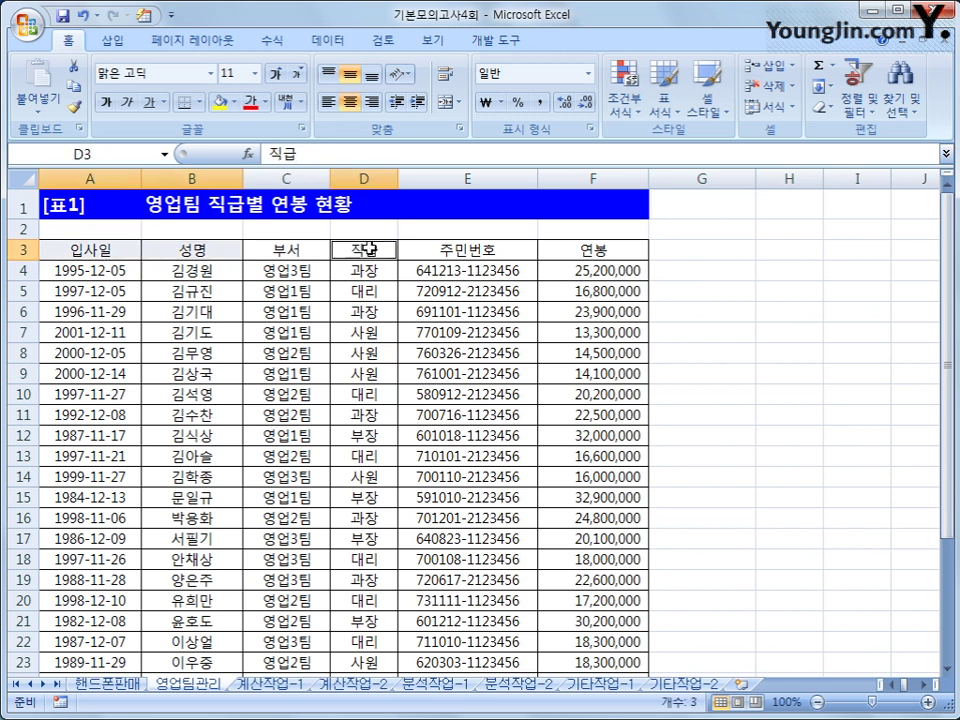
{"action": "left_click", "coordinate": [589, 250], "text": "ctrl"}
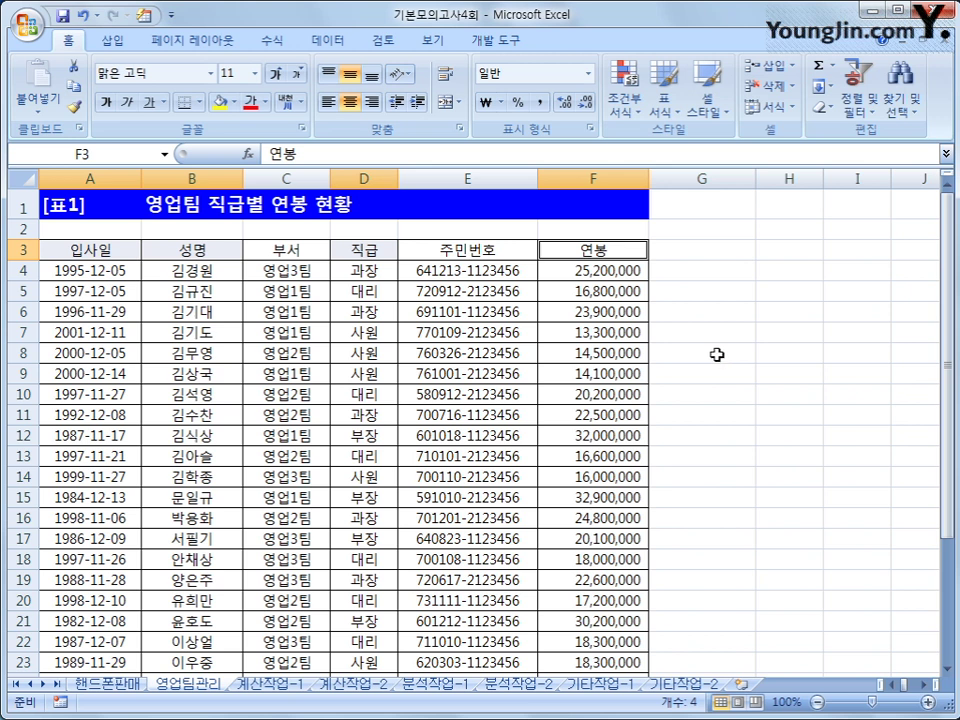
{"action": "key", "text": "ctrl+c"}
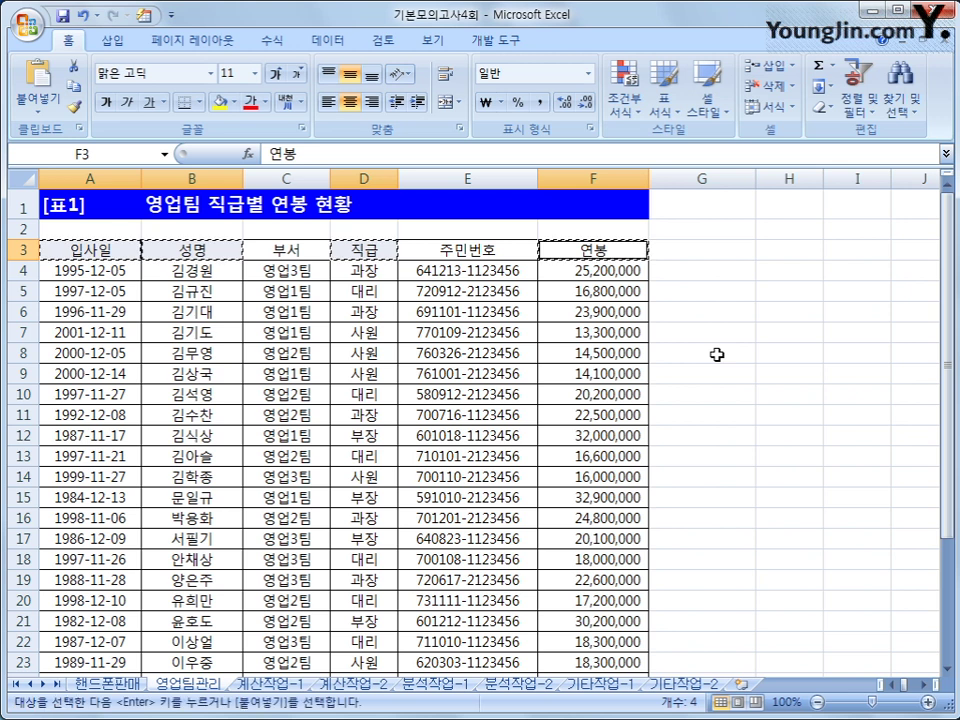
{"action": "scroll", "coordinate": [717, 354], "scroll_direction": "down", "scroll_amount": 9}
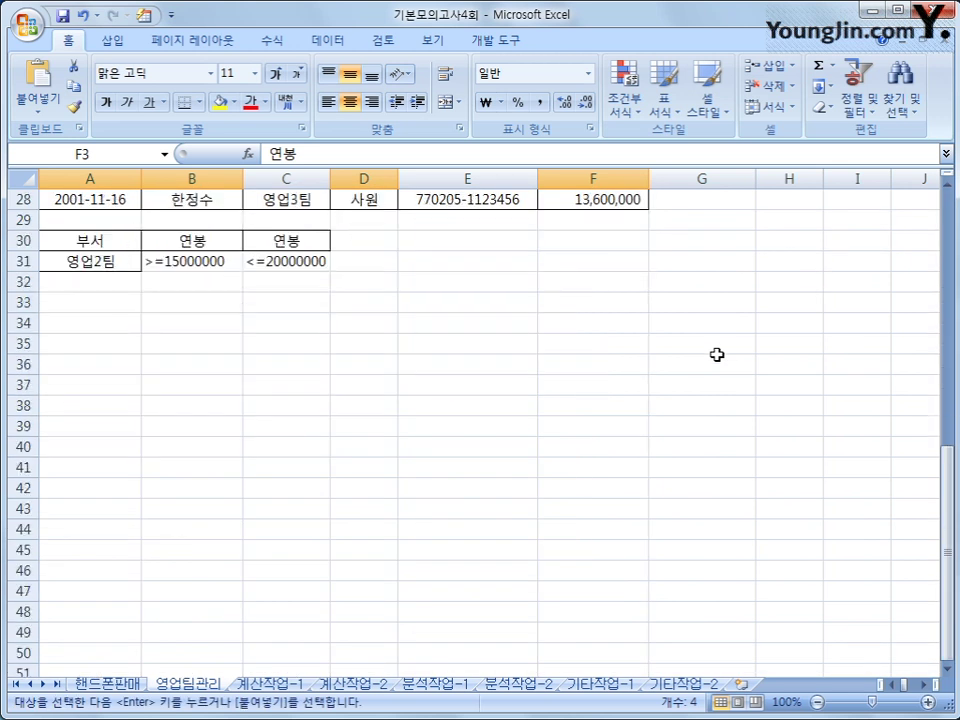
{"action": "left_click", "coordinate": [92, 322]}
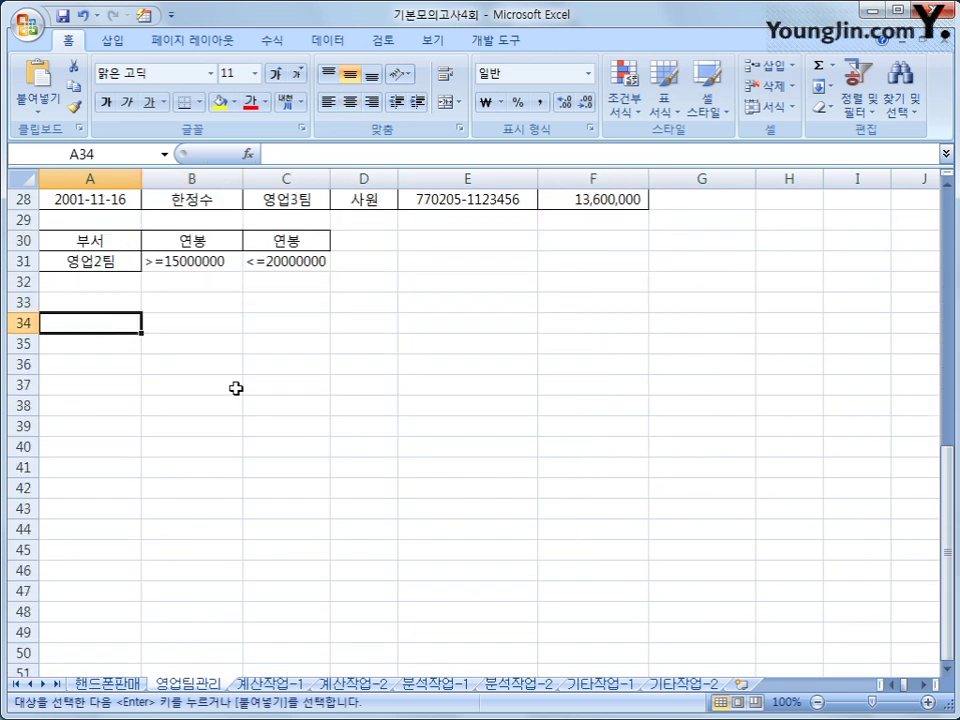
{"action": "key", "text": "ctrl+v"}
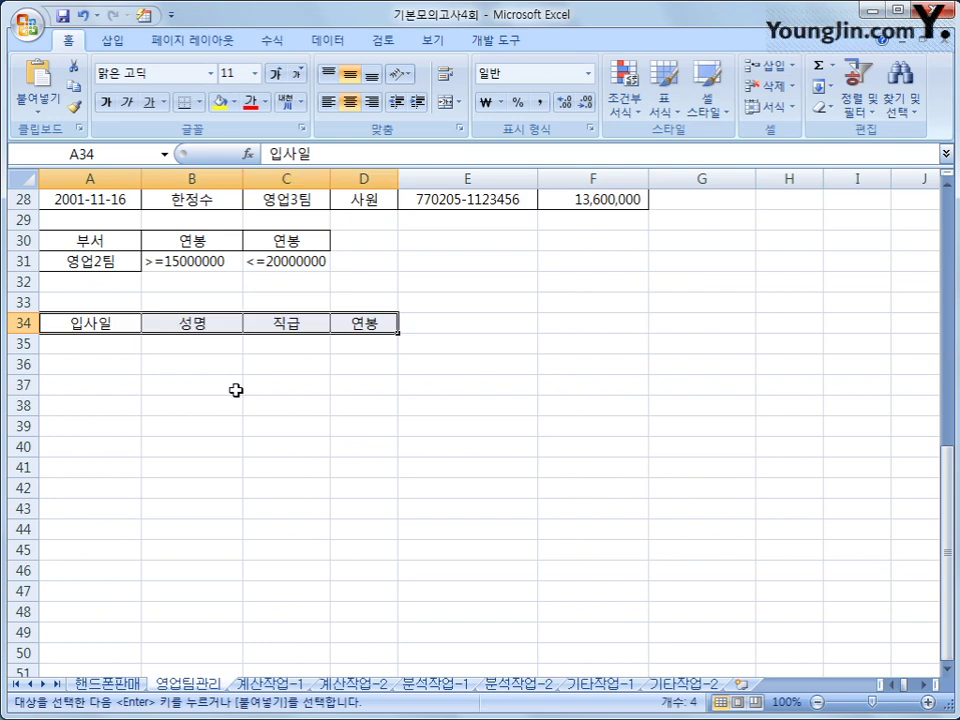
Step: Start an advanced filter on the salary table A3:F28 with A30:C31 as the criteria range
{"action": "scroll", "coordinate": [236, 390], "scroll_direction": "up", "scroll_amount": 4}
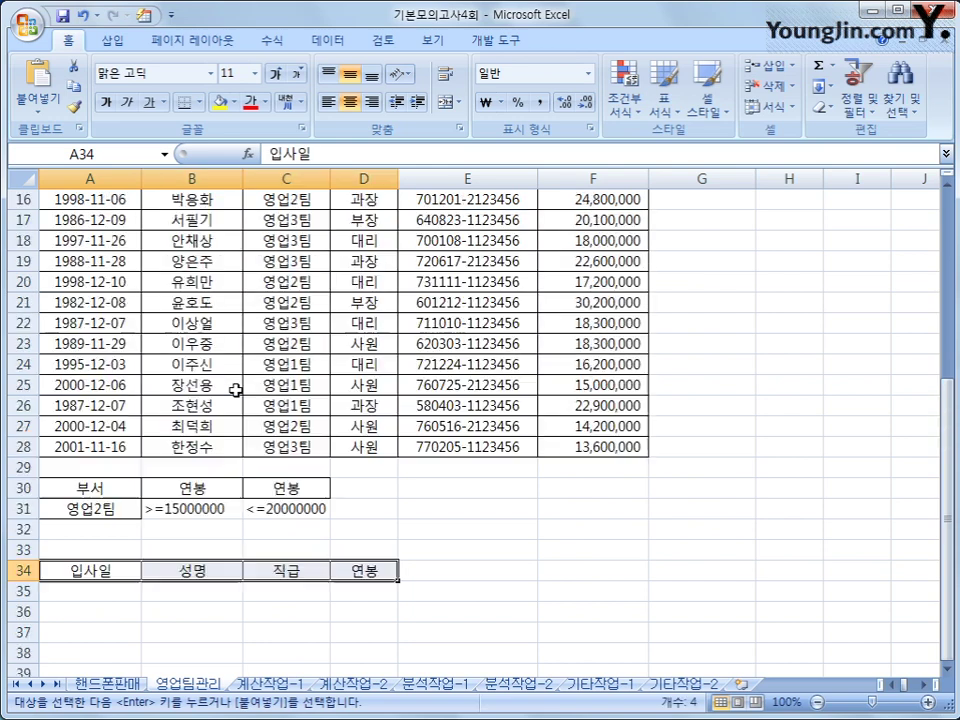
{"action": "left_click", "coordinate": [210, 320]}
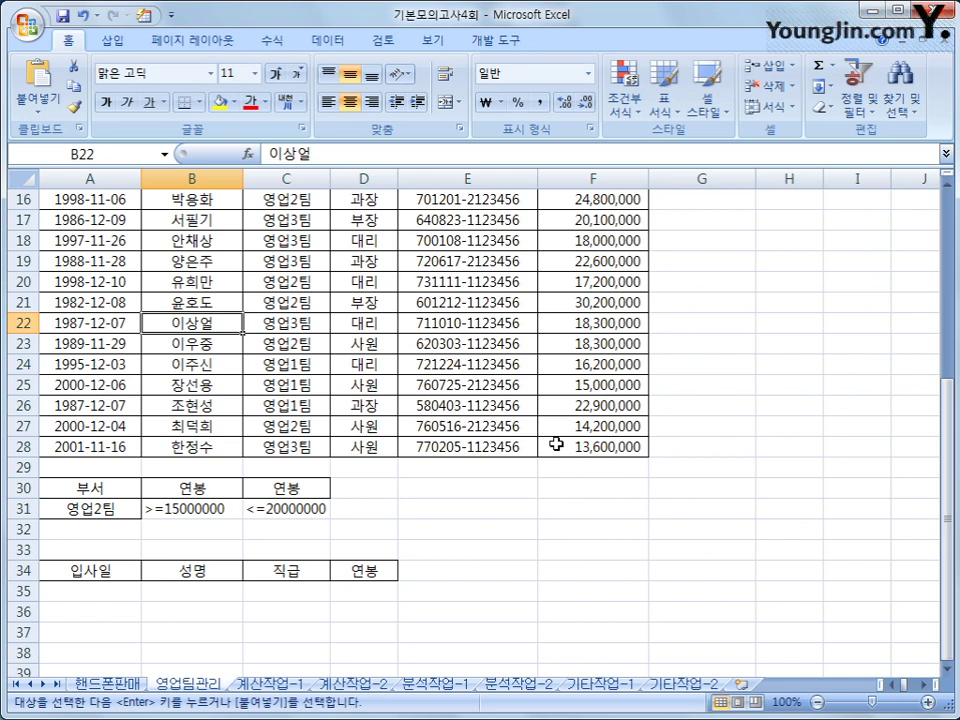
{"action": "left_click", "coordinate": [336, 42]}
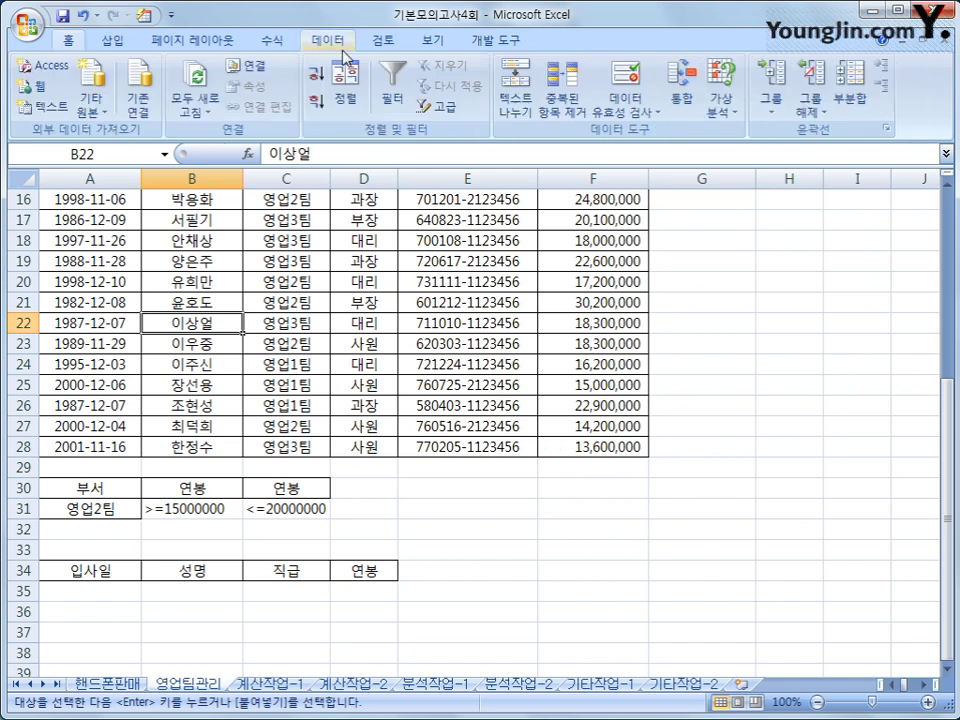
{"action": "left_click", "coordinate": [437, 110]}
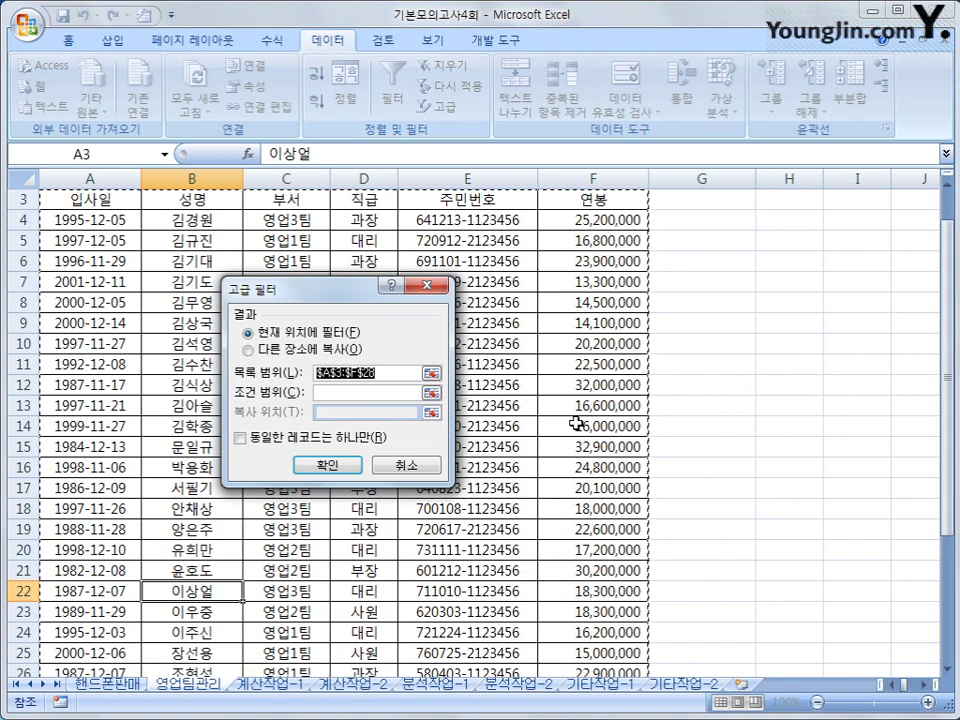
{"action": "scroll", "coordinate": [705, 429], "scroll_direction": "down", "scroll_amount": 2}
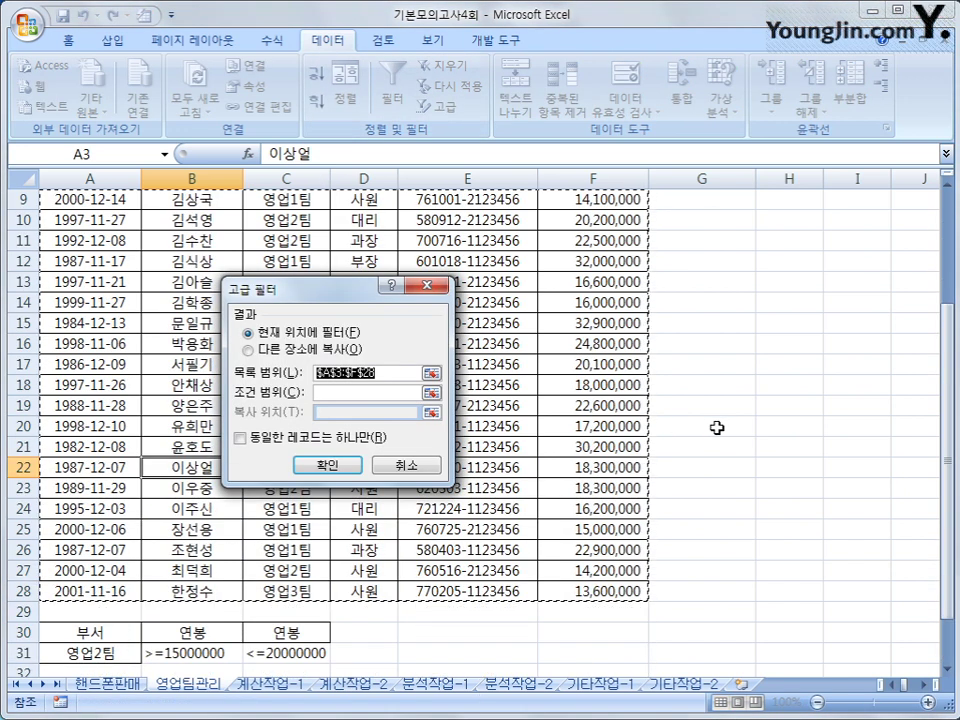
{"action": "left_click", "coordinate": [335, 393]}
{"action": "scroll", "coordinate": [214, 522], "scroll_direction": "down", "scroll_amount": 3}
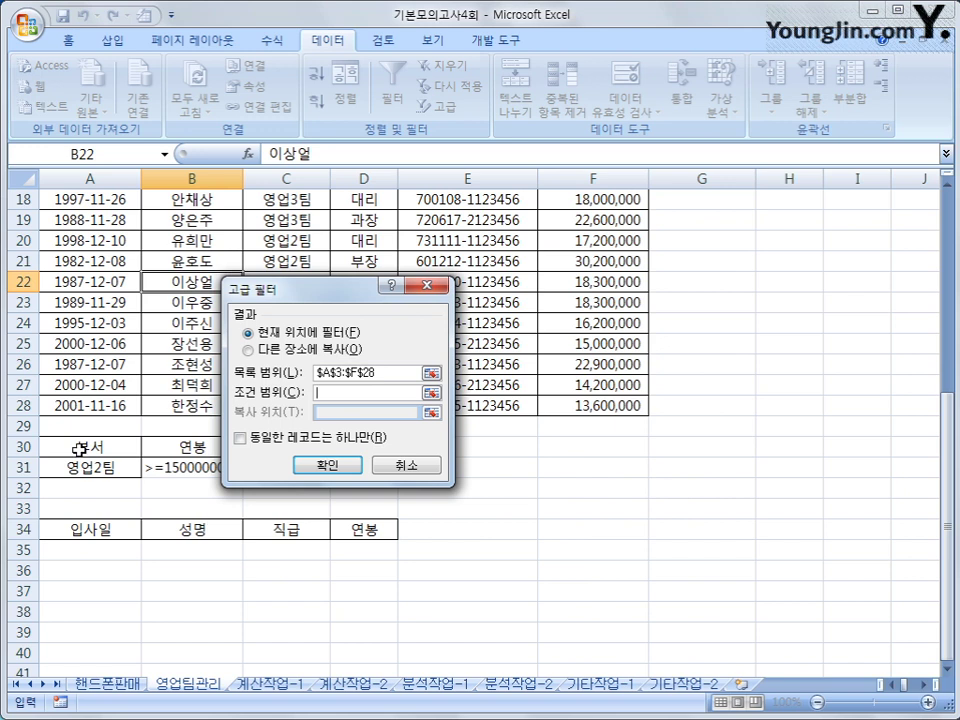
{"action": "left_click_drag", "start_coordinate": [94, 446], "coordinate": [266, 464]}
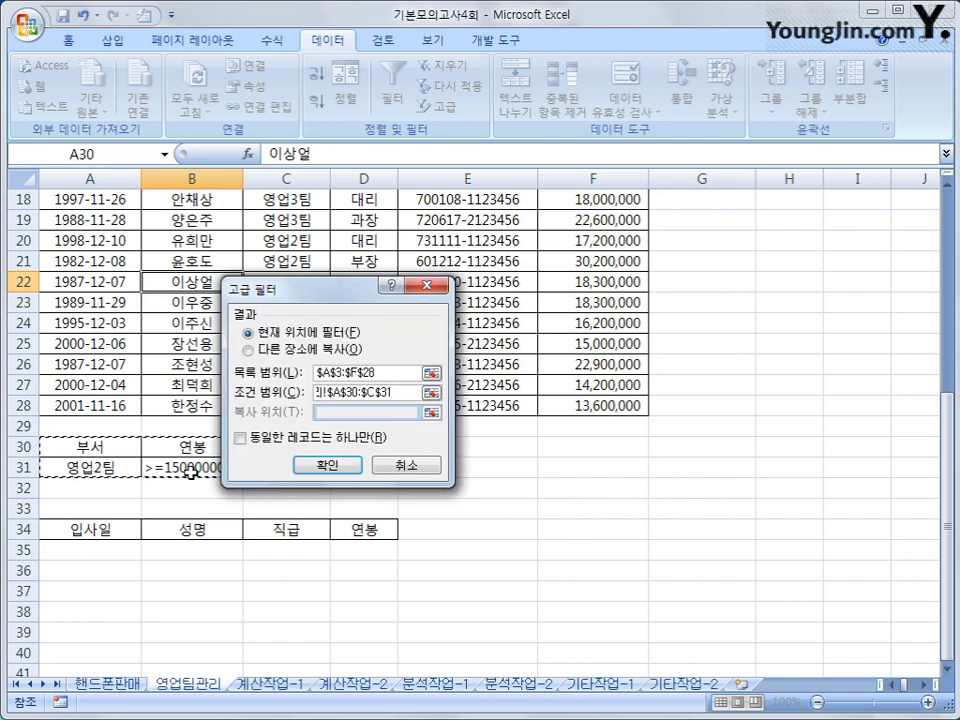
Step: Copy the advanced filter results to another location under headers A34:D34, and autofit column D to the 연봉 values
{"action": "left_click", "coordinate": [264, 350]}
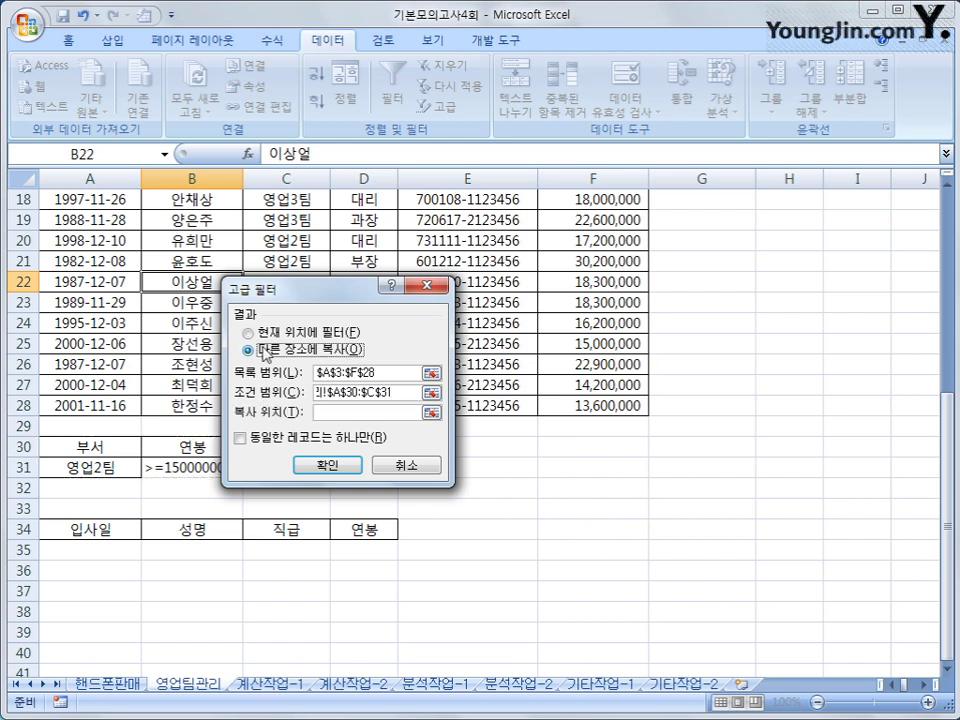
{"action": "left_click", "coordinate": [318, 413]}
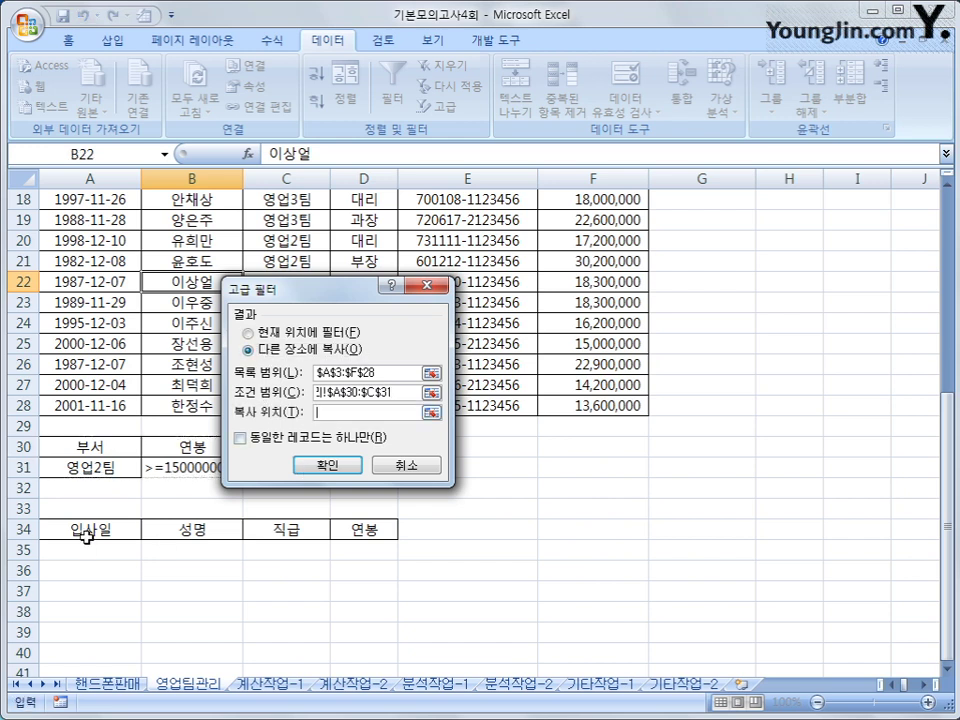
{"action": "left_click_drag", "start_coordinate": [86, 530], "coordinate": [333, 530]}
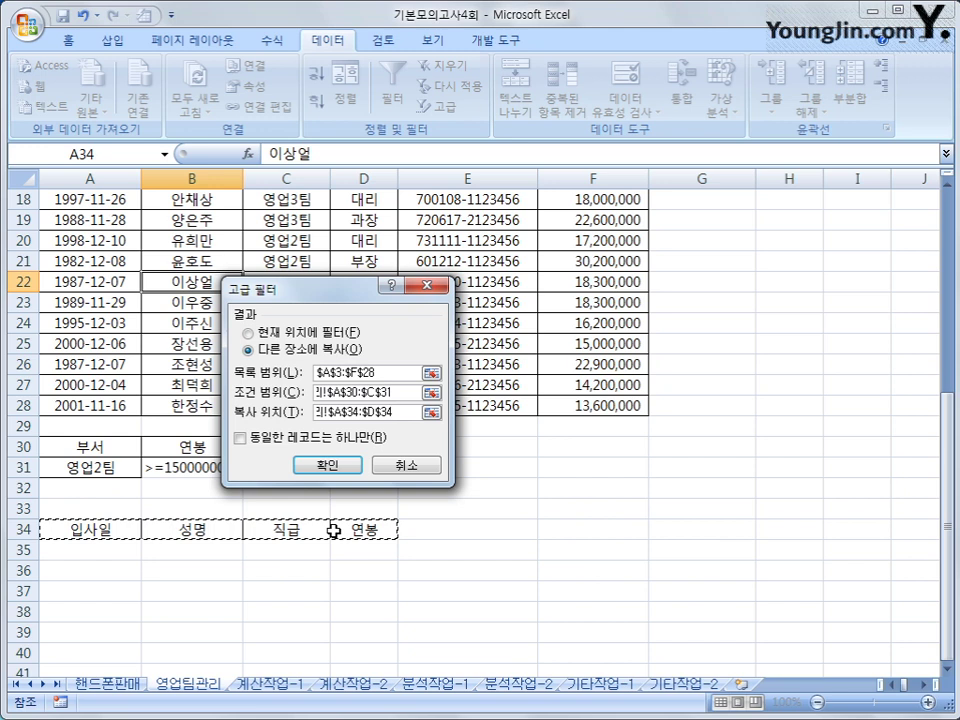
{"action": "left_click", "coordinate": [330, 466]}
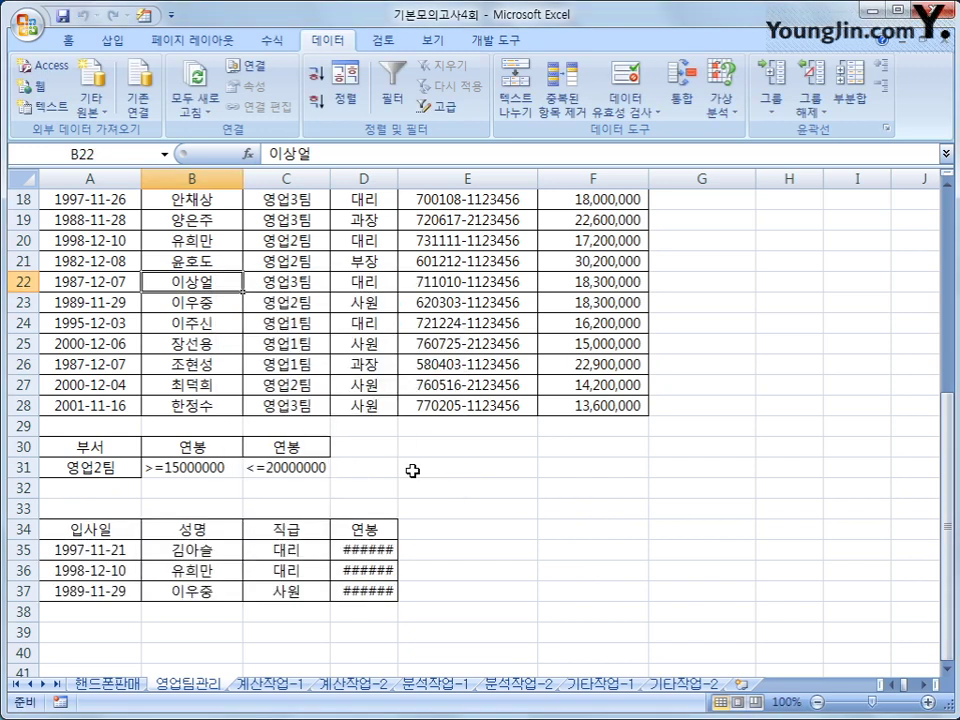
{"action": "left_click", "coordinate": [388, 551]}
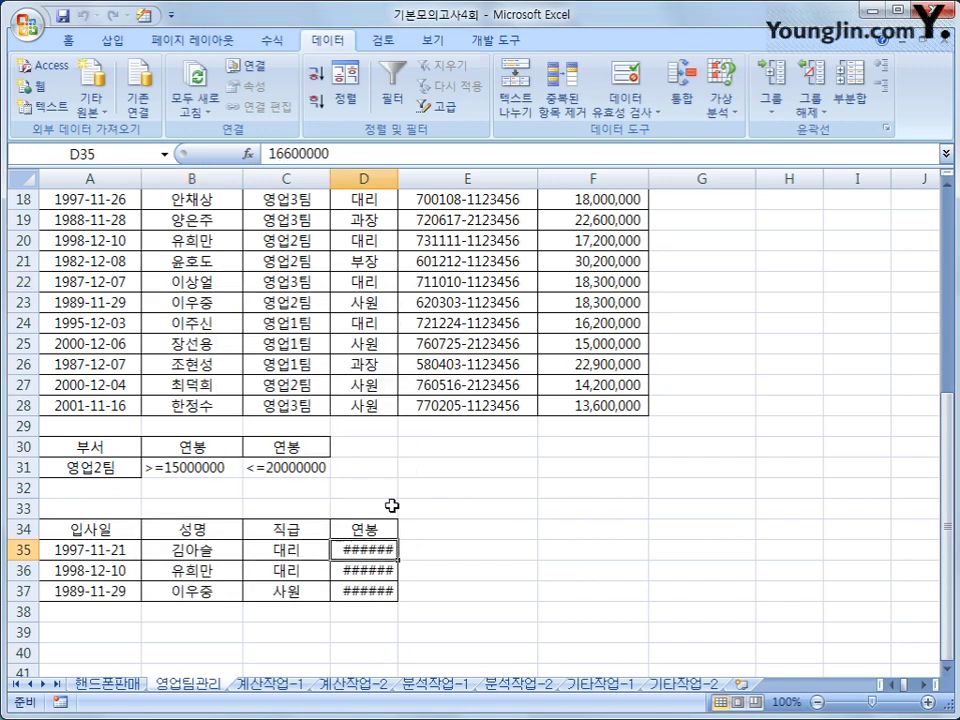
{"action": "double_click", "coordinate": [398, 177]}
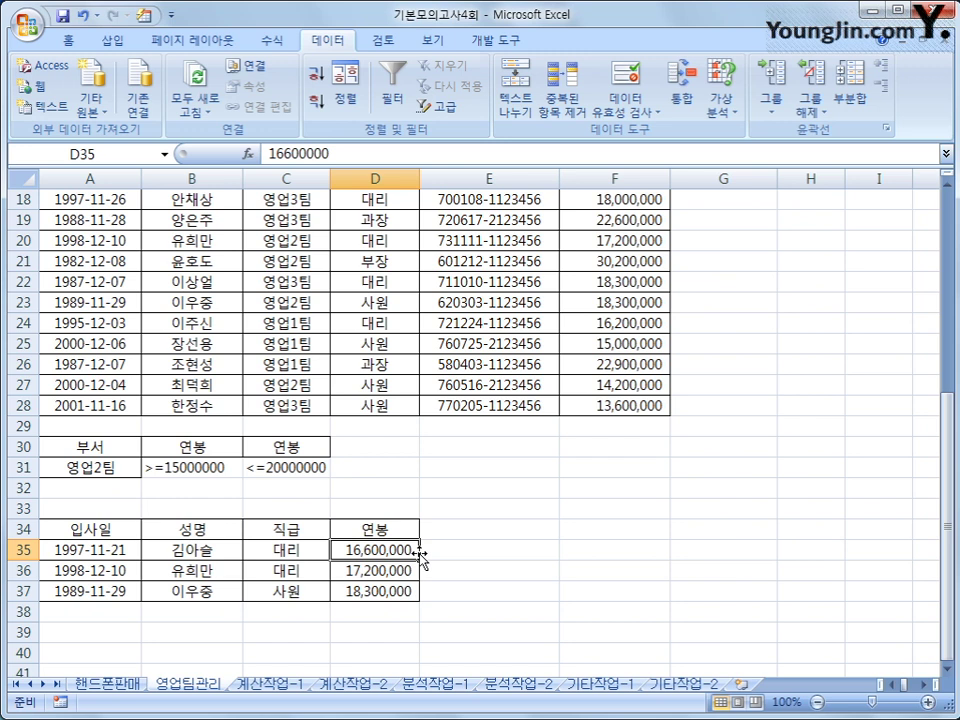
Step: Start a new conditional formatting rule for A4:F28 that uses a formula to determine which cells to format
{"action": "scroll", "coordinate": [420, 556], "scroll_direction": "up", "scroll_amount": 6}
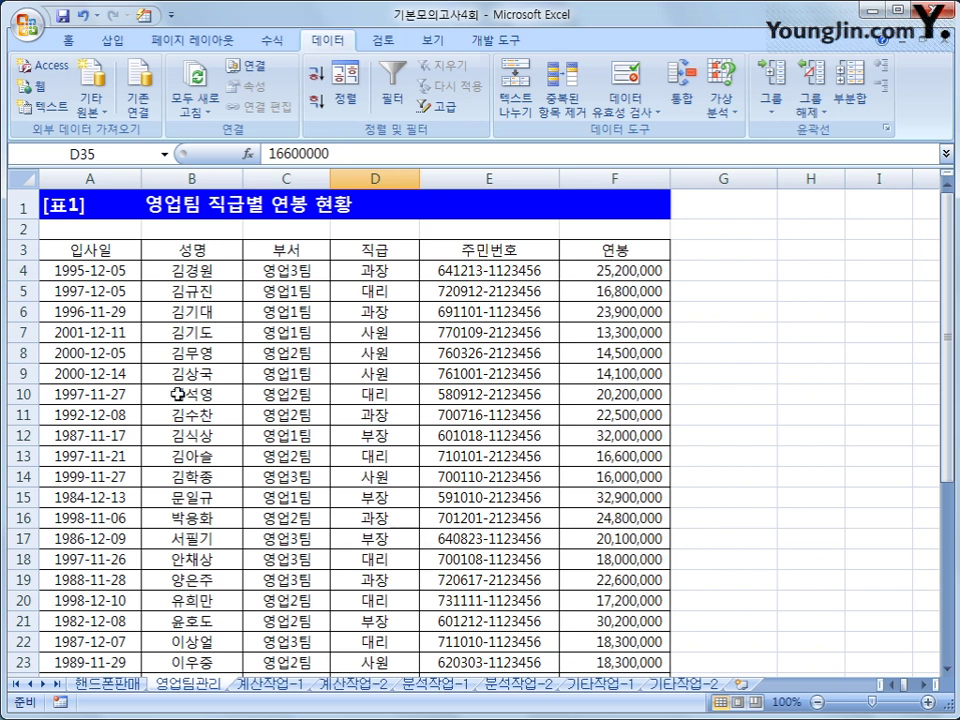
{"action": "left_click_drag", "start_coordinate": [100, 250], "coordinate": [595, 241]}
{"action": "left_click", "coordinate": [115, 272]}
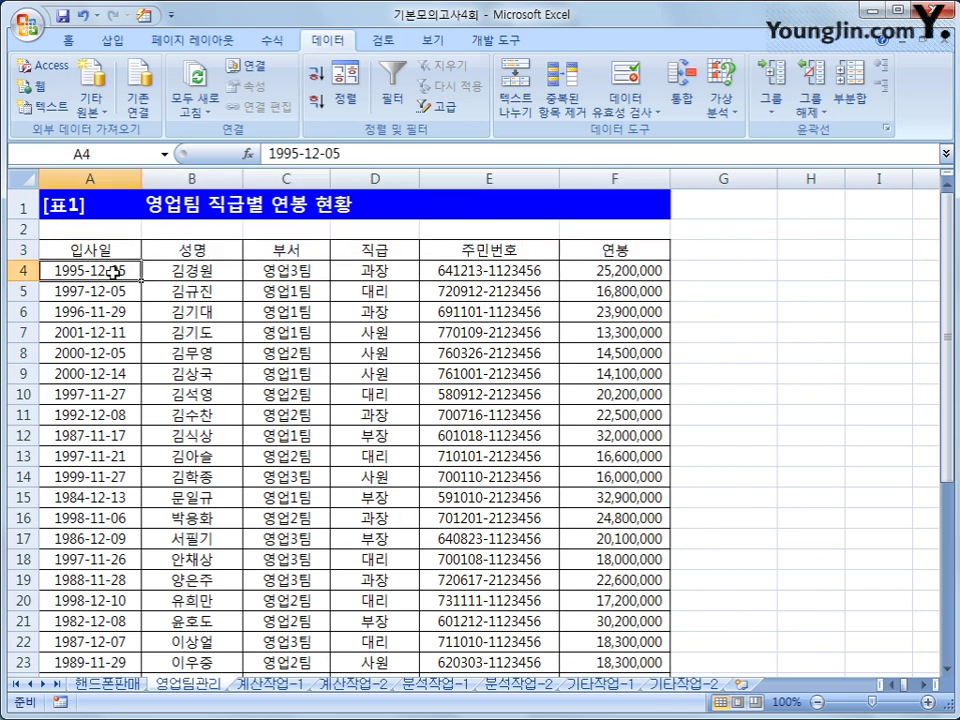
{"action": "left_click_drag", "start_coordinate": [115, 272], "coordinate": [633, 632]}
{"action": "scroll", "coordinate": [615, 615], "scroll_direction": "up", "scroll_amount": 2}
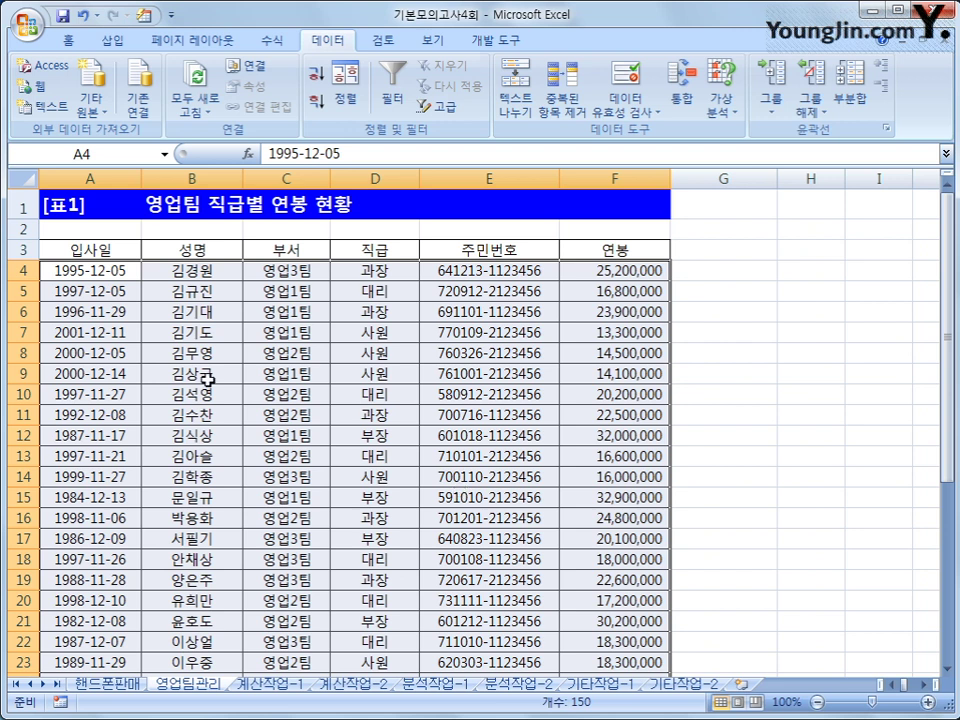
{"action": "left_click", "coordinate": [69, 44]}
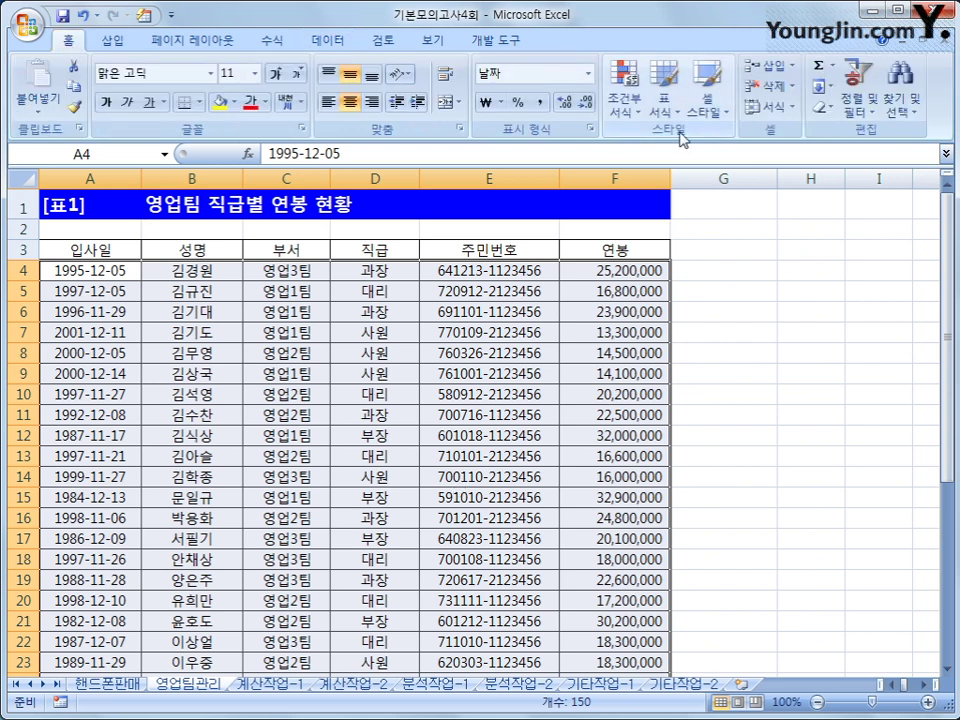
{"action": "left_click", "coordinate": [630, 110]}
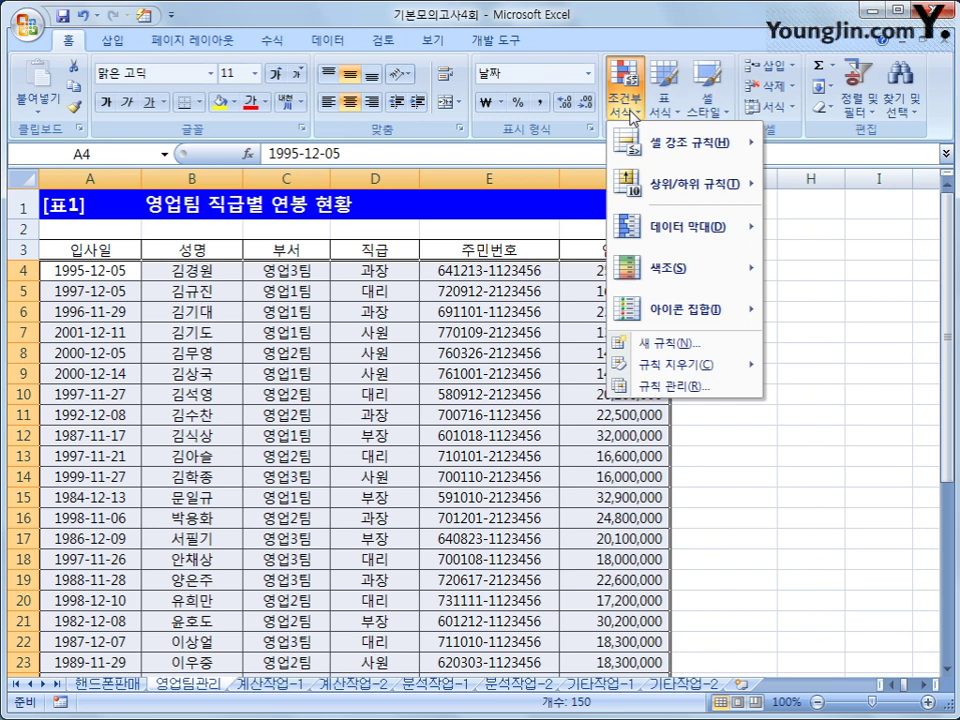
{"action": "left_click", "coordinate": [678, 344]}
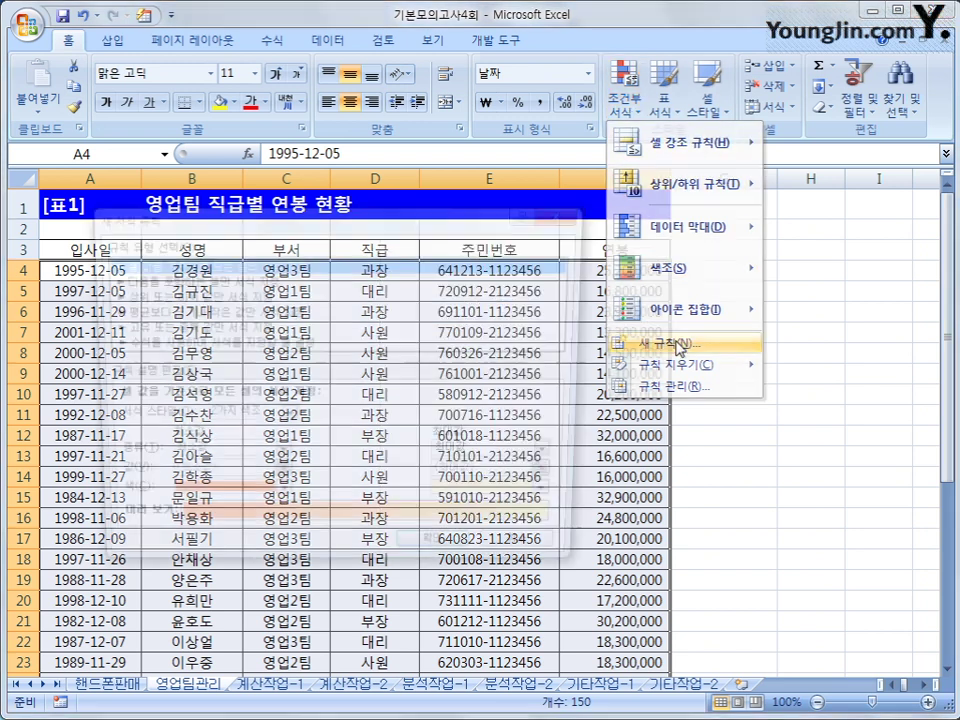
{"action": "left_click", "coordinate": [537, 345]}
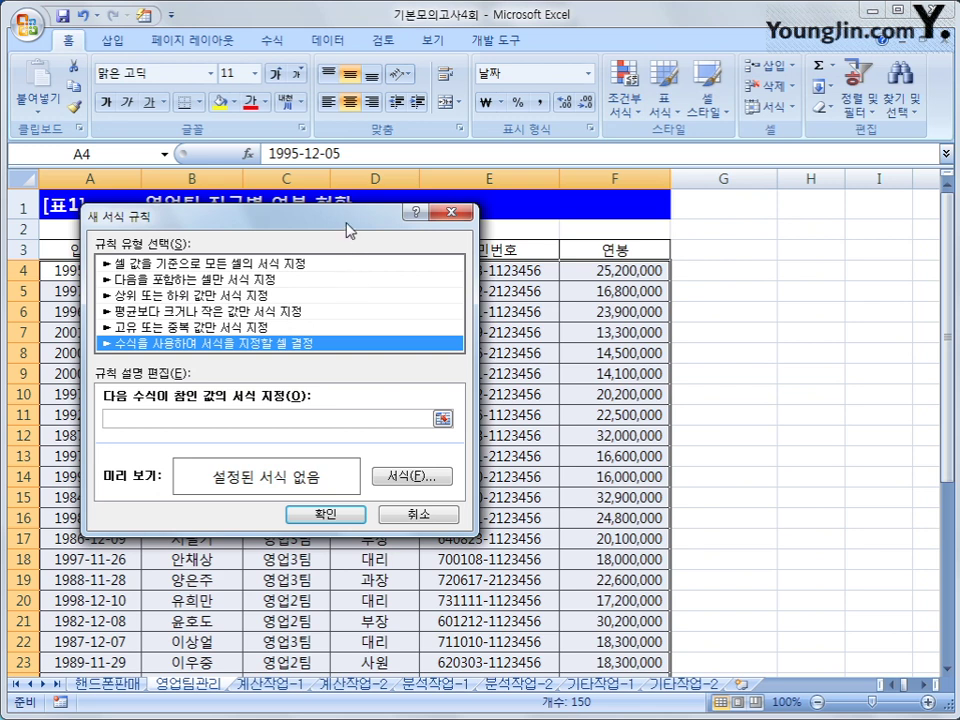
{"action": "left_click_drag", "start_coordinate": [352, 222], "coordinate": [736, 290]}
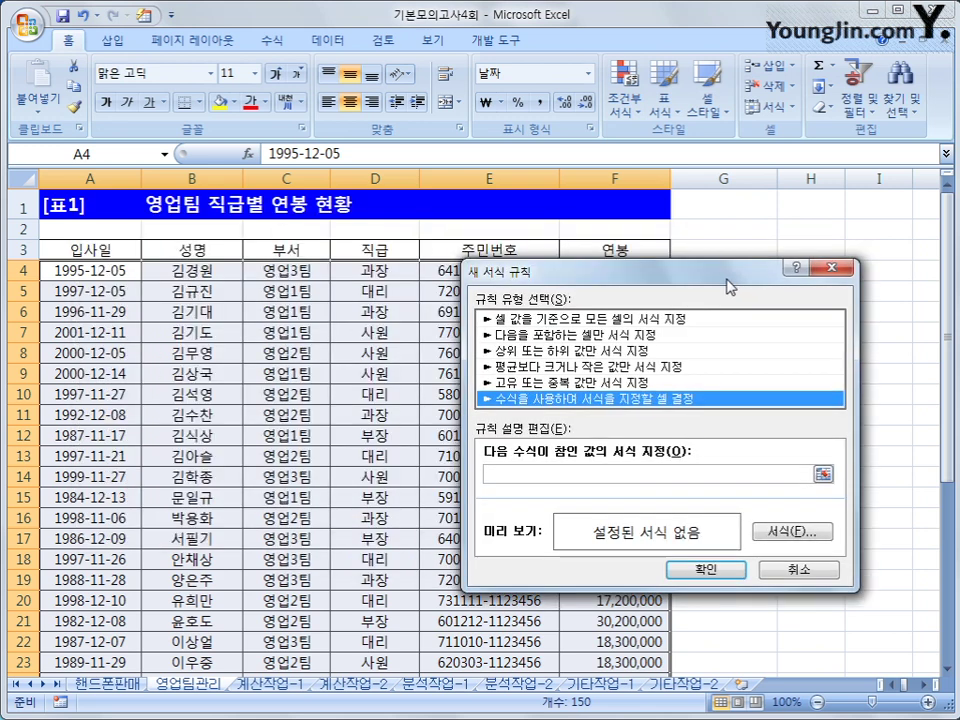
Step: Begin the rule formula with the department condition =and($C4="영업3팀", keeping only the column reference absolute
{"action": "left_click", "coordinate": [588, 472]}
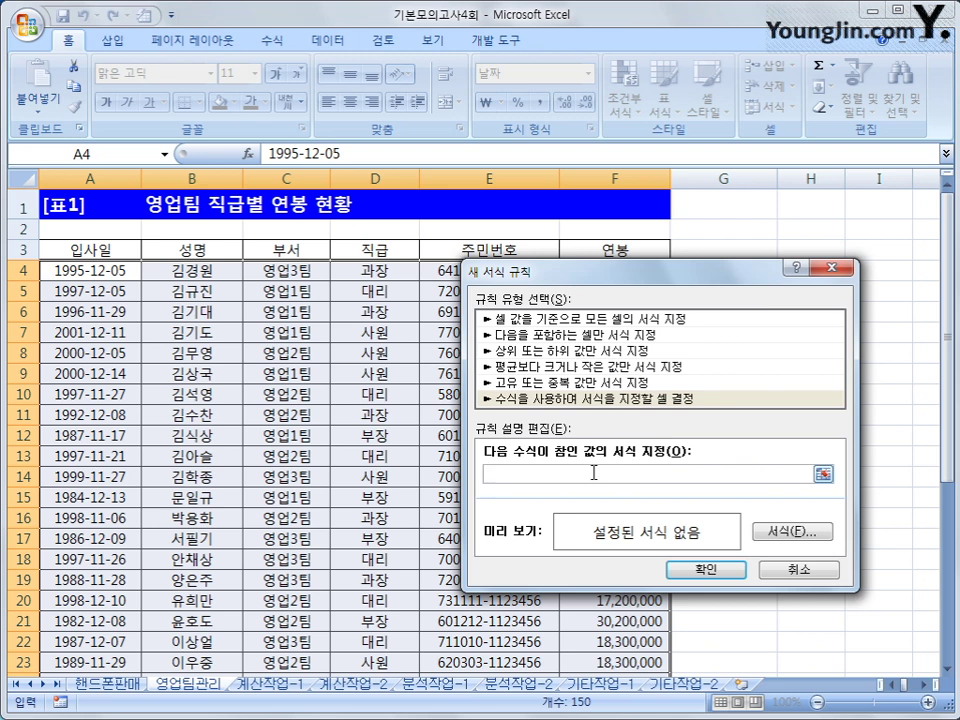
{"action": "type", "text": "ㅋ"}
{"action": "key", "text": "BackSpace"}
{"action": "type", "text": "="}
{"action": "key", "text": "BackSpace"}
{"action": "type", "text": "=and("}
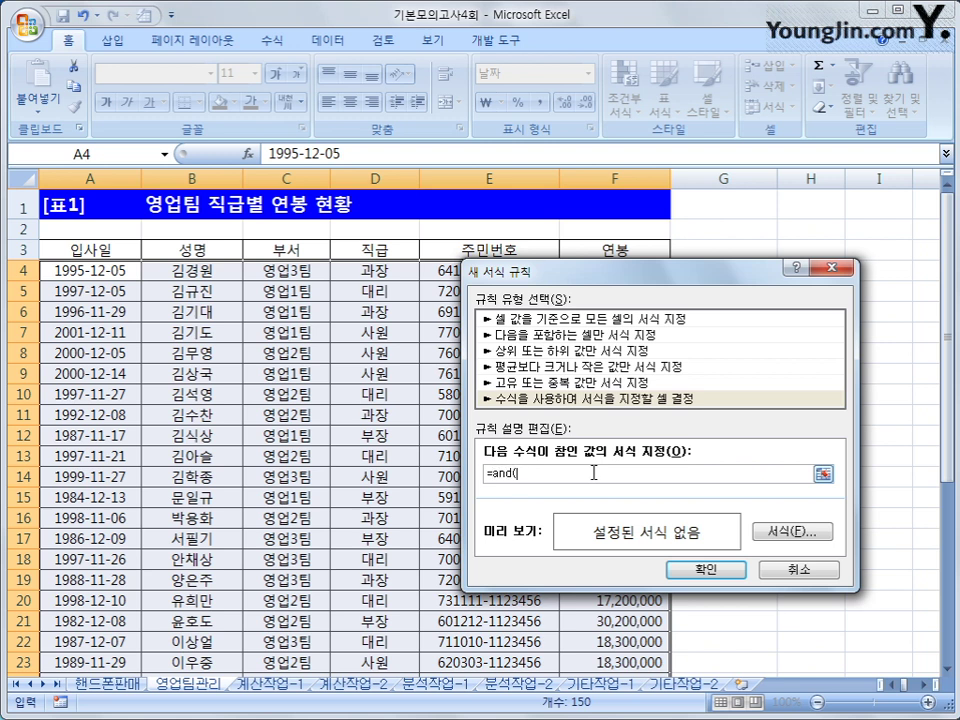
{"action": "left_click", "coordinate": [298, 270]}
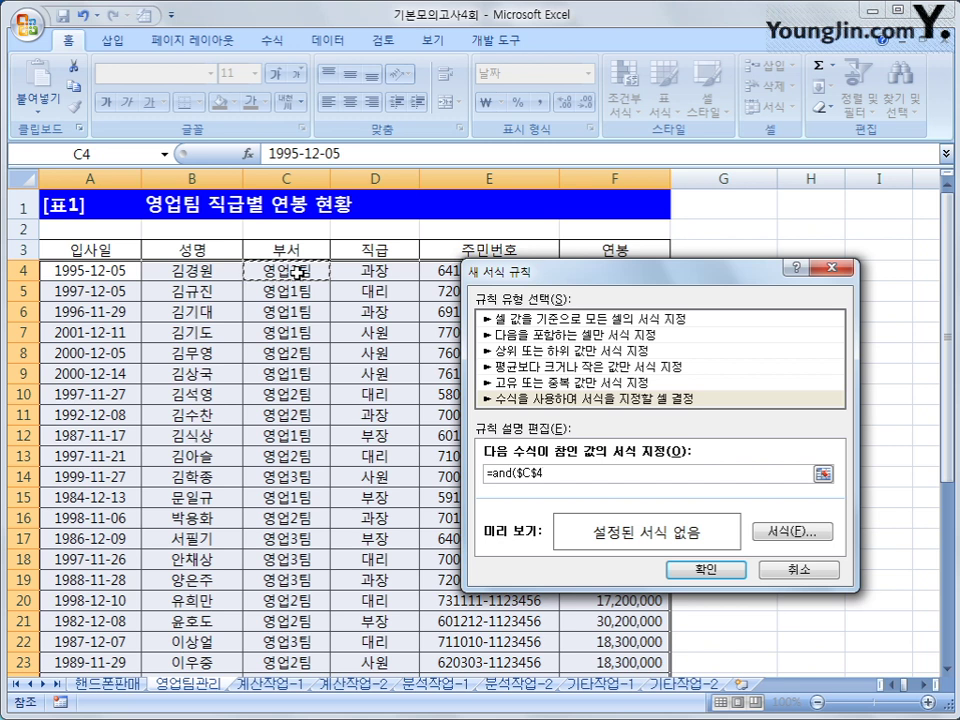
{"action": "key", "text": "F4"}
{"action": "key", "text": "F4"}
{"action": "type", "text": "="}
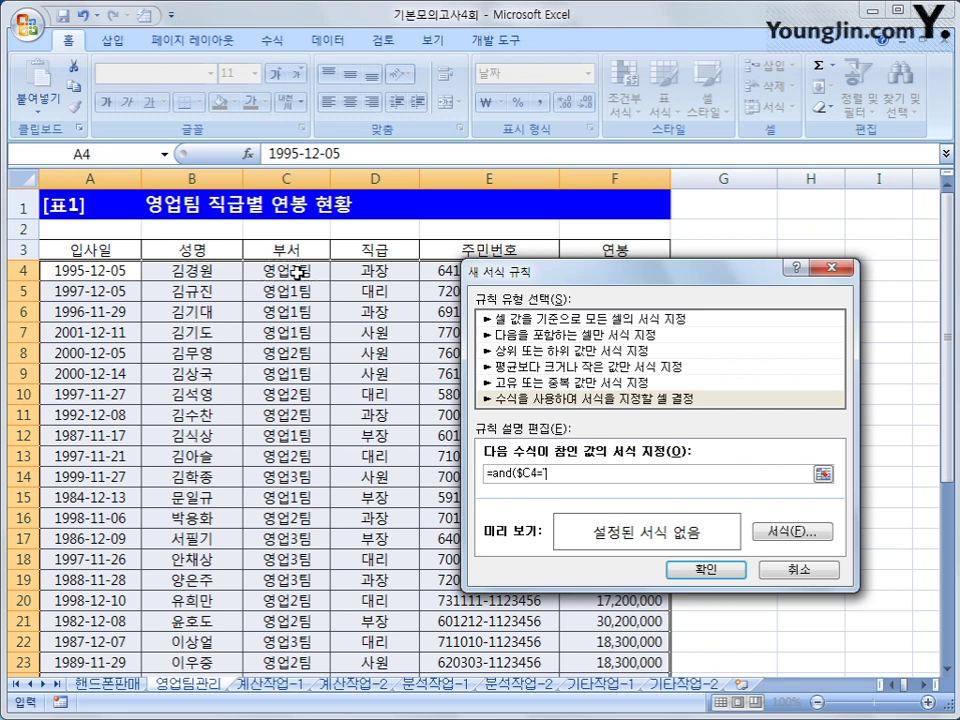
{"action": "type", "text": "\"영업"}
{"action": "type", "text": "3"}
{"action": "type", "text": "팀\""}
Step: Complete the AND rule formula with the years-of-service condition 2015-year($A4)>=15 as its second argument
{"action": "type", "text": ","}
{"action": "type", "text": ","}
{"action": "type", "text": "2015-"}
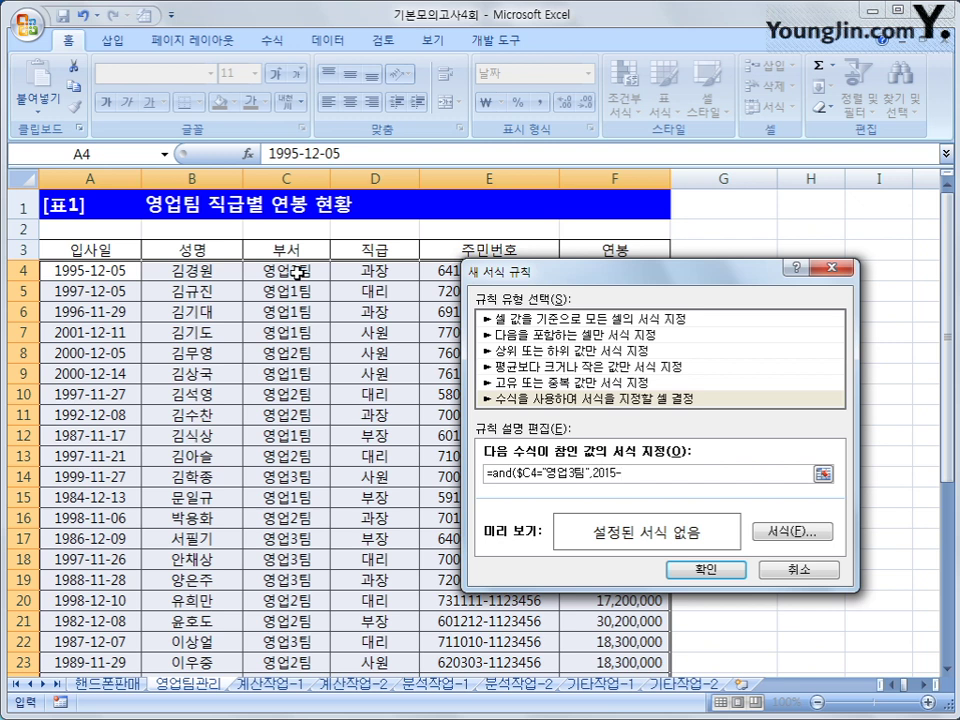
{"action": "type", "text": "ㅛ"}
{"action": "key", "text": "BackSpace"}
{"action": "key", "text": "Hangul"}
{"action": "type", "text": "year("}
{"action": "left_click", "coordinate": [120, 268]}
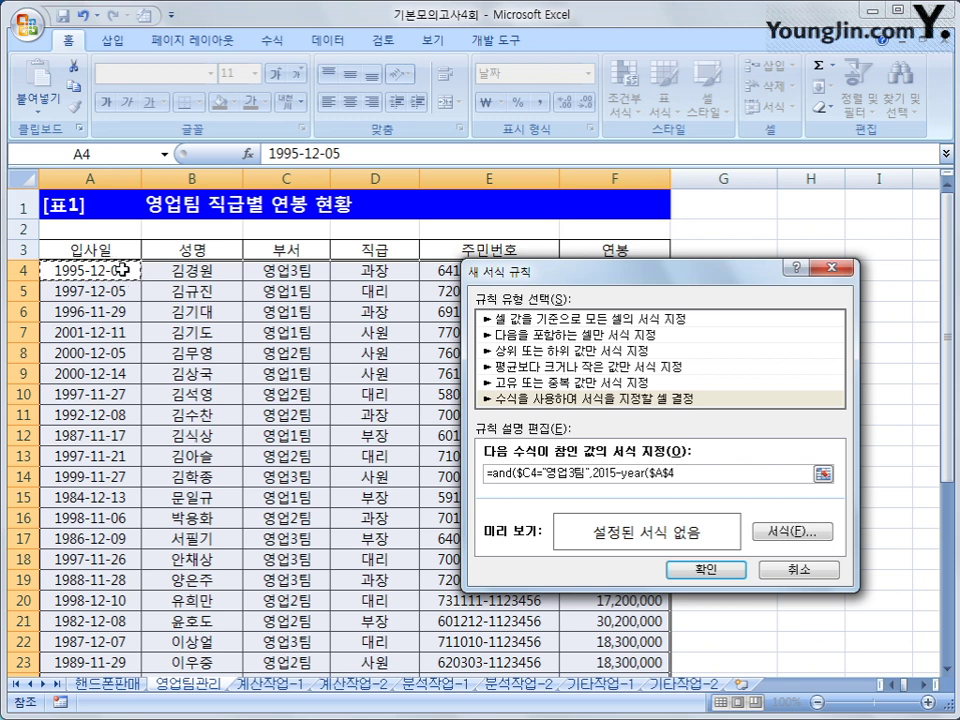
{"action": "key", "text": "F4"}
{"action": "key", "text": "F4"}
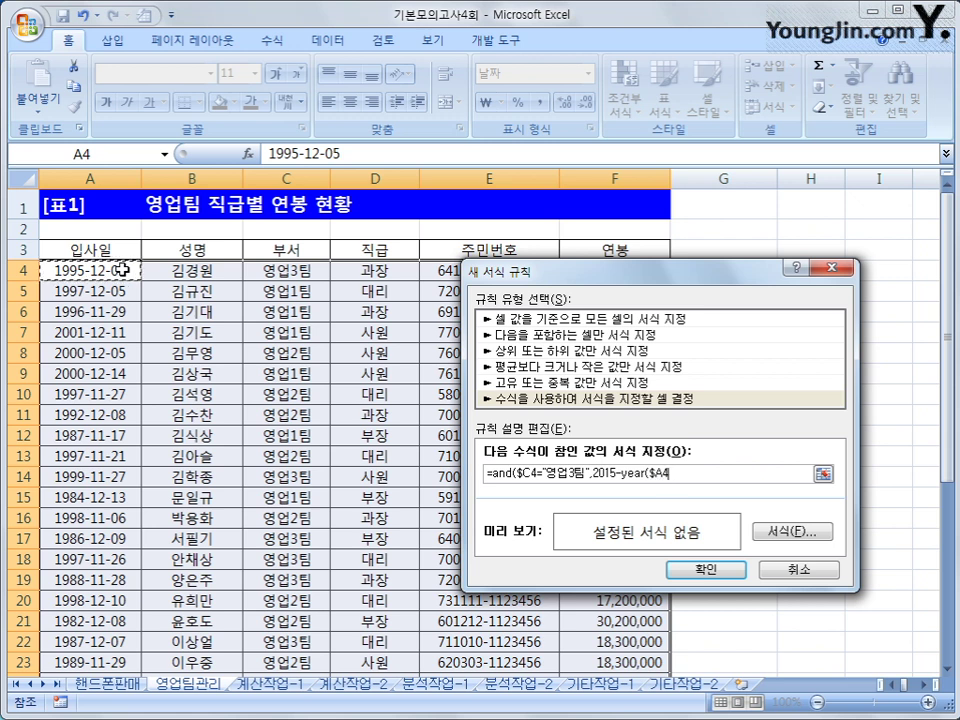
{"action": "type", "text": ")"}
{"action": "type", "text": ">=15"}
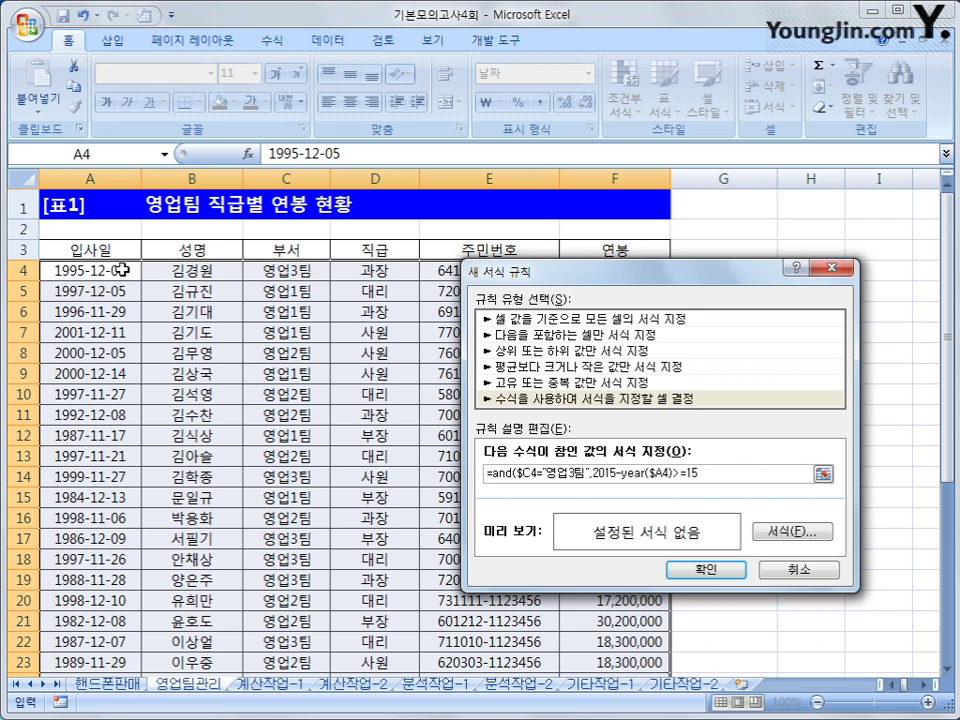
{"action": "type", "text": ")"}
Step: Give the rule a bold italic (굵은 기울임꼴) font in standard red and apply it to the salary table
{"action": "left_click", "coordinate": [792, 531]}
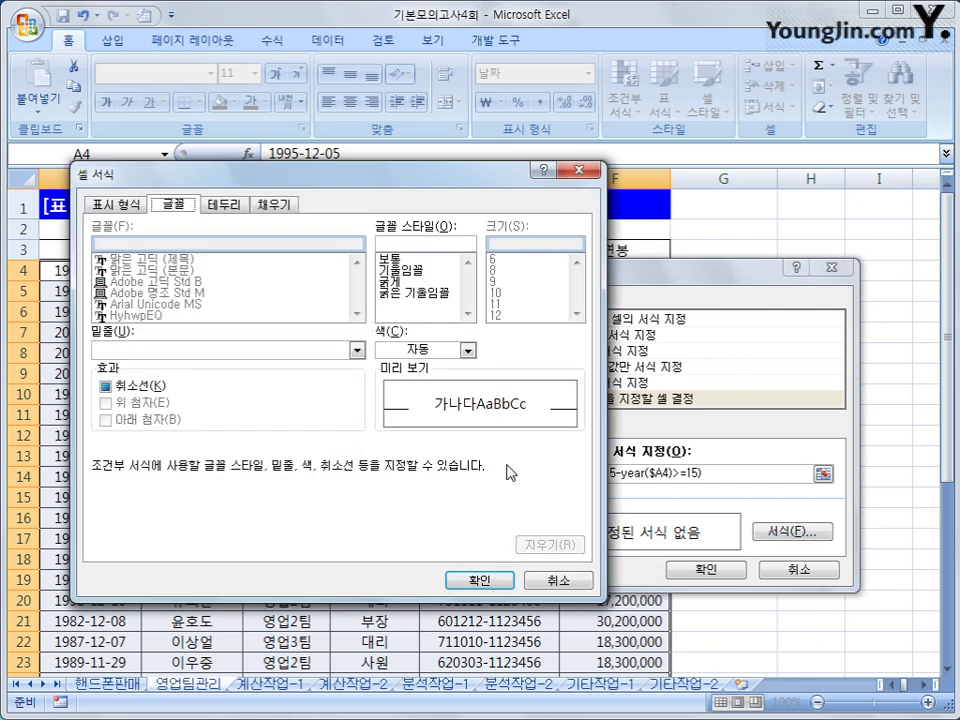
{"action": "left_click", "coordinate": [445, 295]}
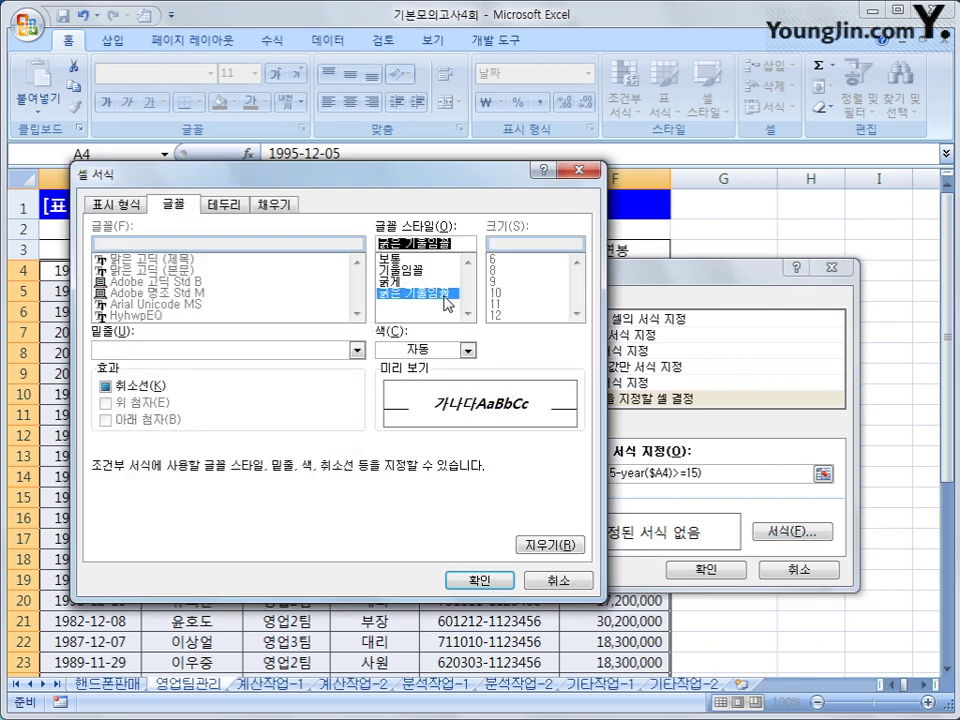
{"action": "left_click", "coordinate": [467, 350]}
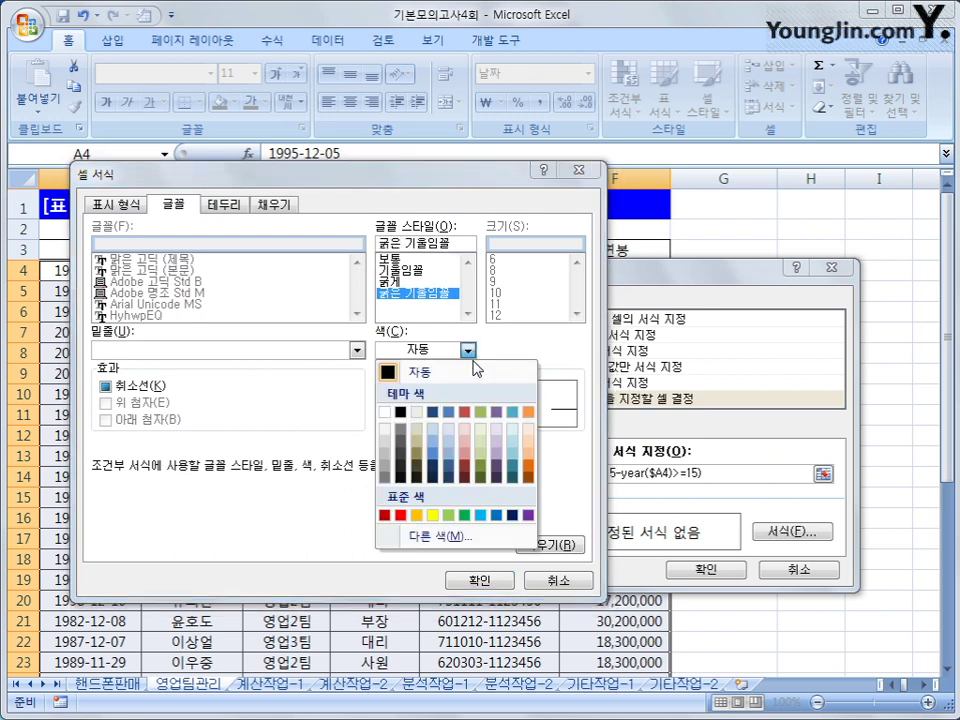
{"action": "left_click", "coordinate": [401, 515]}
{"action": "left_click", "coordinate": [459, 581]}
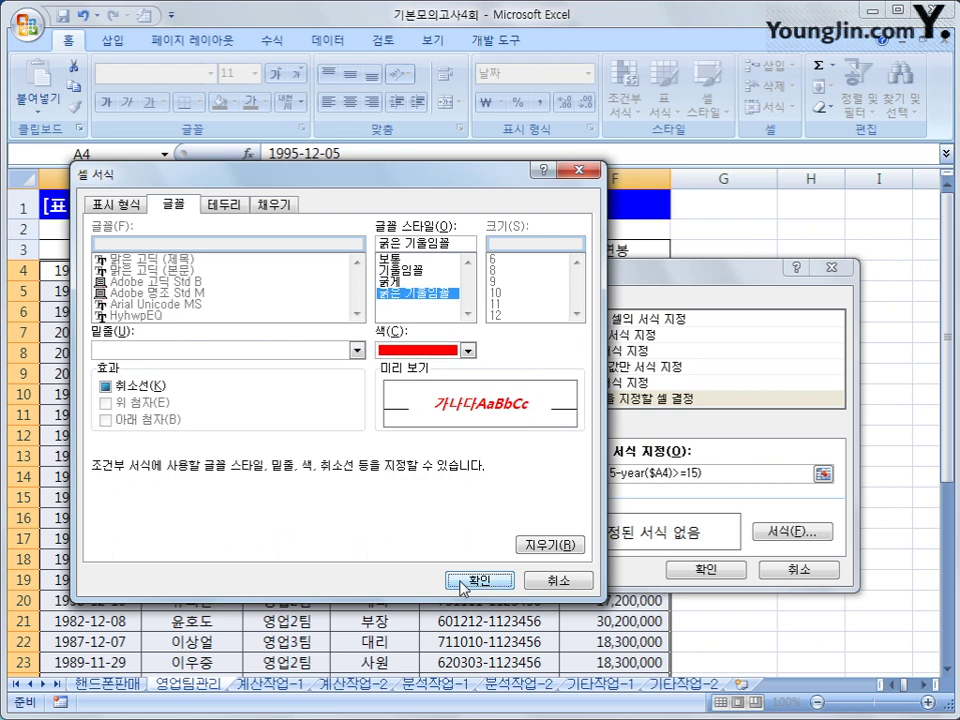
{"action": "left_click", "coordinate": [708, 570]}
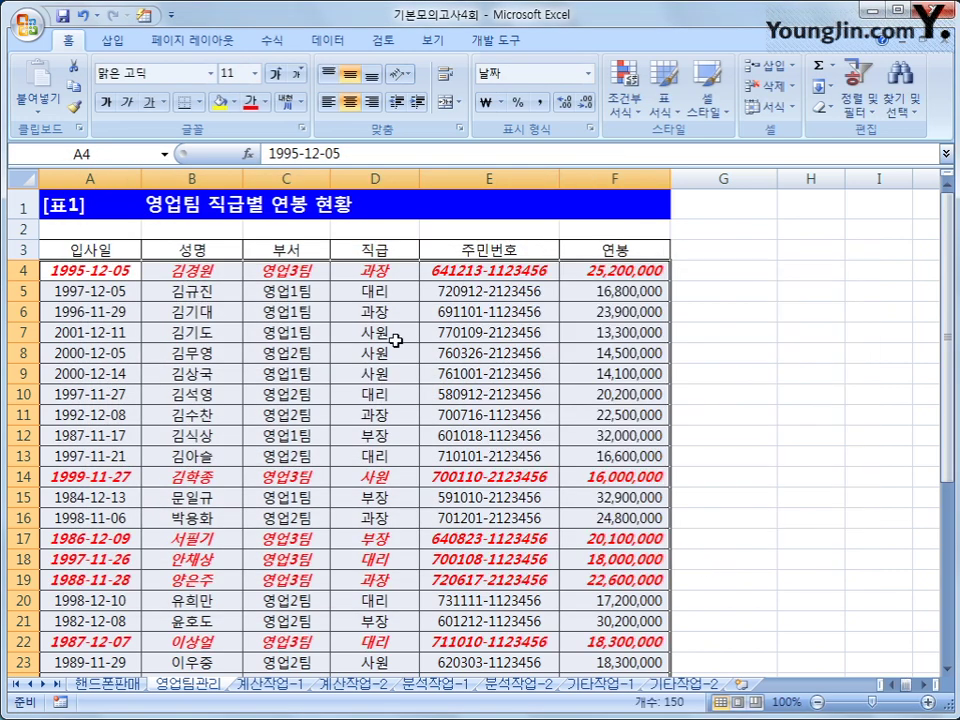
{"action": "left_click", "coordinate": [308, 271]}
{"action": "left_click", "coordinate": [287, 485]}
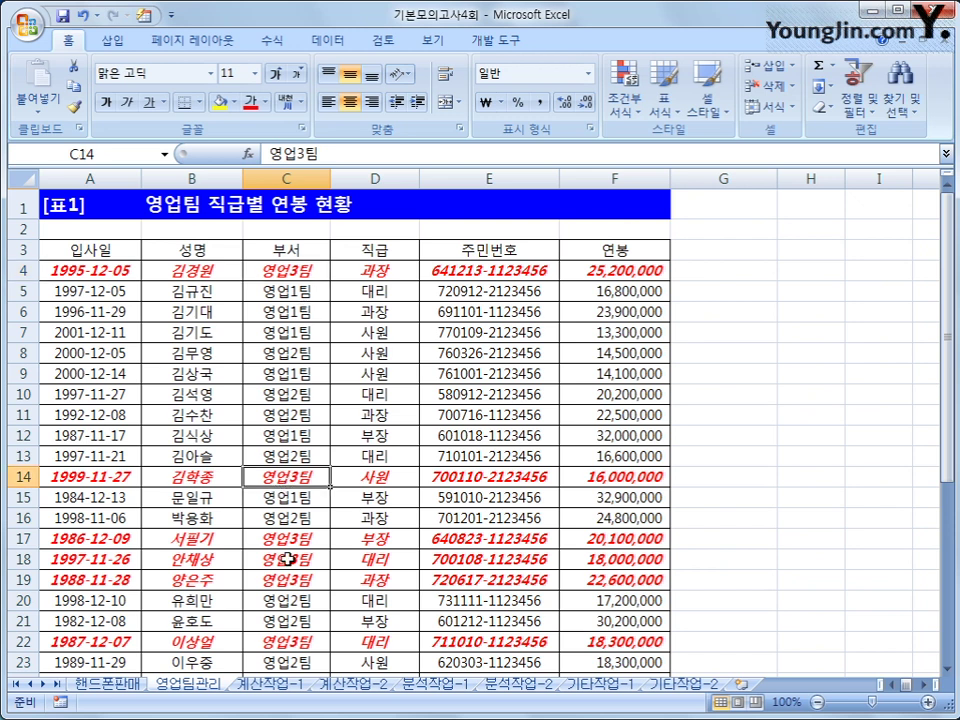
Step: Review the conditionally formatted 영업3팀 rows in the salary table
{"action": "left_click", "coordinate": [315, 538]}
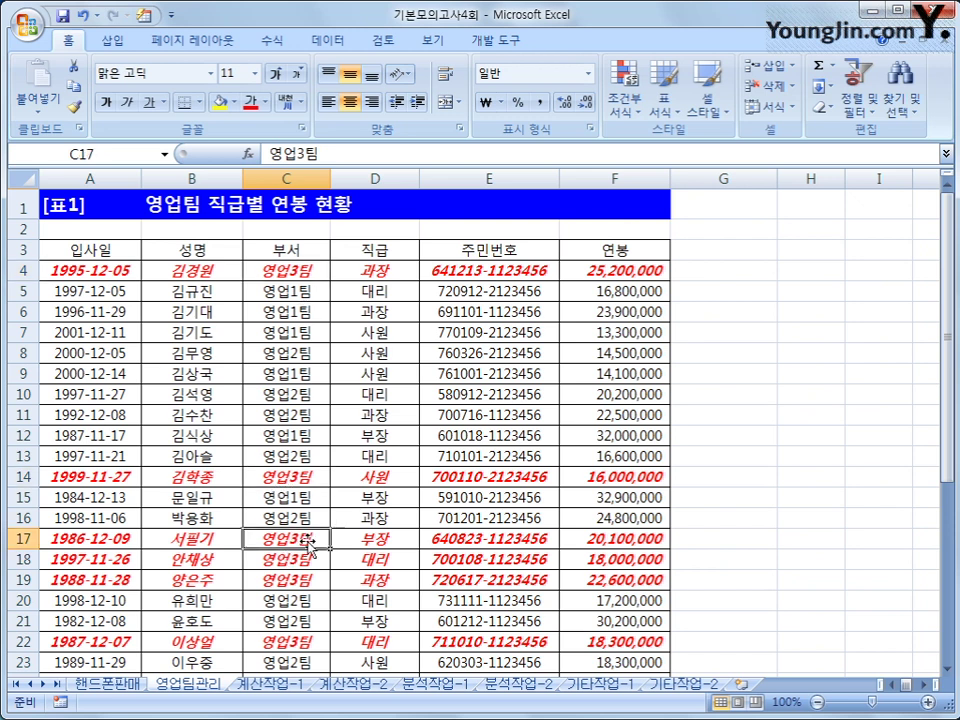
{"action": "scroll", "coordinate": [337, 608], "scroll_direction": "down", "scroll_amount": 2}
{"action": "scroll", "coordinate": [337, 608], "scroll_direction": "up", "scroll_amount": 2}
Step: Open the 계산작업-1 sheet and examine the [표2] sales data and the ranking cells B3:C5 of [표1]
{"action": "left_click", "coordinate": [268, 686]}
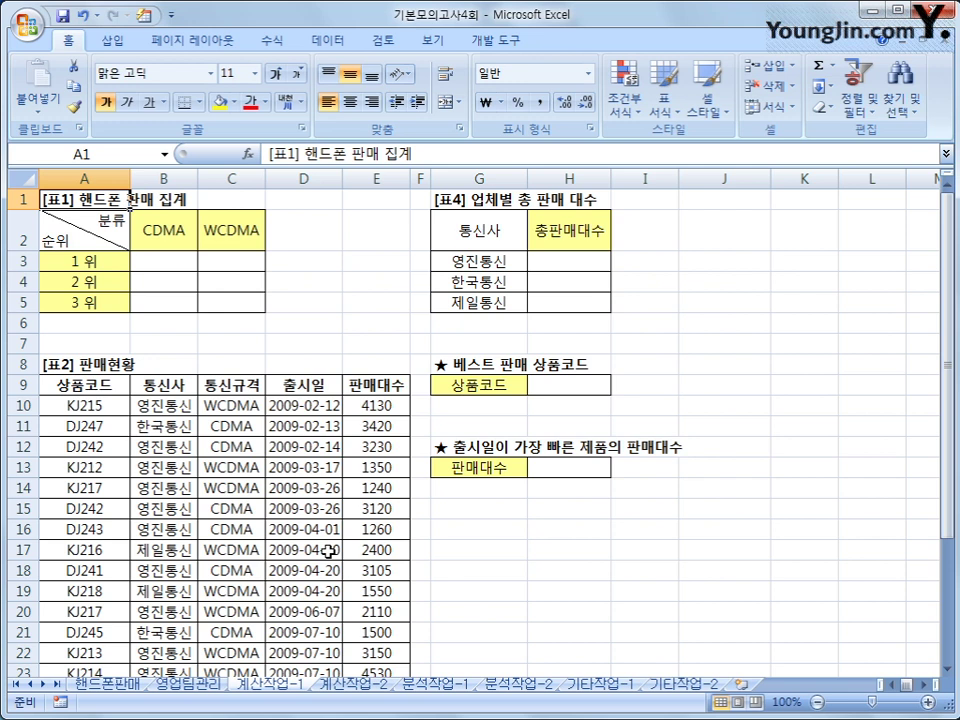
{"action": "left_click", "coordinate": [100, 364]}
{"action": "left_click_drag", "start_coordinate": [105, 390], "coordinate": [375, 645]}
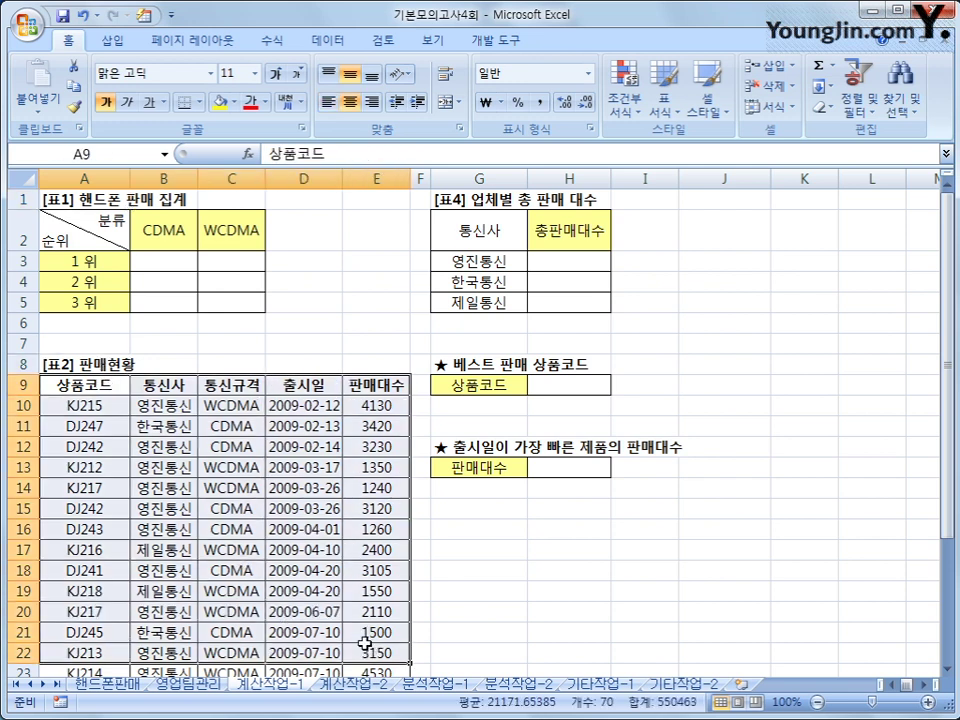
{"action": "left_click", "coordinate": [84, 390]}
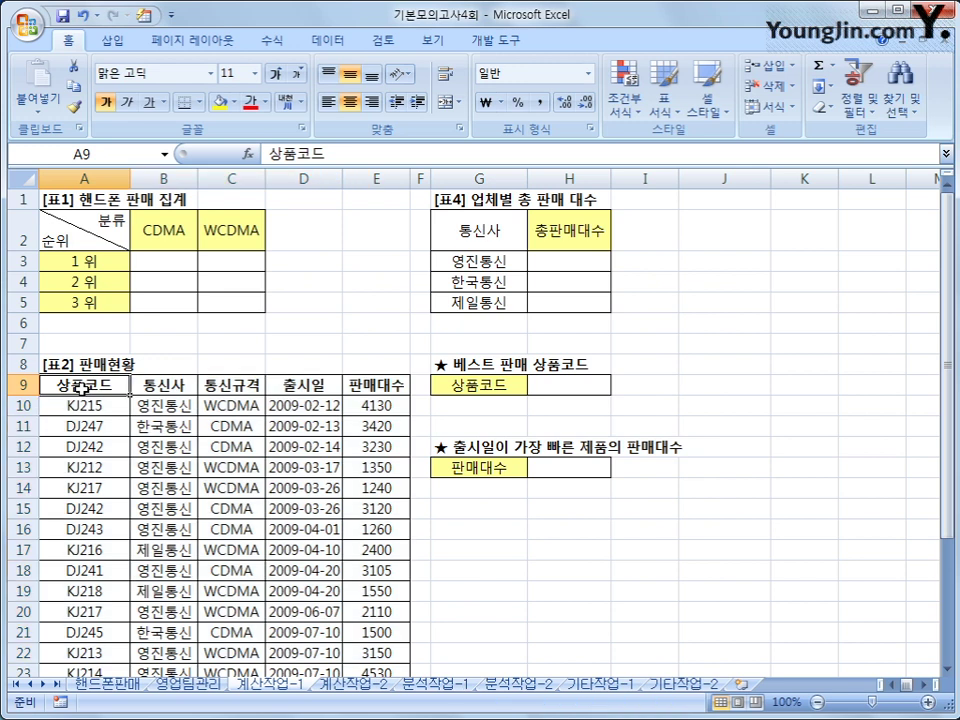
{"action": "left_click", "coordinate": [160, 251]}
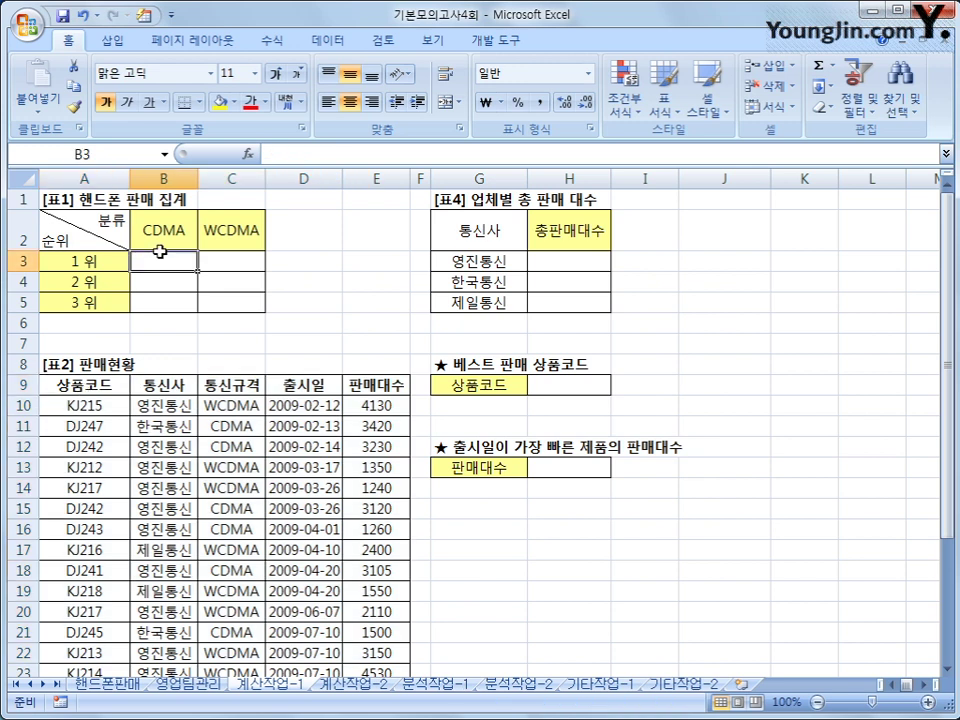
{"action": "left_click_drag", "start_coordinate": [160, 251], "coordinate": [221, 304]}
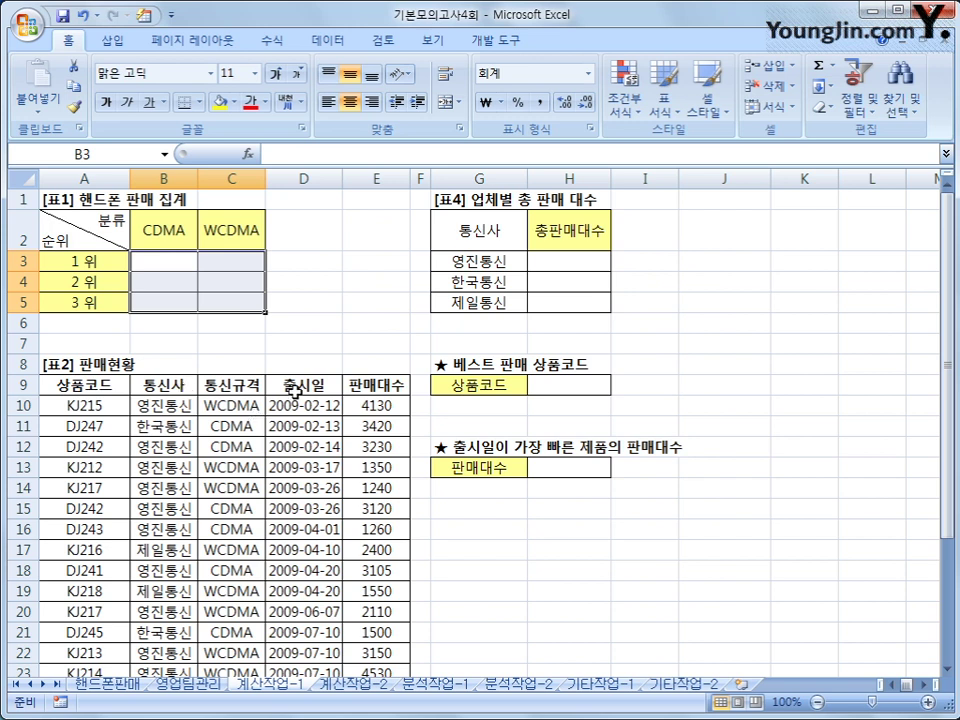
{"action": "left_click_drag", "start_coordinate": [375, 405], "coordinate": [359, 485]}
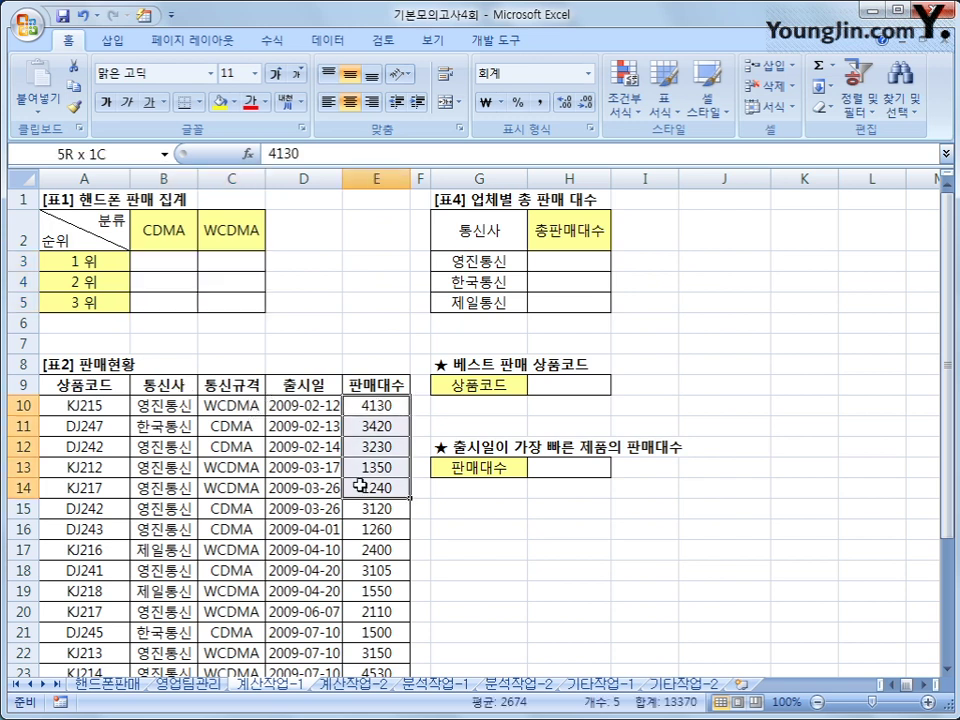
Step: Begin a formula in cell B3 with LARGE and a nested IF: =LARGE(if(
{"action": "left_click", "coordinate": [176, 262]}
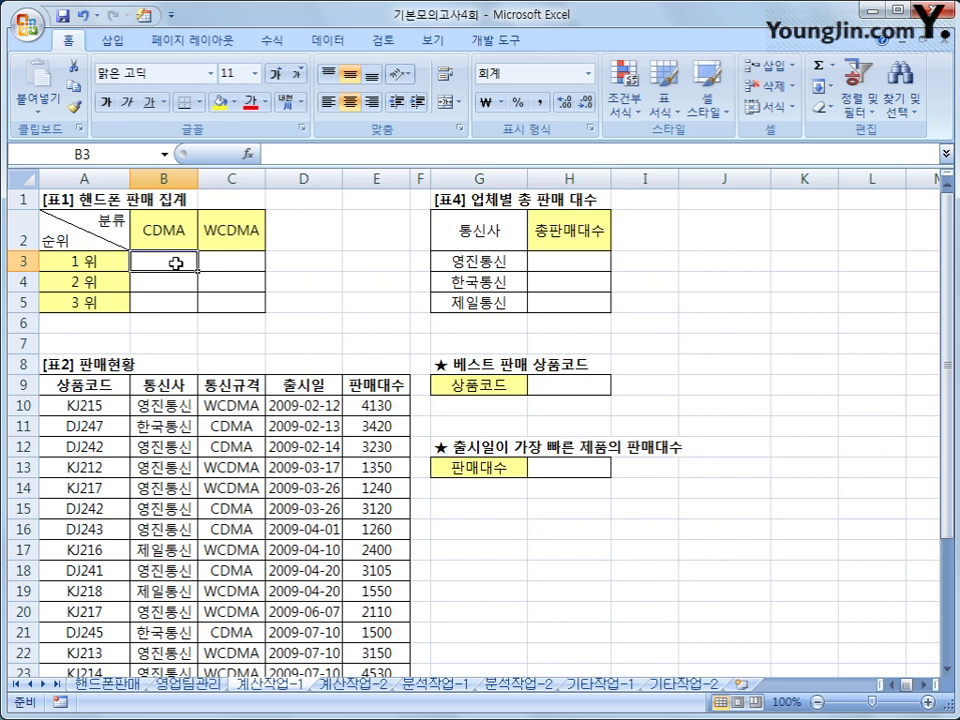
{"action": "type", "text": "="}
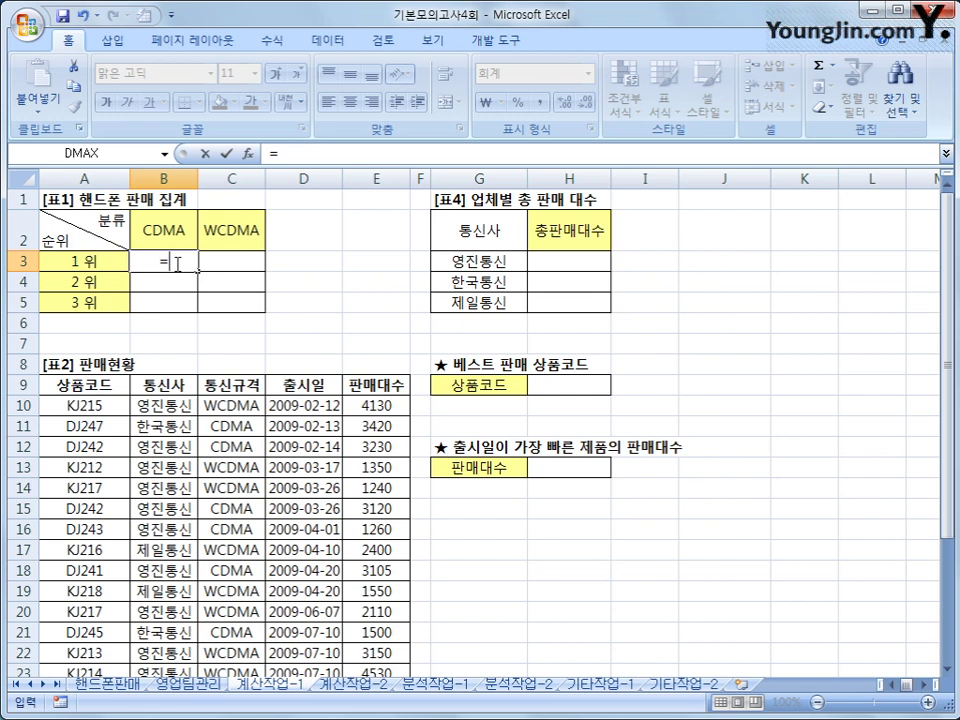
{"action": "key", "text": "BackSpace"}
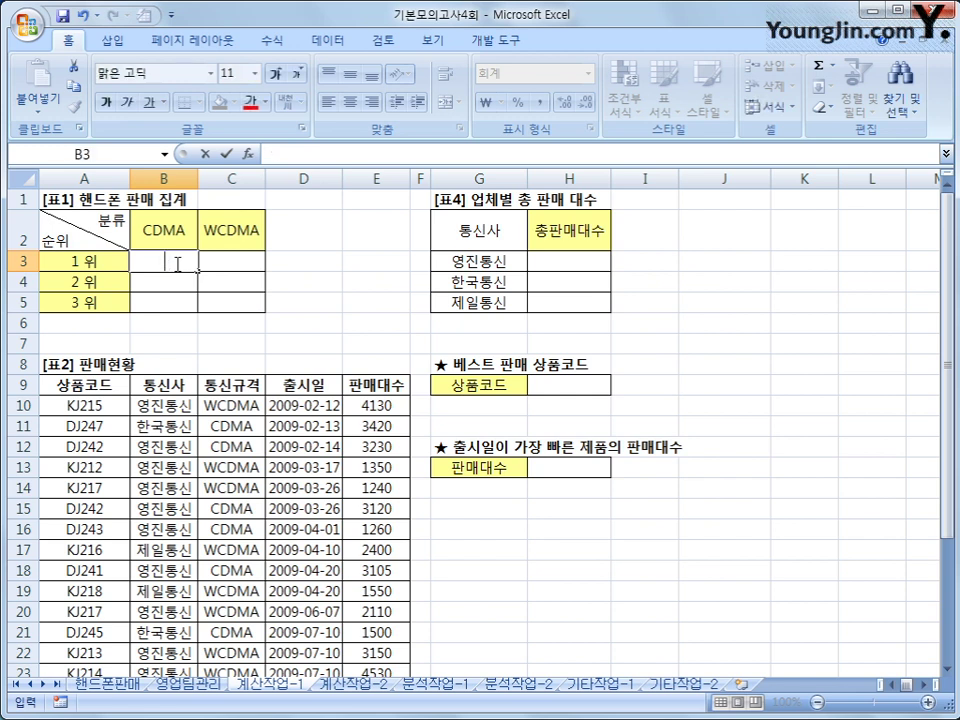
{"action": "type", "text": "="}
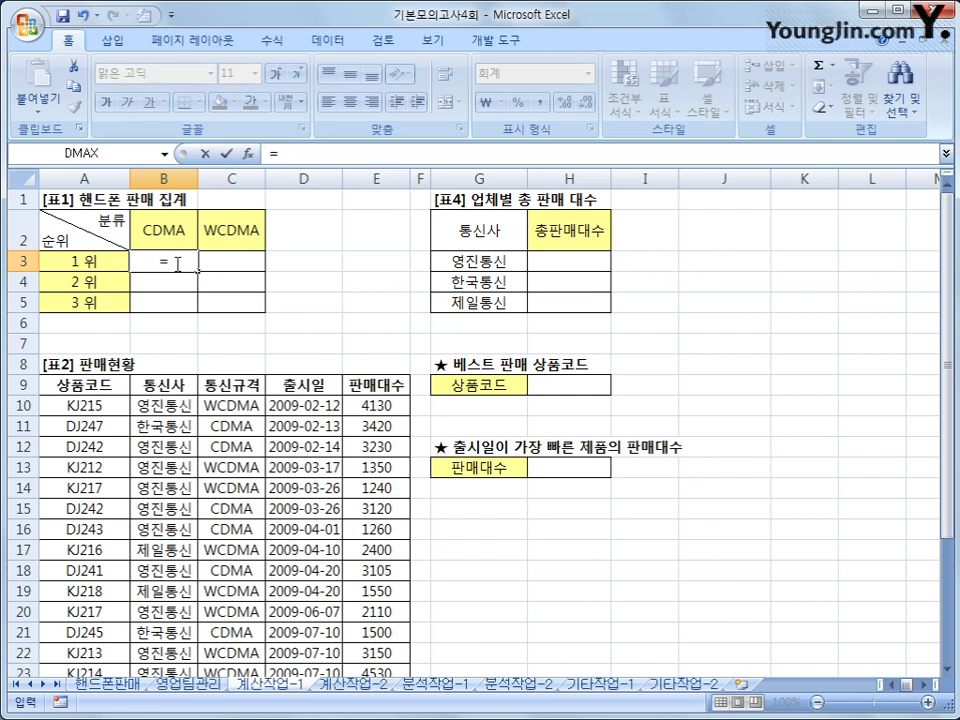
{"action": "type", "text": "l"}
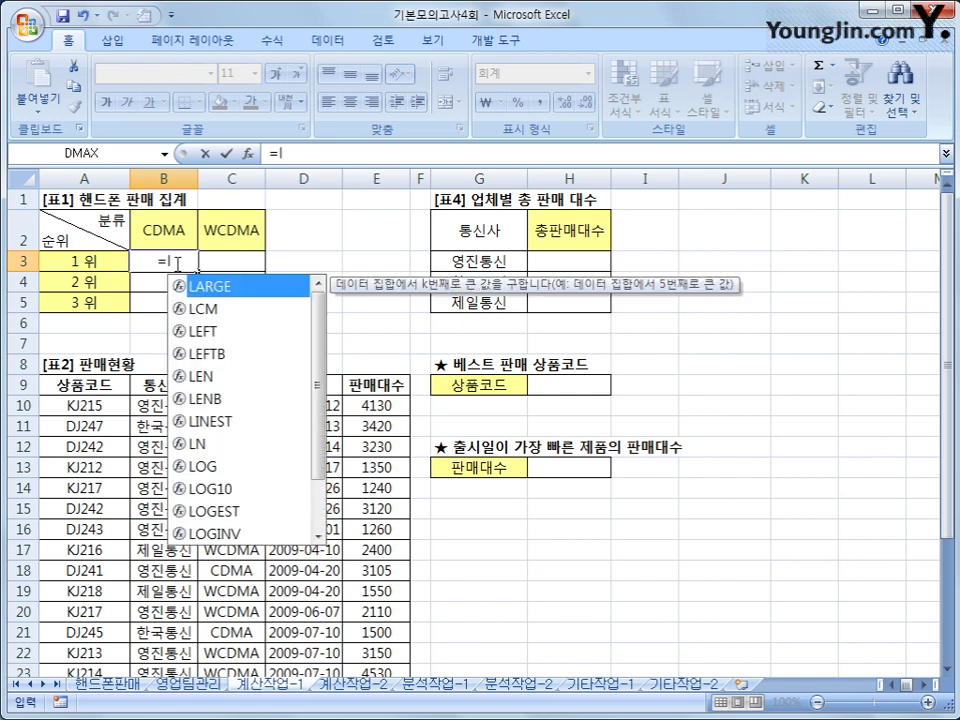
{"action": "type", "text": "a"}
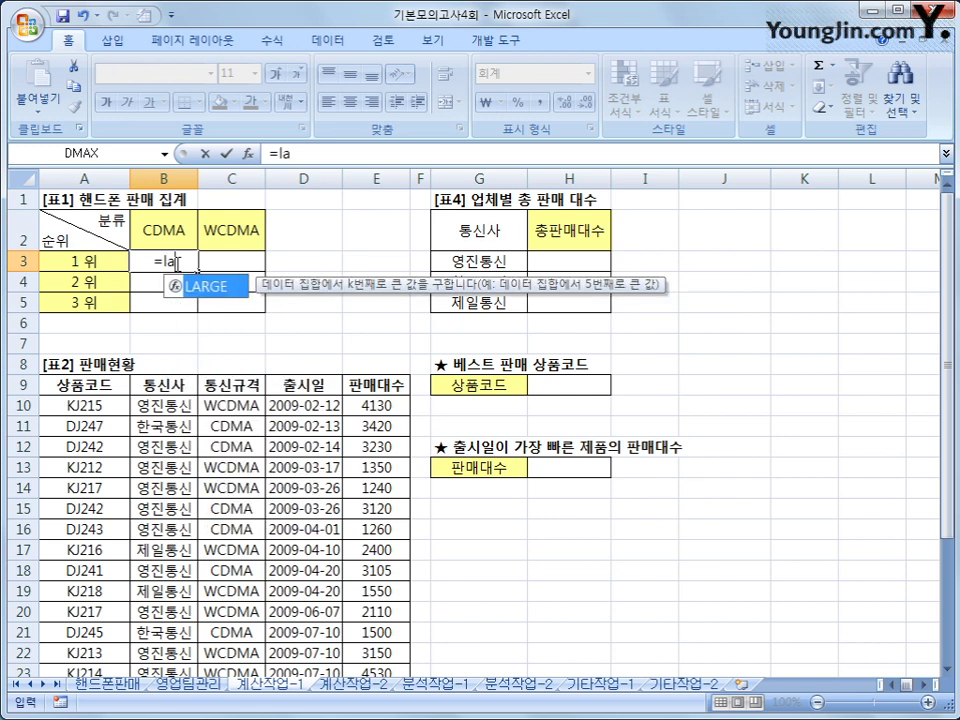
{"action": "key", "text": "Tab"}
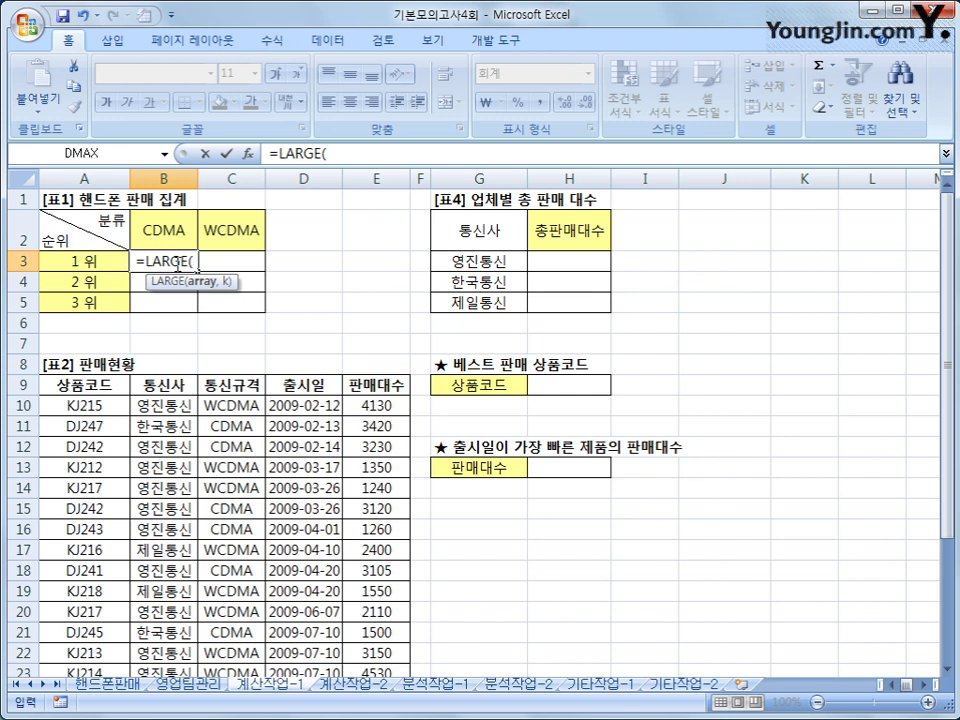
{"action": "type", "text": "if("}
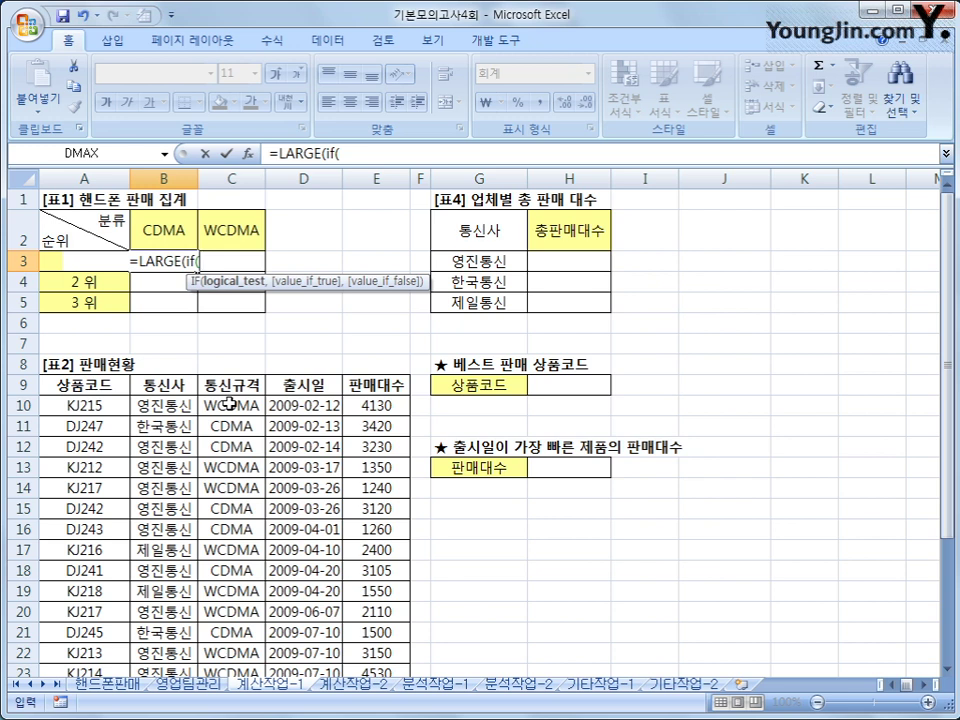
Step: Enter the IF condition $C$10:$C$30=B$2, comparing the 통신규격 column with the CDMA heading and fixing only the heading's row
{"action": "left_click_drag", "start_coordinate": [230, 404], "coordinate": [255, 630]}
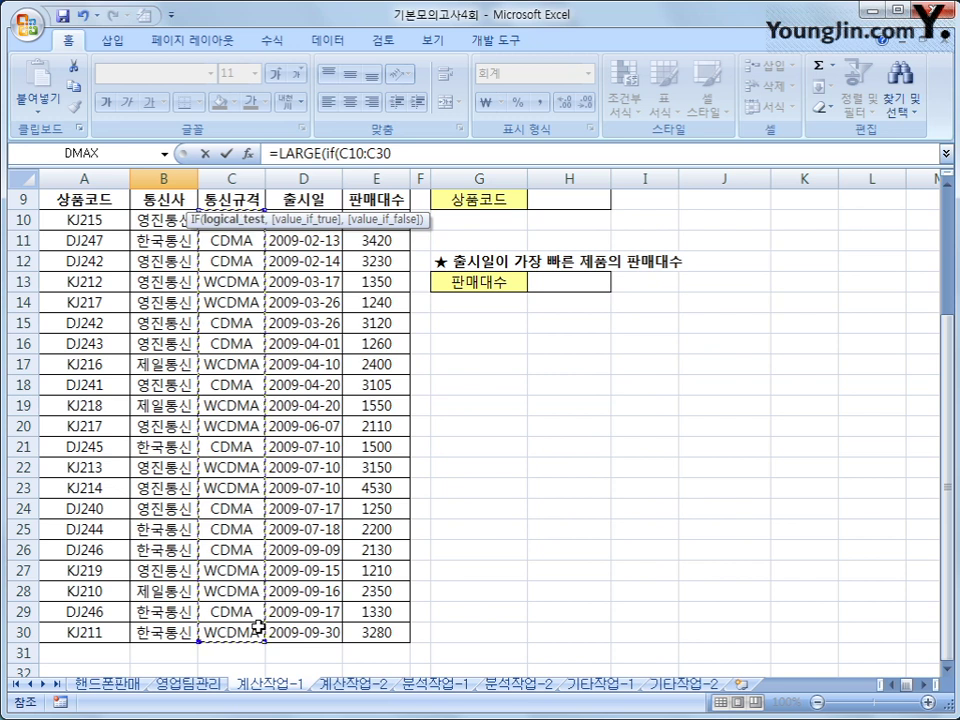
{"action": "key", "text": "F4"}
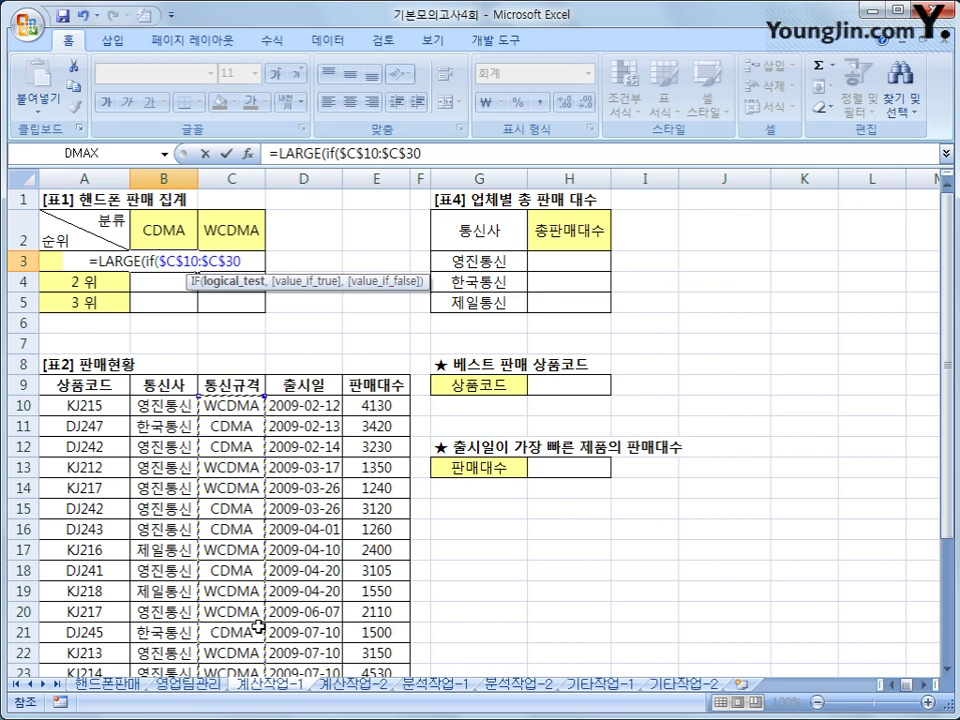
{"action": "type", "text": "="}
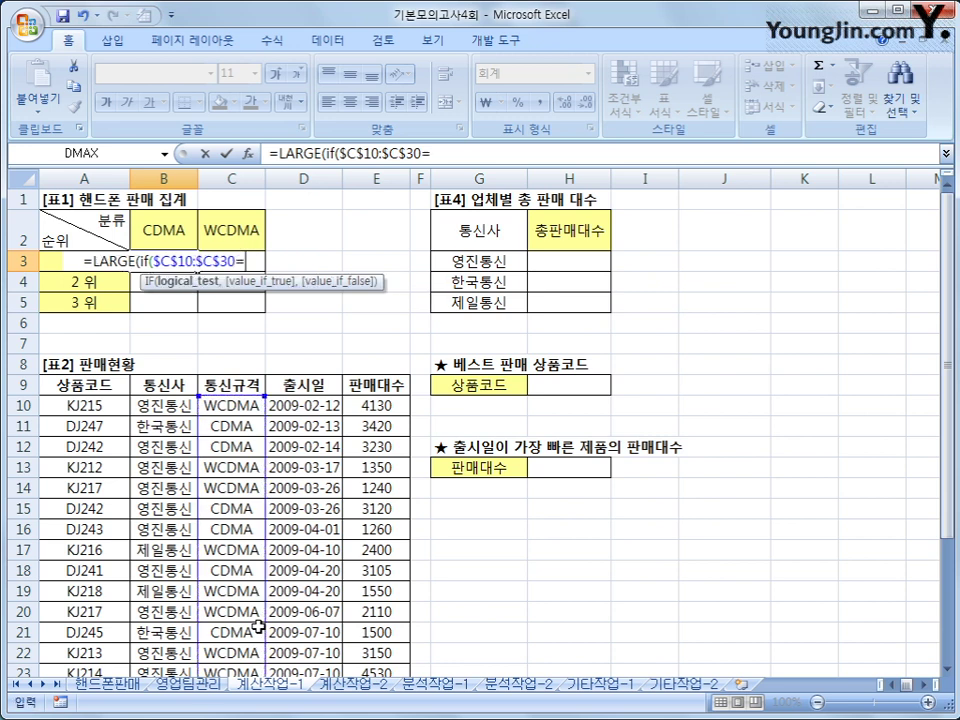
{"action": "left_click", "coordinate": [160, 230]}
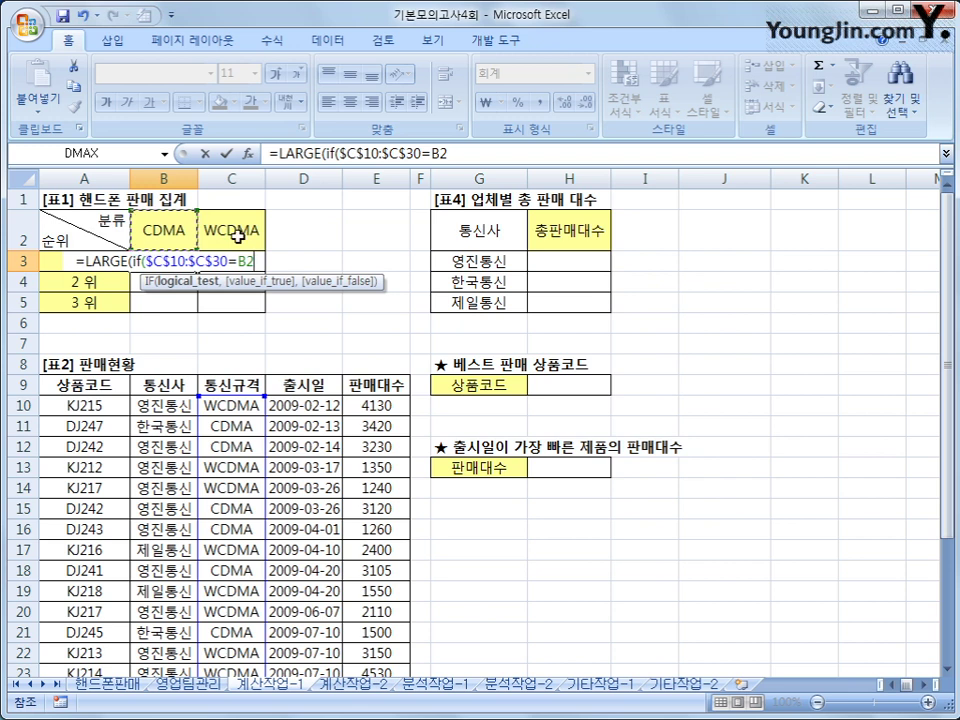
{"action": "key", "text": "F4"}
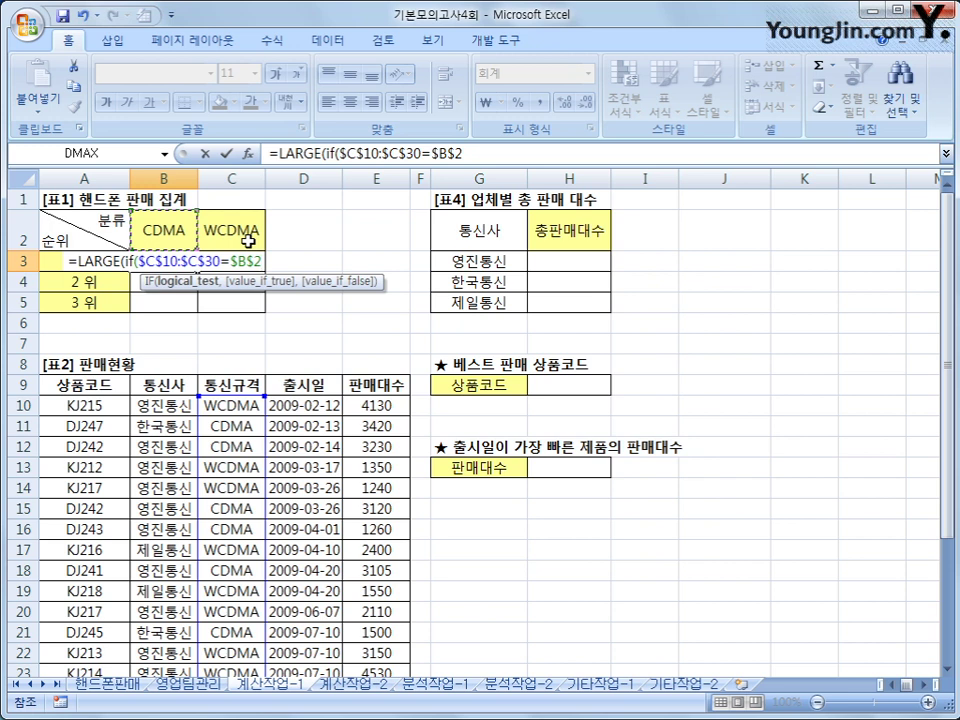
{"action": "key", "text": "F4"}
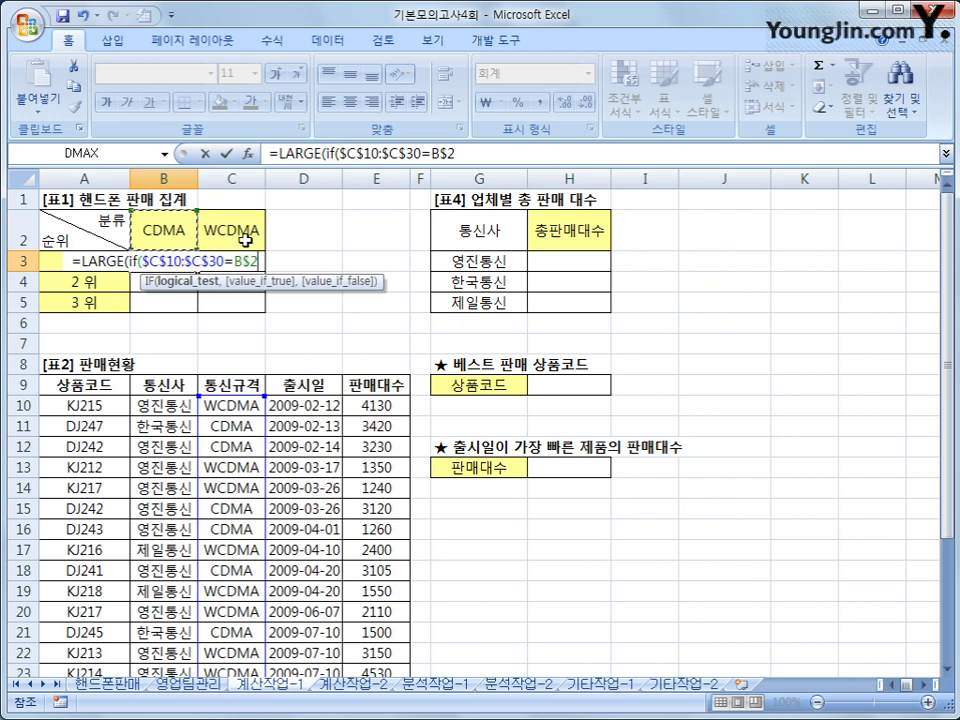
Step: Add the 판매대수 range $E$10:$E$30 as the value if true and close the IF function
{"action": "type", "text": ","}
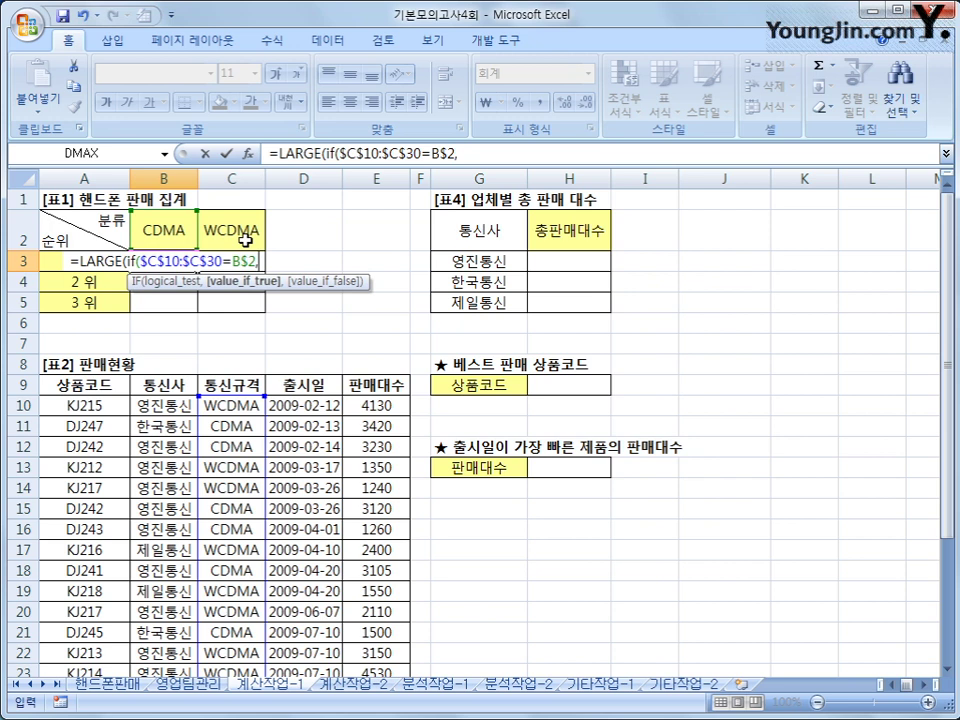
{"action": "left_click", "coordinate": [372, 405]}
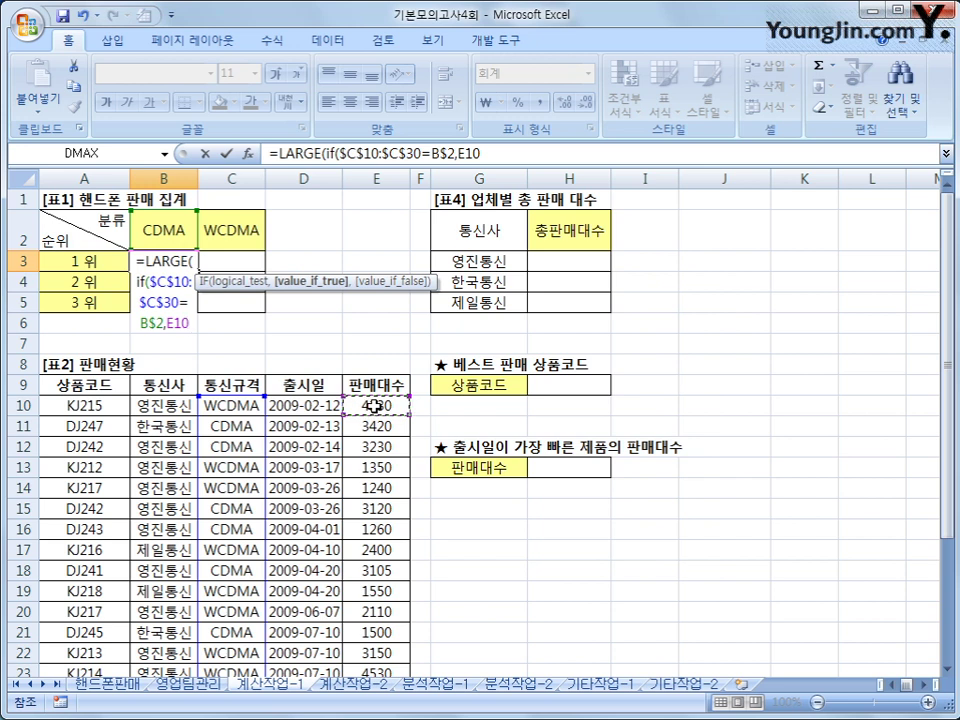
{"action": "left_click_drag", "start_coordinate": [372, 405], "coordinate": [385, 634]}
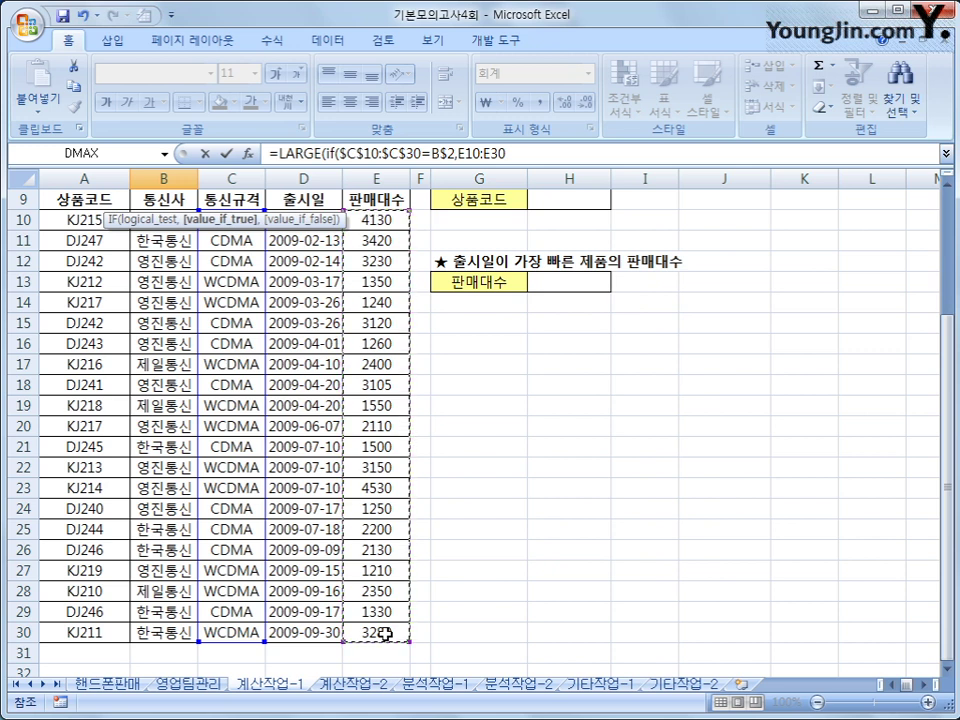
{"action": "key", "text": "F4"}
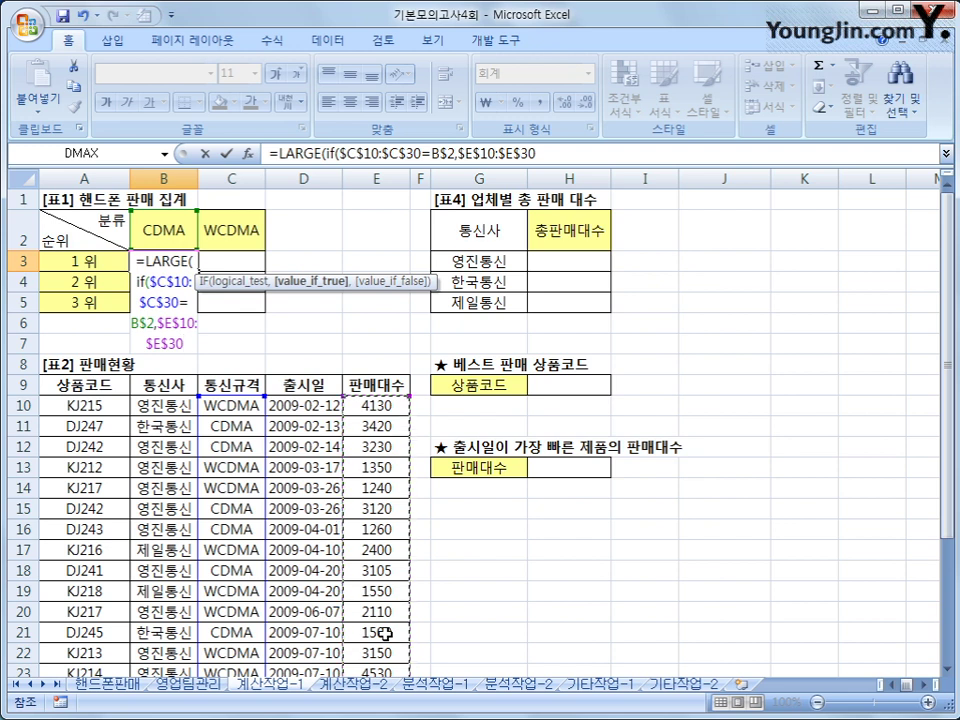
{"action": "type", "text": ")"}
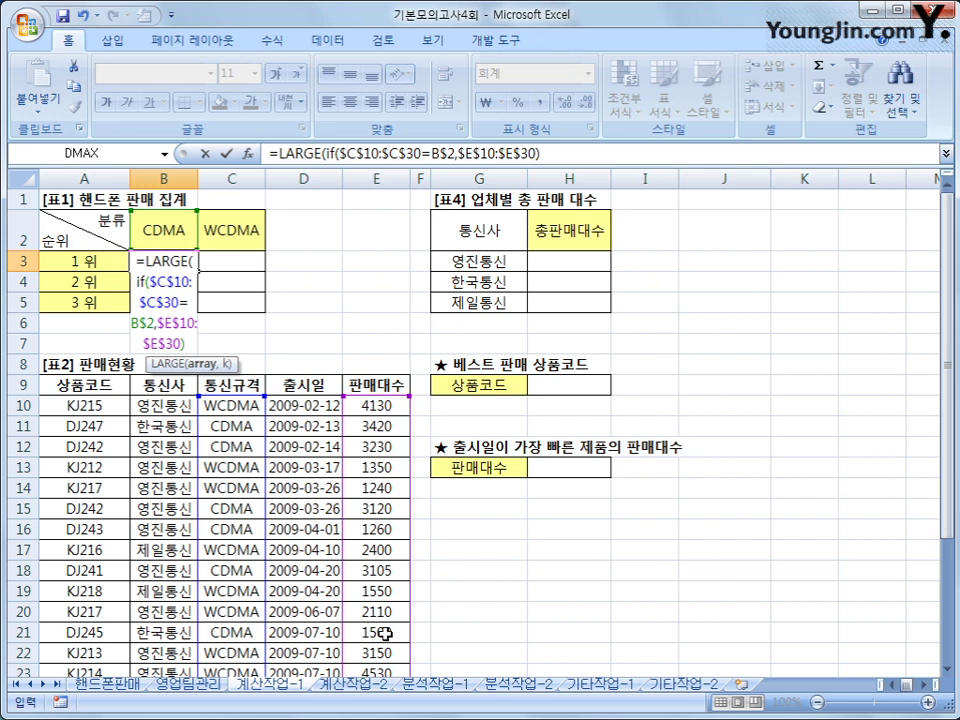
Step: Use $A3 as LARGE's rank argument, close the formula and enter it in B3 as an array formula
{"action": "type", "text": ","}
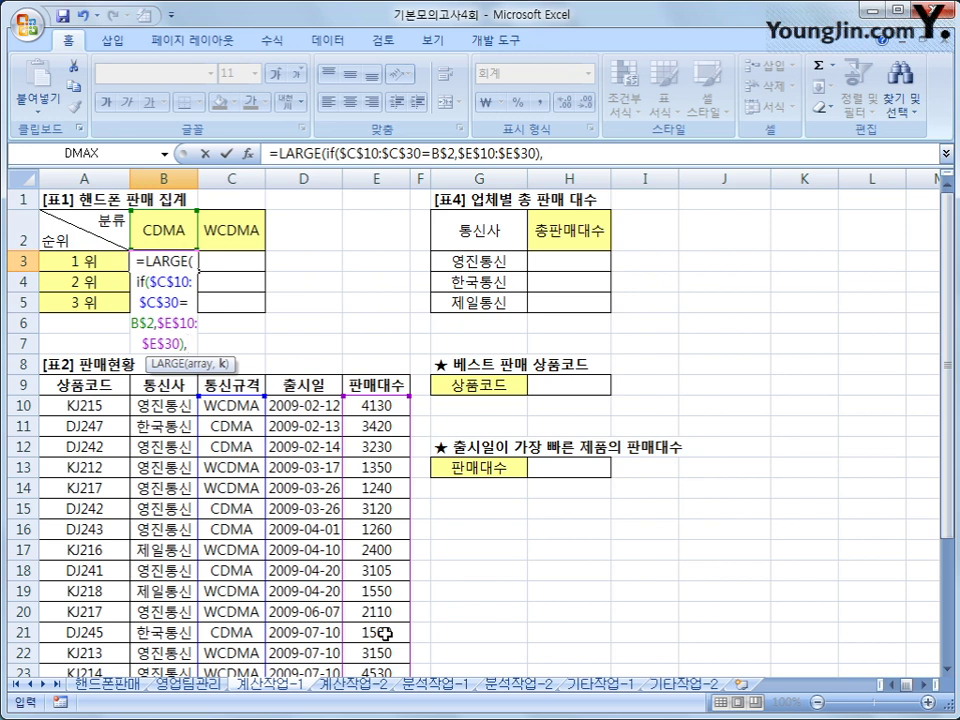
{"action": "left_click", "coordinate": [97, 265]}
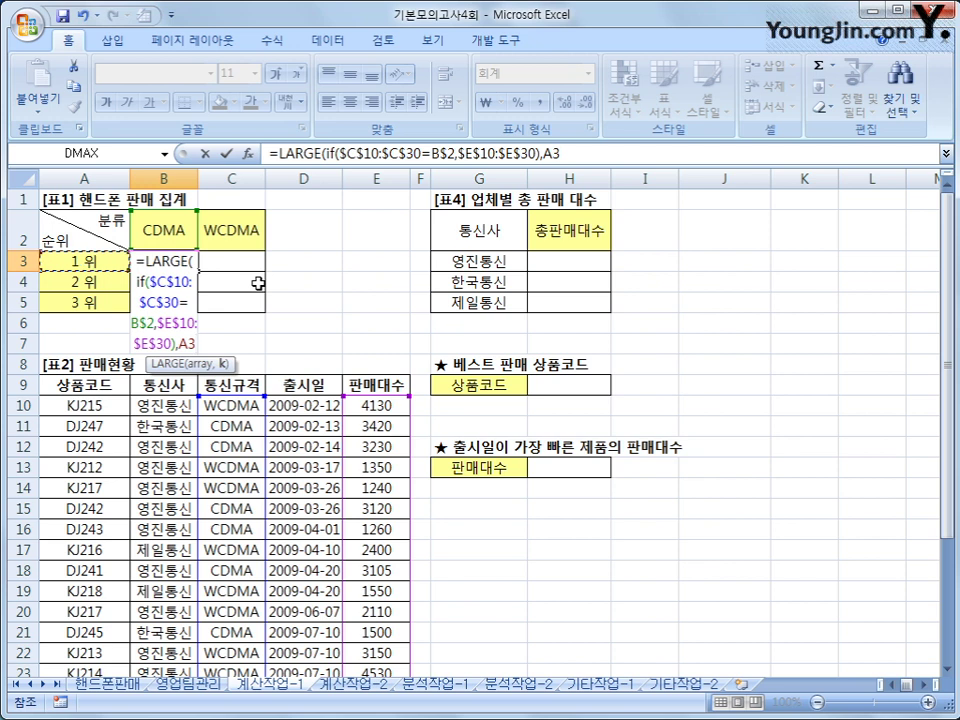
{"action": "key", "text": "F4"}
{"action": "key", "text": "F4"}
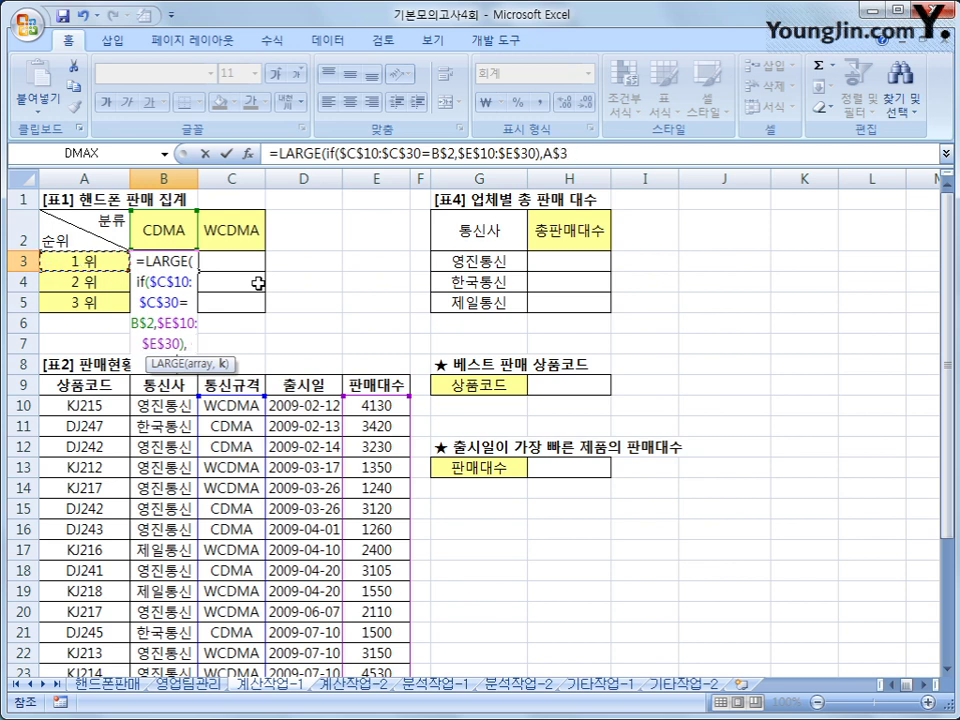
{"action": "key", "text": "F4"}
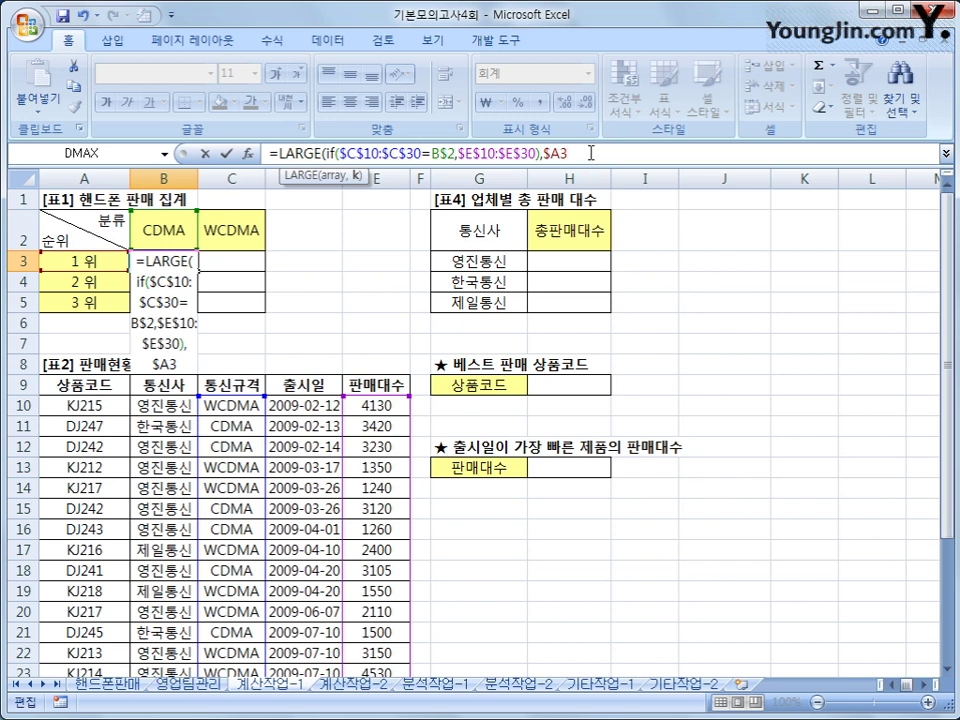
{"action": "type", "text": ")"}
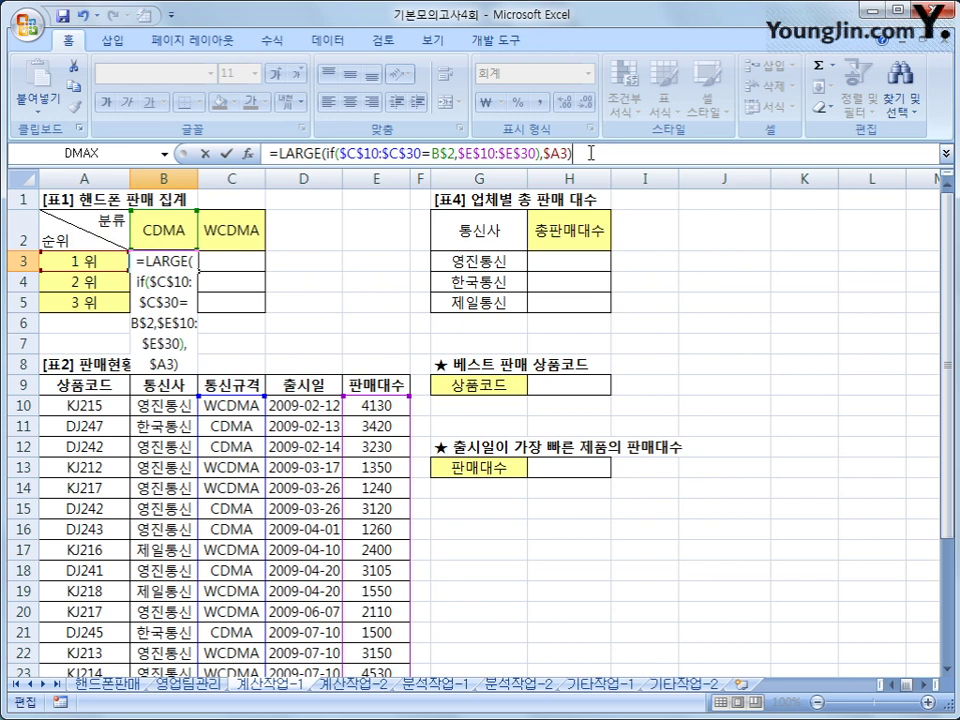
{"action": "key", "text": "ctrl+shift+Return"}
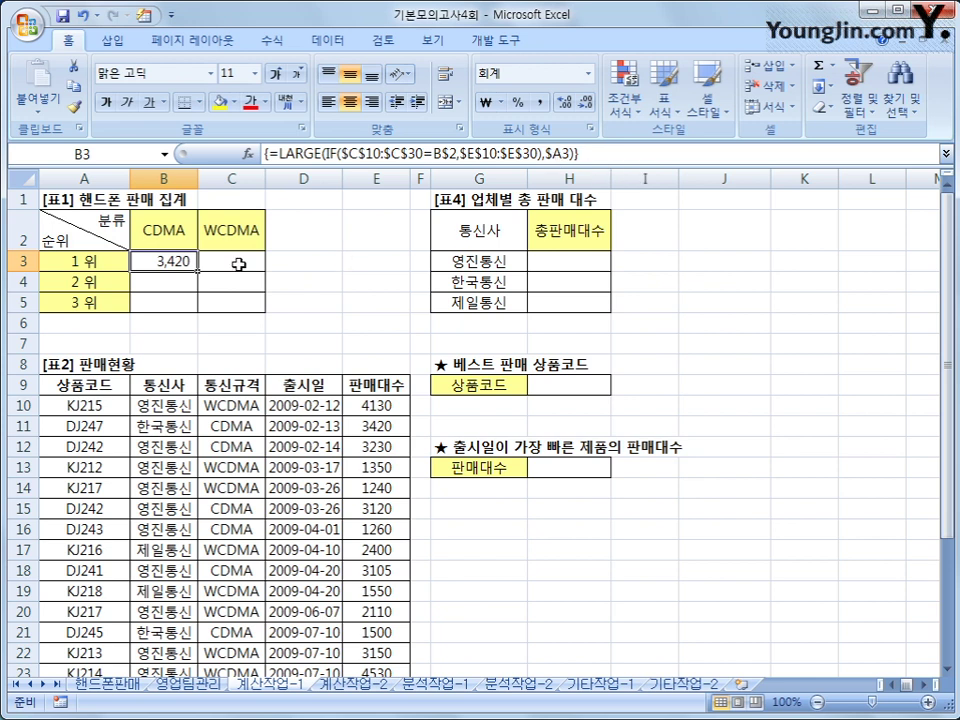
Step: Fill the B3 array formula across B3:C5 and check the copied formulas in the CDMA column
{"action": "left_click_drag", "start_coordinate": [198, 270], "coordinate": [251, 315]}
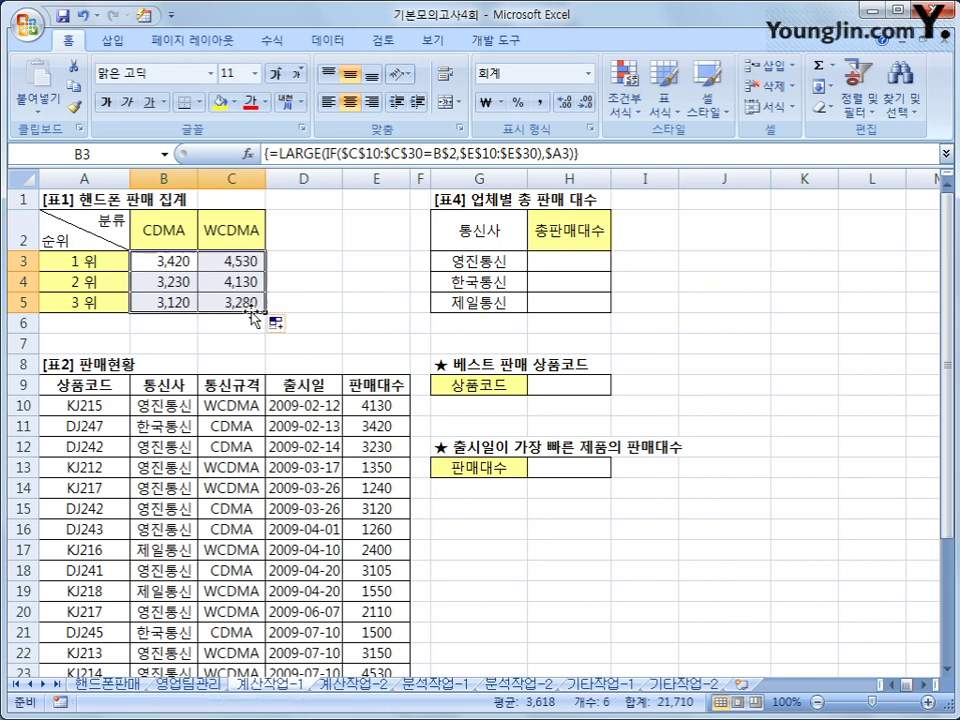
{"action": "left_click", "coordinate": [170, 262]}
{"action": "left_click", "coordinate": [169, 283]}
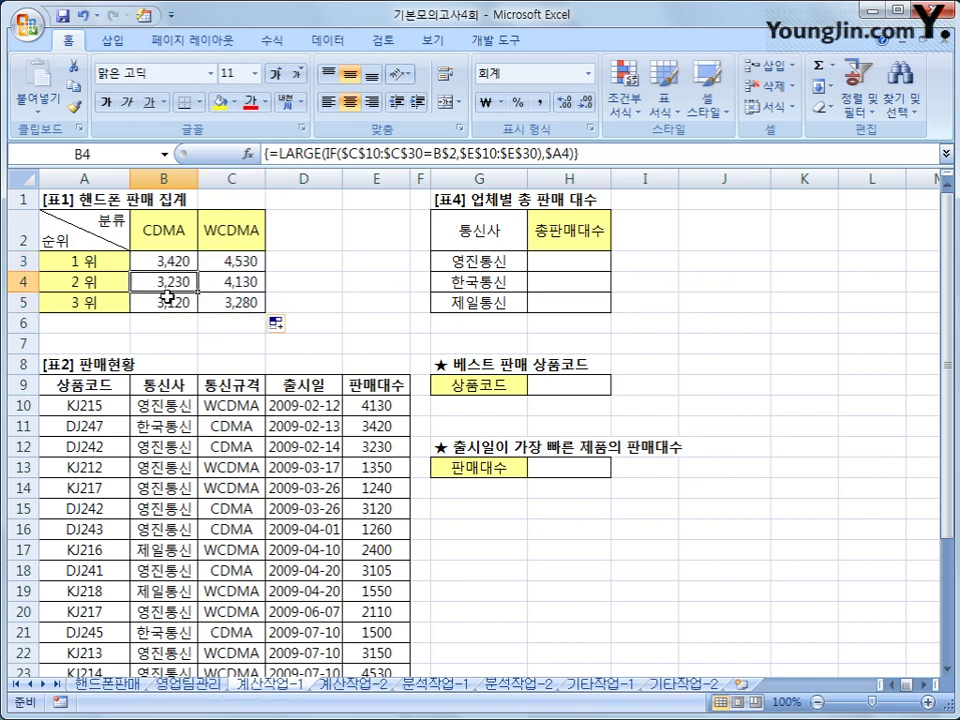
{"action": "left_click", "coordinate": [170, 297]}
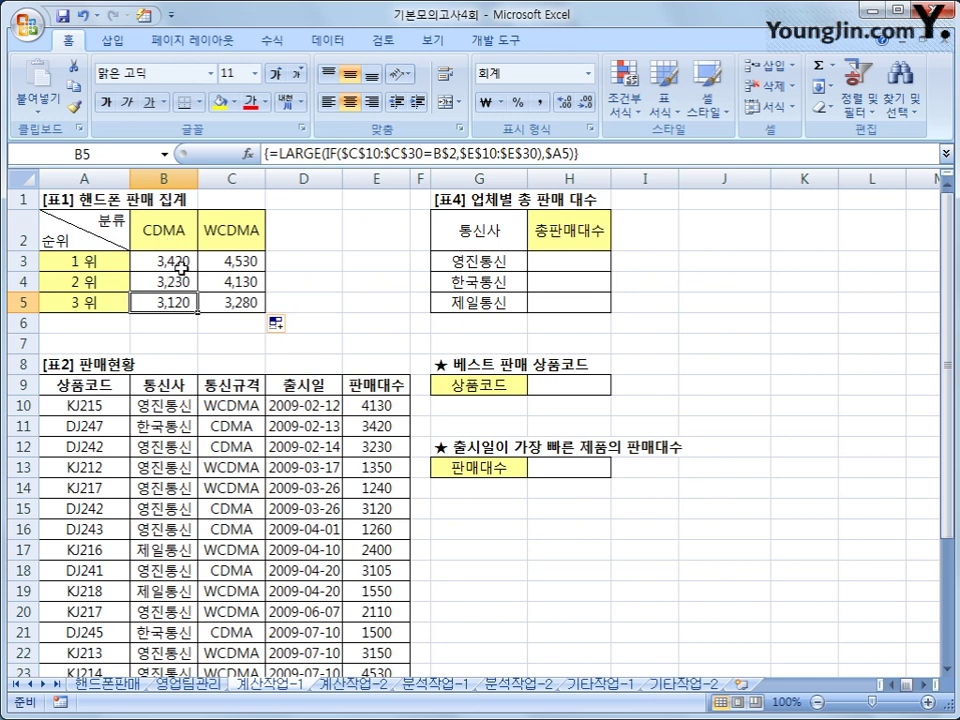
Step: Check the copied array formulas in B3:C5 against the 판매현황 data
{"action": "left_click", "coordinate": [176, 261]}
{"action": "left_click", "coordinate": [174, 283]}
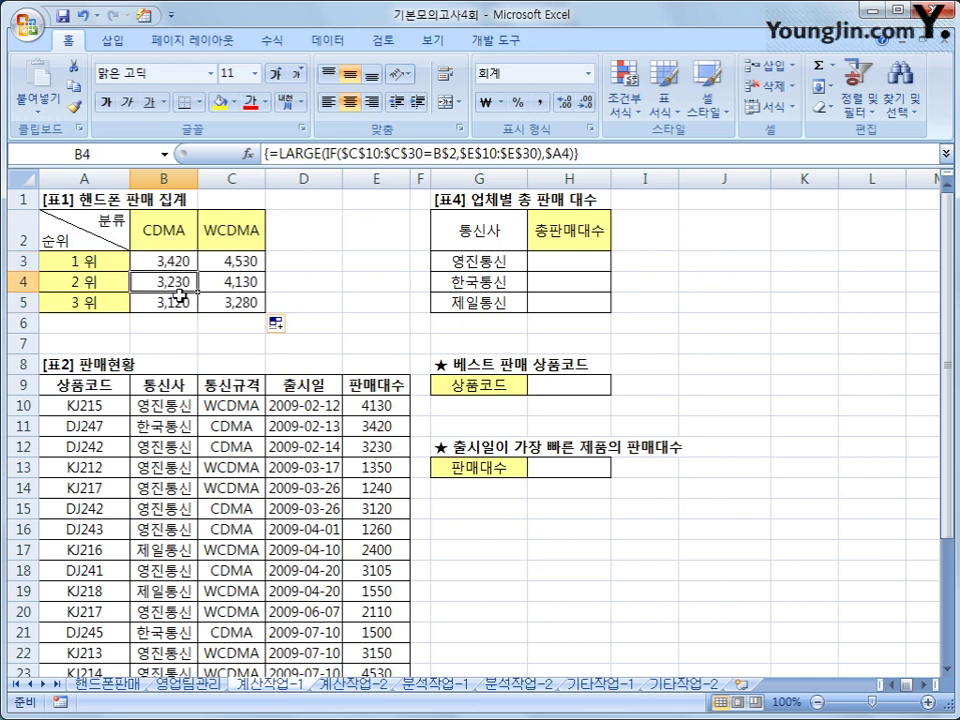
{"action": "left_click", "coordinate": [180, 300]}
{"action": "left_click", "coordinate": [252, 262]}
{"action": "left_click", "coordinate": [251, 280]}
{"action": "left_click", "coordinate": [244, 304]}
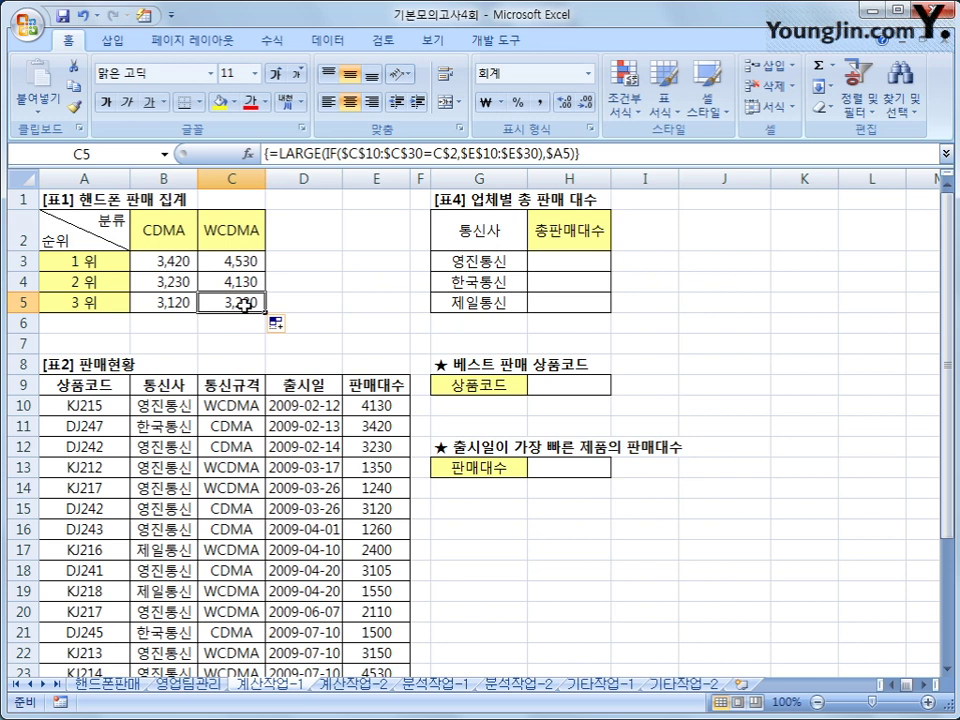
{"action": "left_click_drag", "start_coordinate": [90, 385], "coordinate": [384, 541]}
{"action": "left_click", "coordinate": [375, 531]}
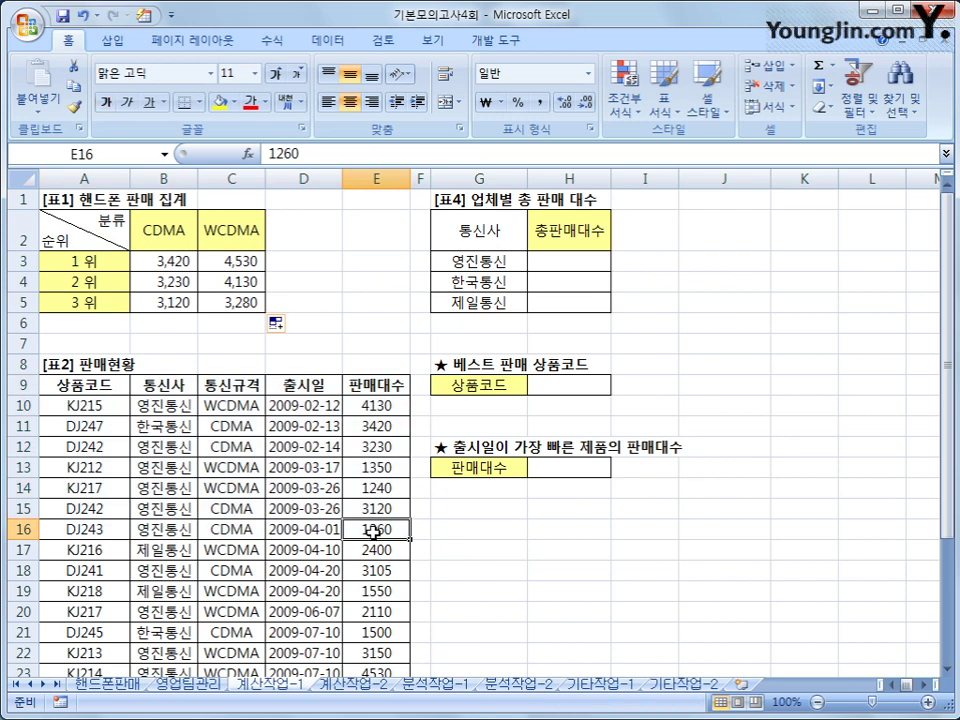
Step: Start a SUM formula in H3 for 영진통신's 총판매대수, opening a bracketed condition with the absolute 통신사 range $B$10:$B$30
{"action": "left_click", "coordinate": [562, 259]}
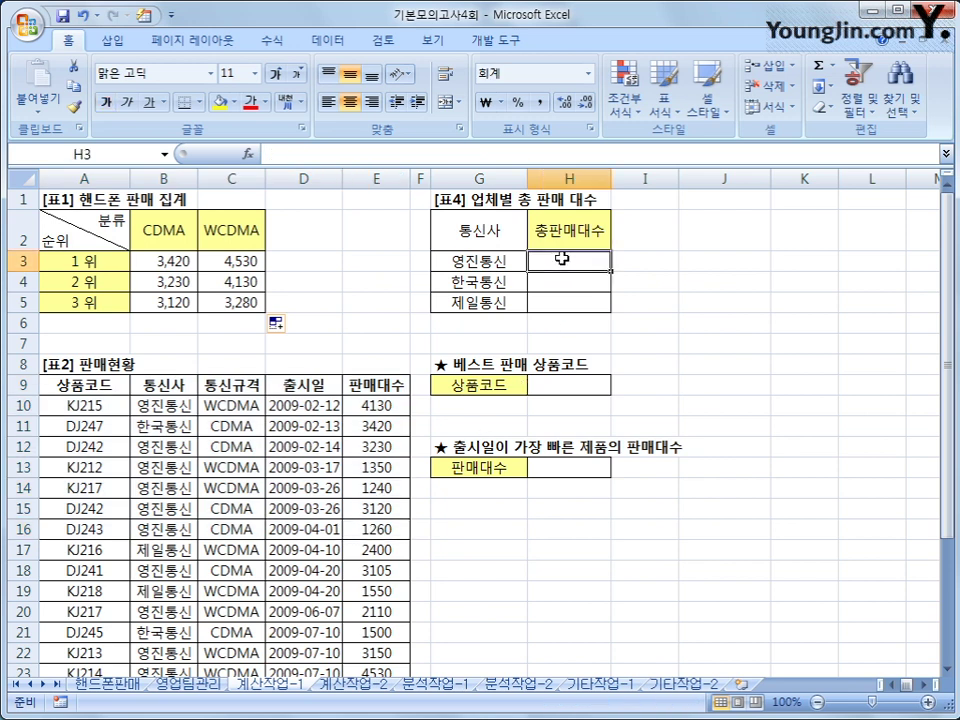
{"action": "mouse_move", "coordinate": [562, 255]}
{"action": "left_mouse_down"}
{"action": "mouse_move", "coordinate": [558, 298]}
{"action": "mouse_move", "coordinate": [561, 257]}
{"action": "left_mouse_up"}
{"action": "left_click", "coordinate": [375, 403]}
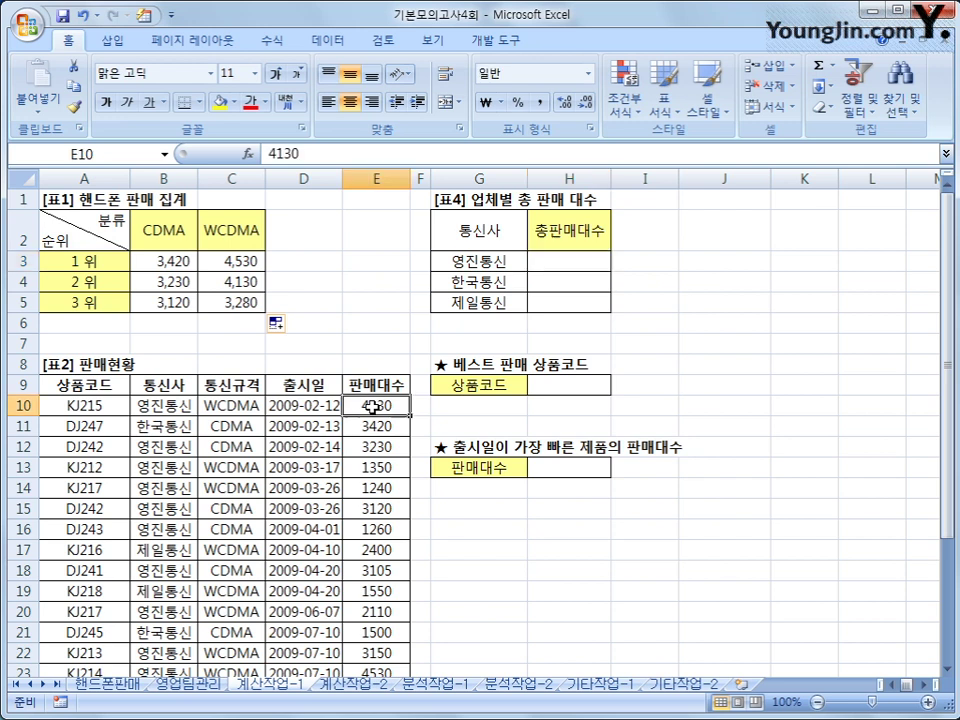
{"action": "left_click", "coordinate": [585, 260]}
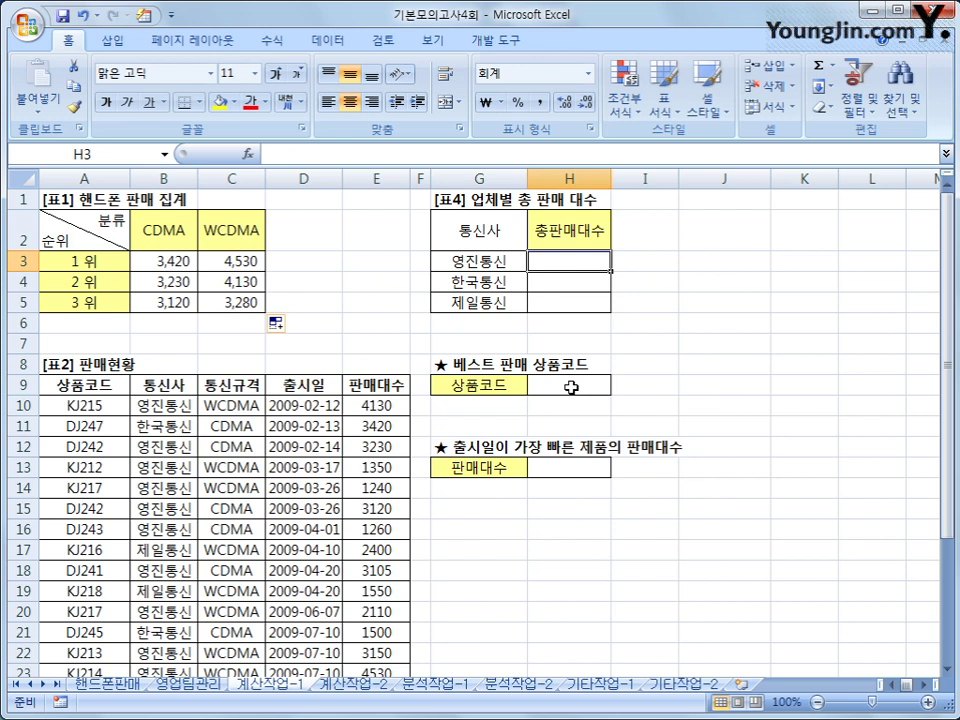
{"action": "type", "text": "="}
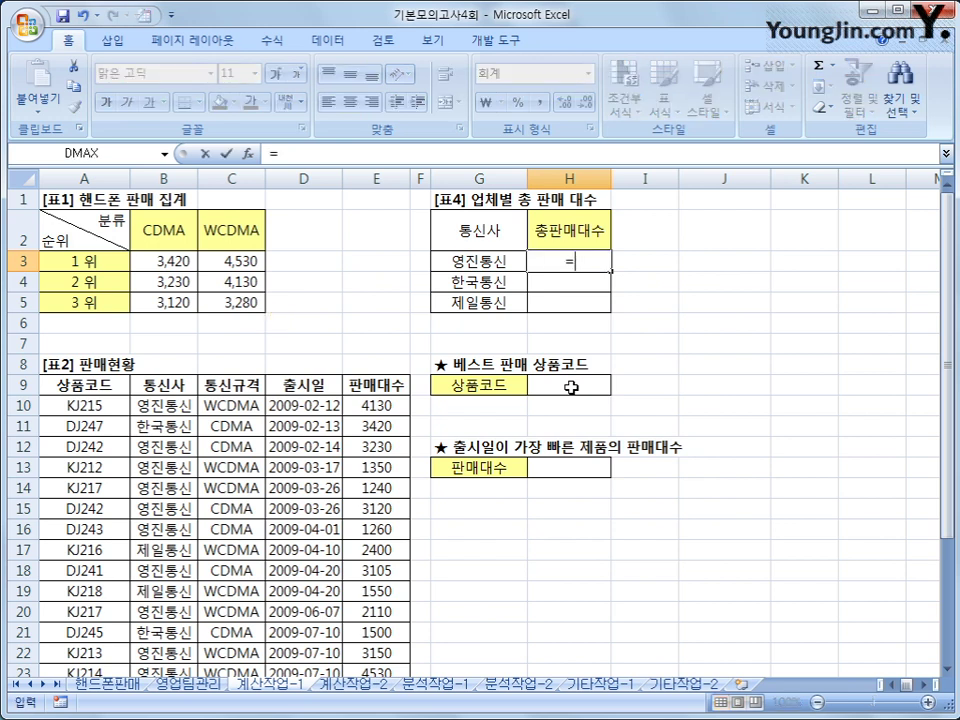
{"action": "type", "text": "sum("}
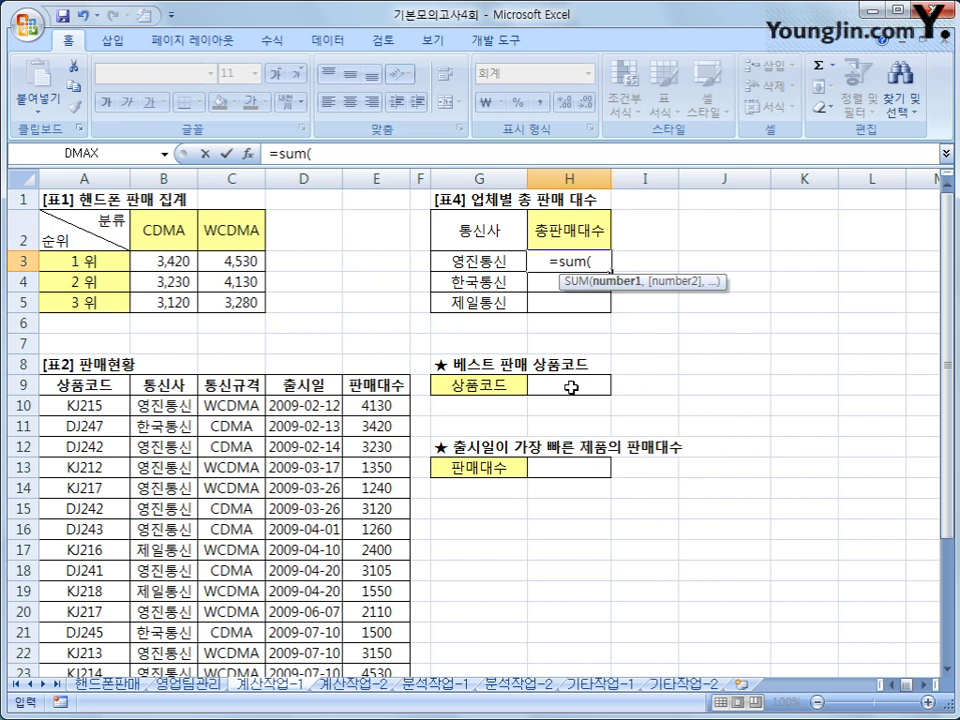
{"action": "type", "text": "("}
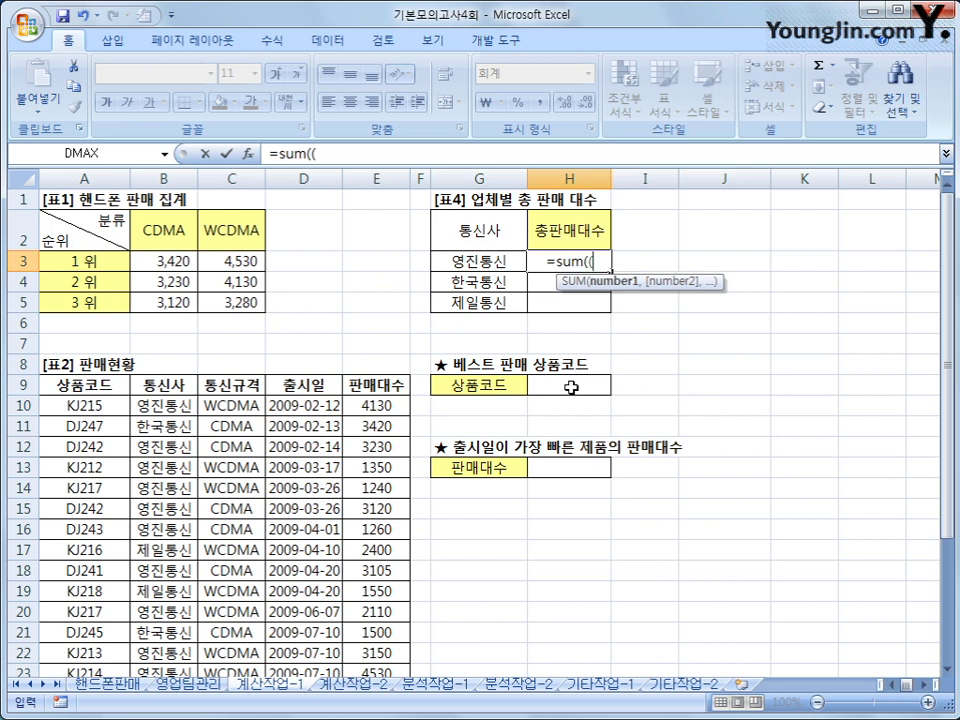
{"action": "left_click_drag", "start_coordinate": [180, 405], "coordinate": [168, 703]}
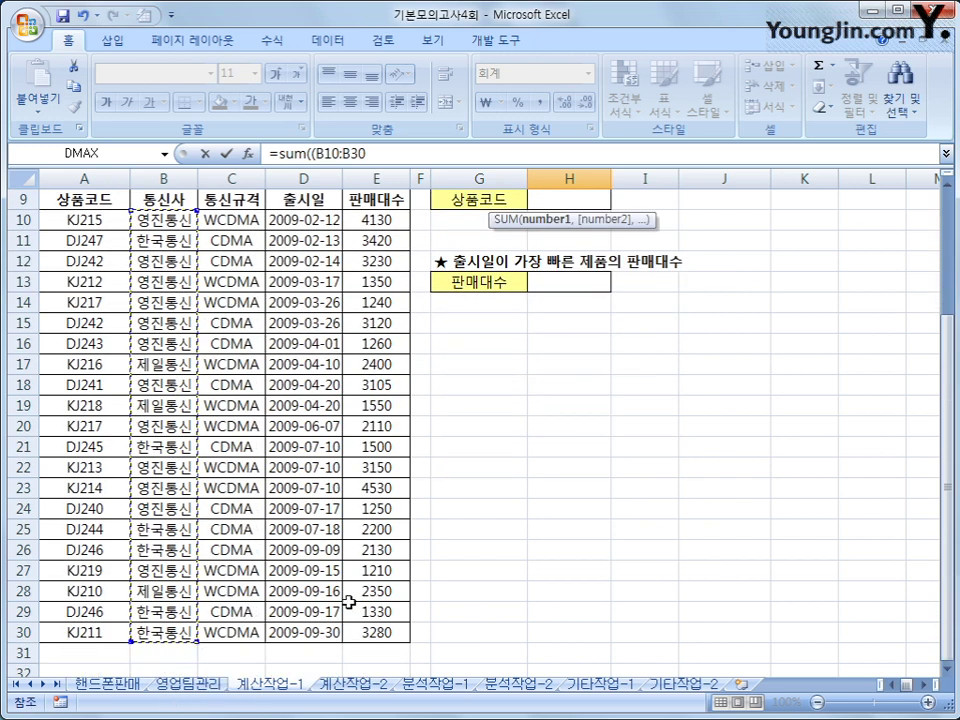
{"action": "scroll", "coordinate": [635, 573], "scroll_direction": "up", "scroll_amount": 2}
{"action": "scroll", "coordinate": [635, 573], "scroll_direction": "up", "scroll_amount": 1}
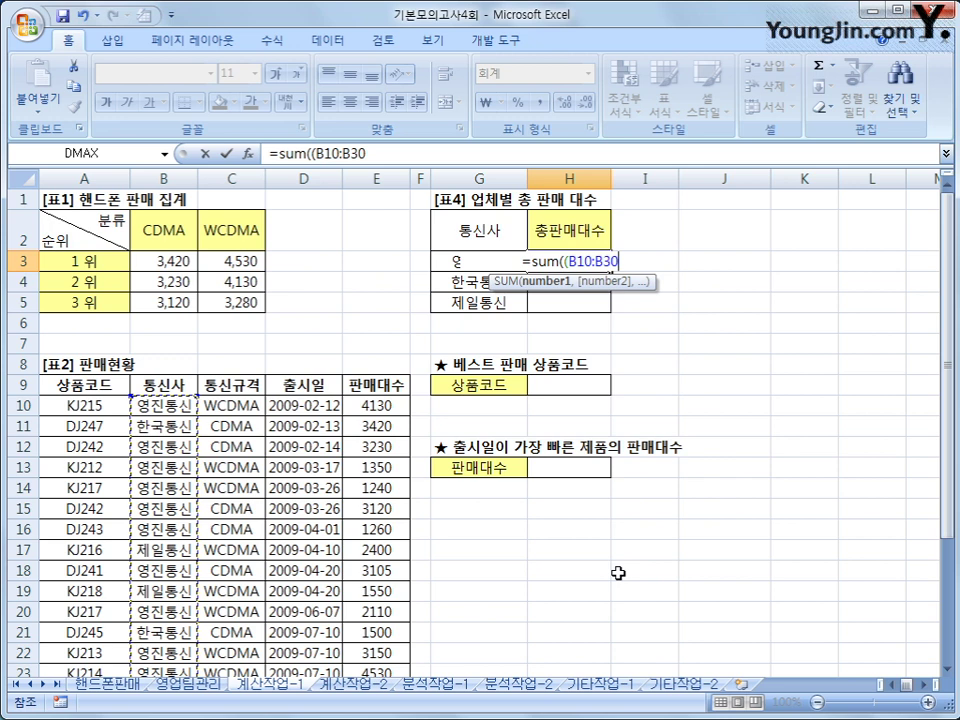
{"action": "key", "text": "F4"}
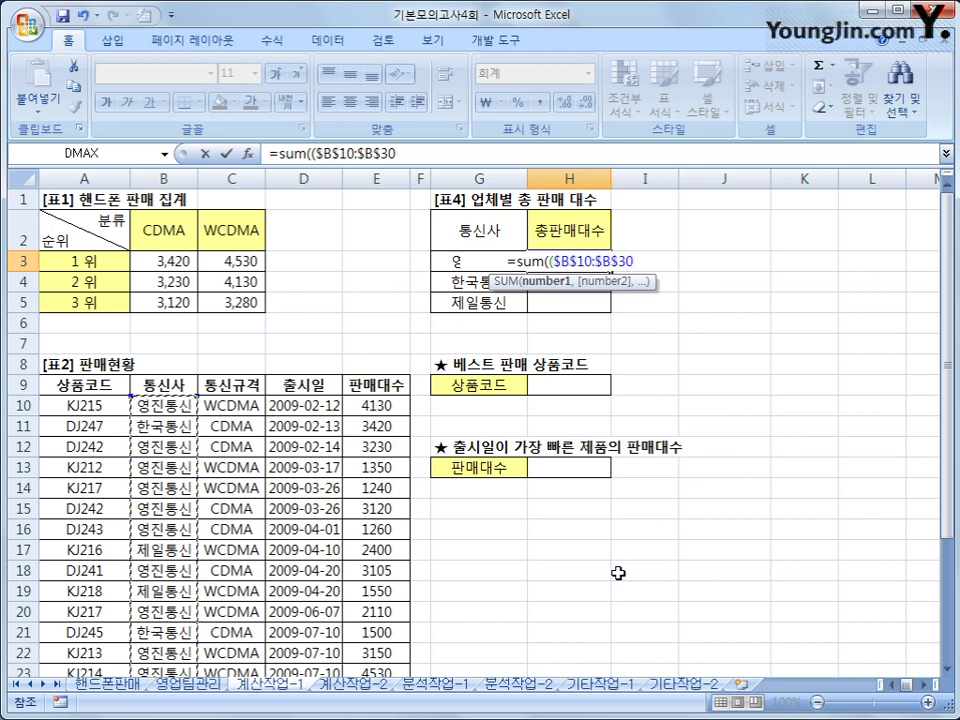
Step: Compare the 통신사 range with the carrier name in G3 and close the condition's bracket
{"action": "type", "text": "="}
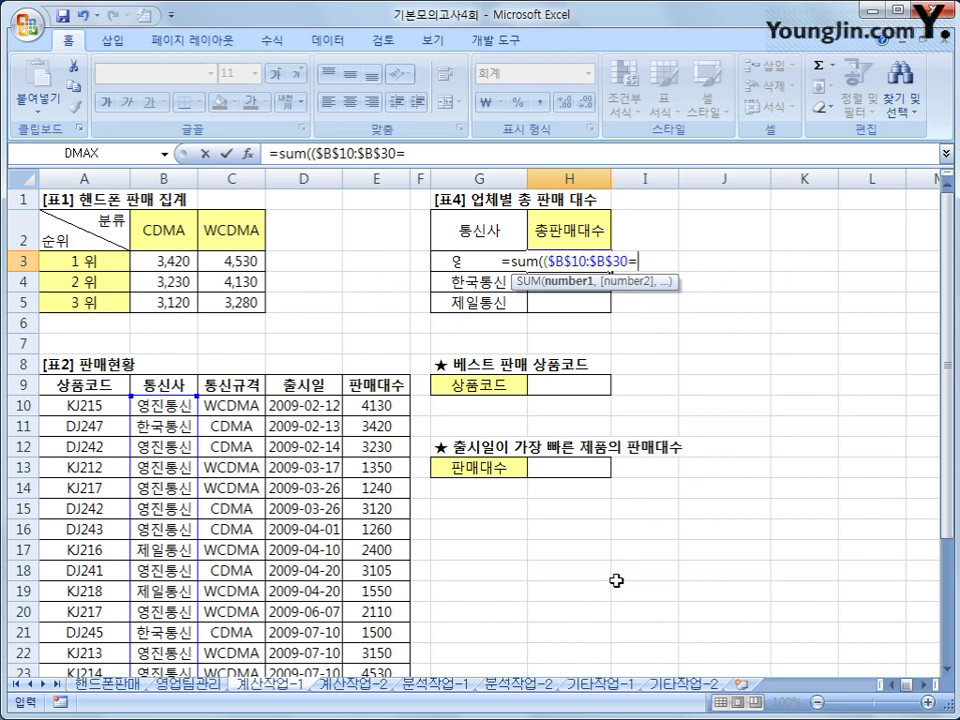
{"action": "key", "text": "Left"}
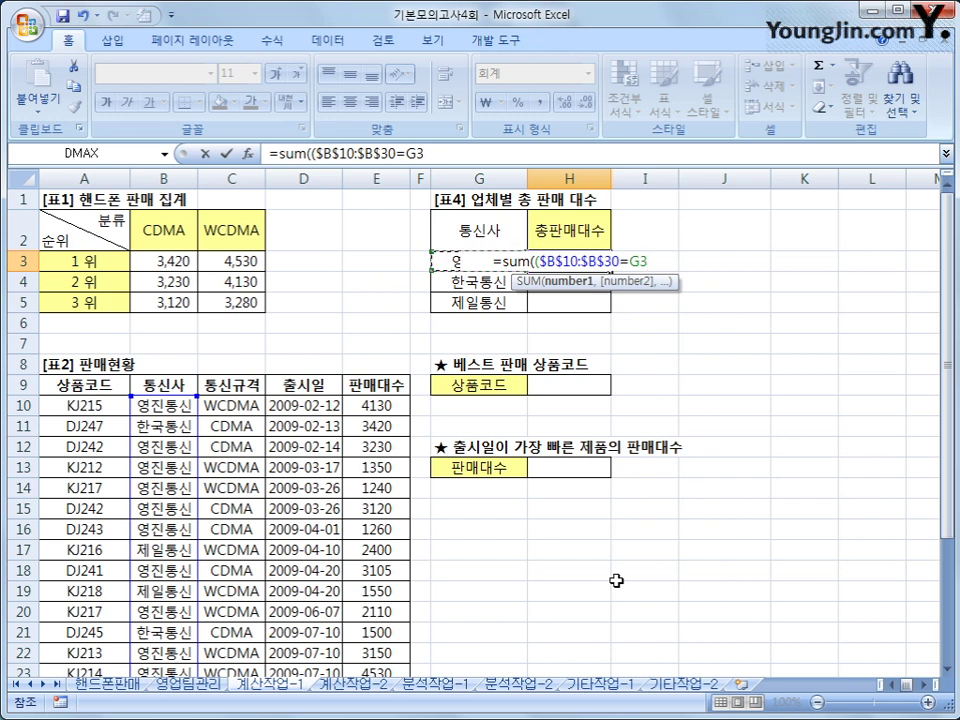
{"action": "type", "text": ")"}
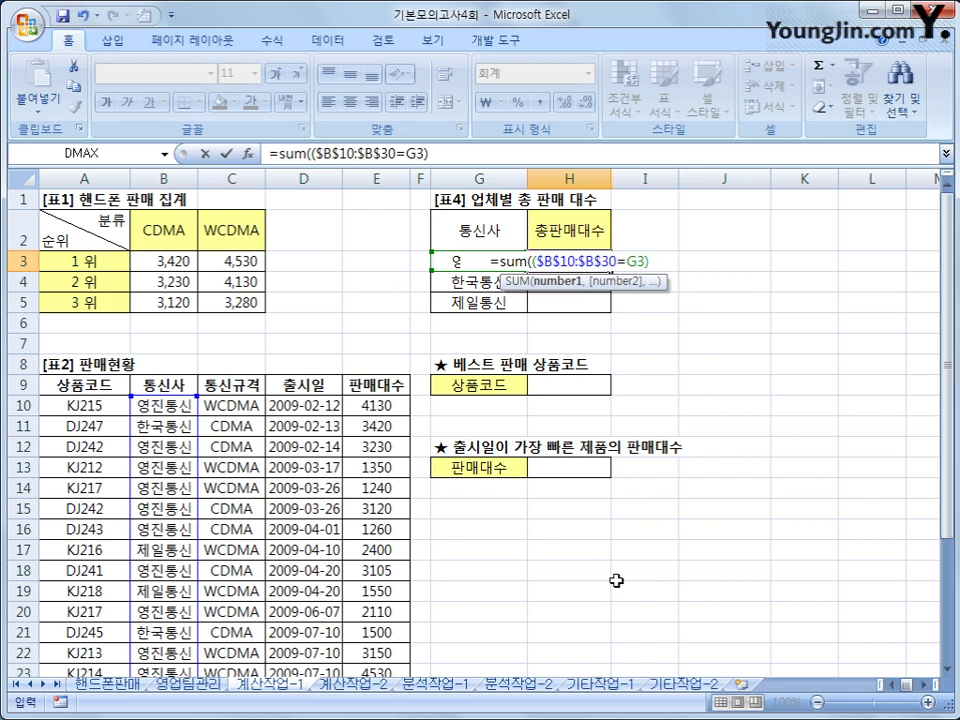
Step: Multiply the condition by the absolute 판매대수 range $E$10:$E$30 and close the SUM function
{"action": "type", "text": "*"}
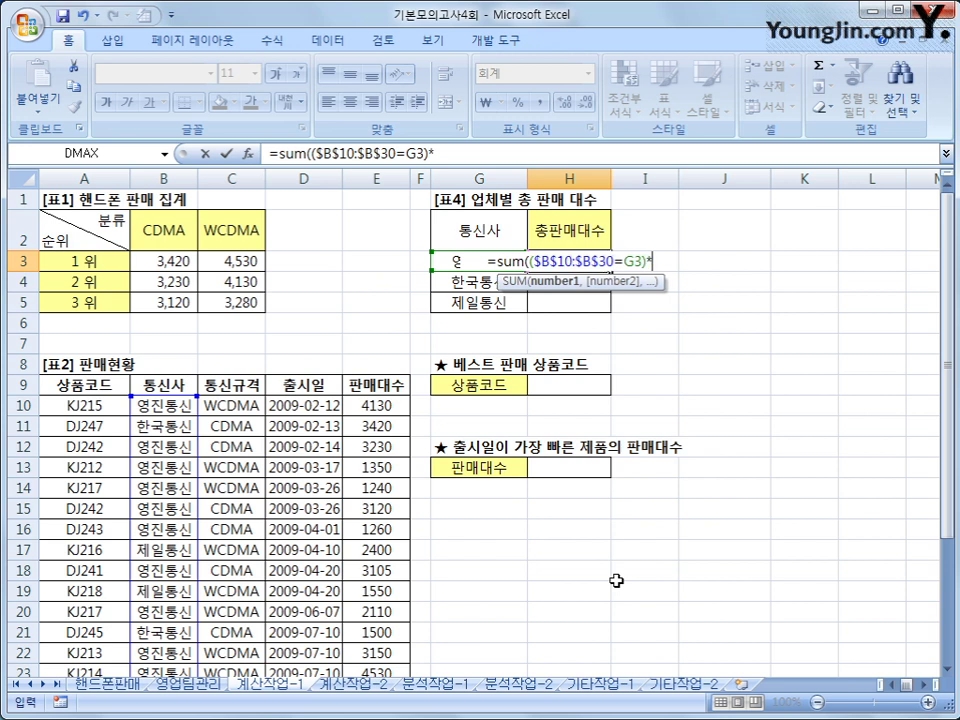
{"action": "left_click", "coordinate": [375, 412]}
{"action": "left_click_drag", "start_coordinate": [375, 418], "coordinate": [382, 664]}
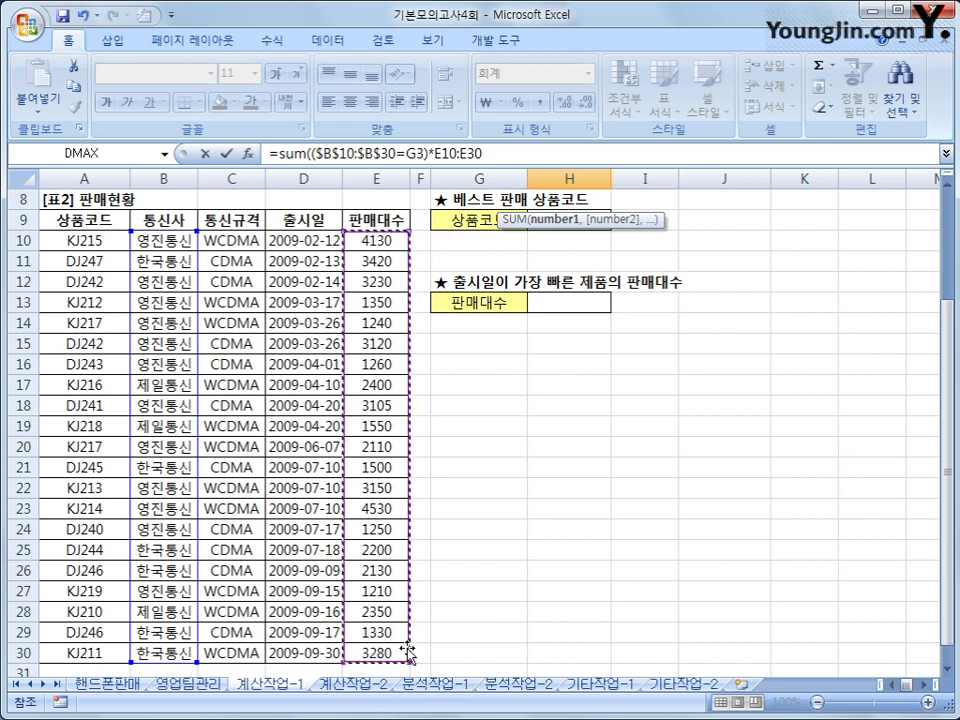
{"action": "key", "text": "F4"}
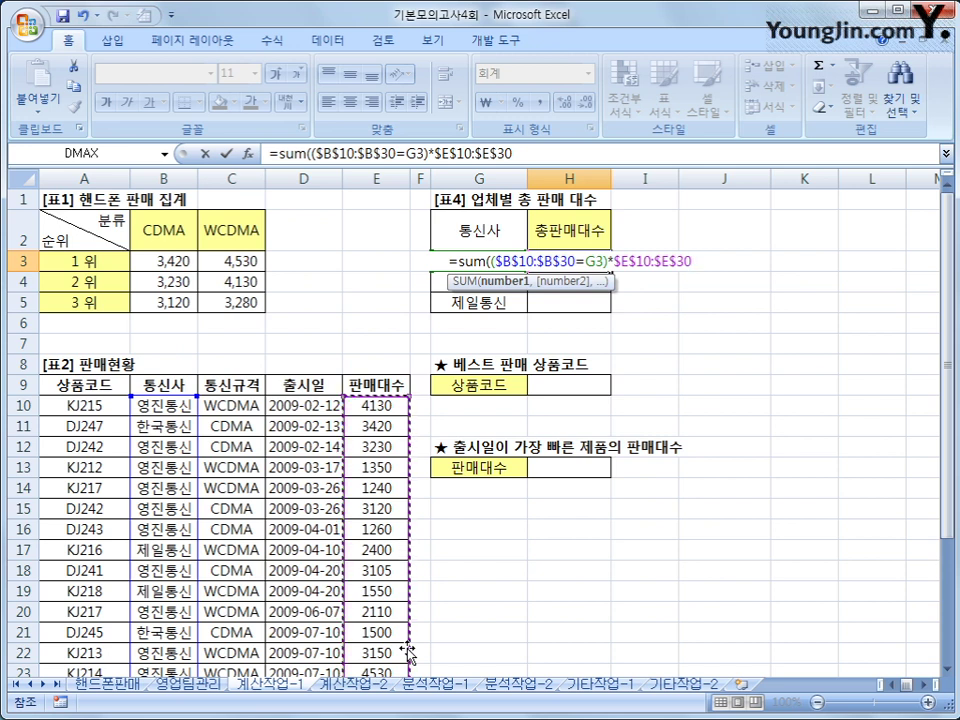
{"action": "type", "text": ")"}
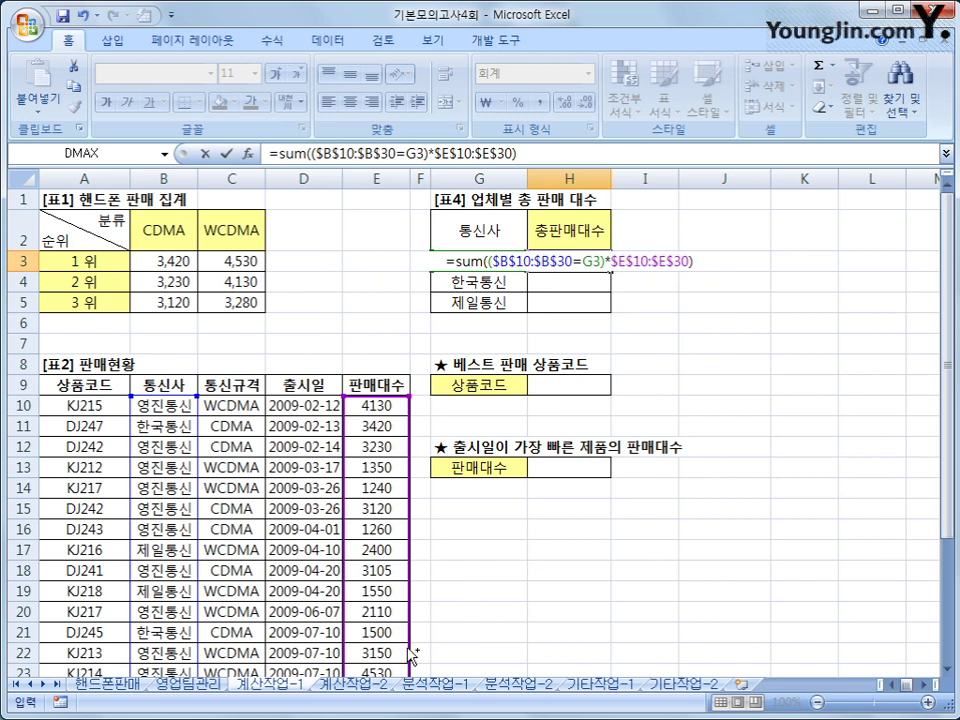
Step: Enter the SUM in H3 as an array formula and fill it down to H5
{"action": "key", "text": "ctrl+shift+Return"}
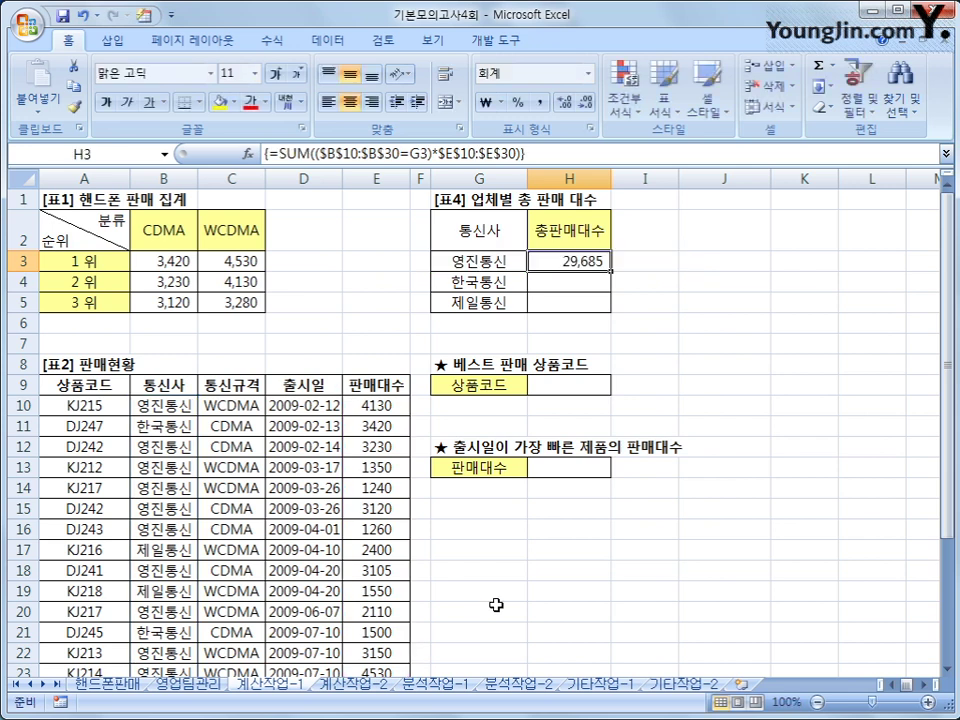
{"action": "left_click_drag", "start_coordinate": [609, 271], "coordinate": [600, 303]}
{"action": "left_click", "coordinate": [600, 303]}
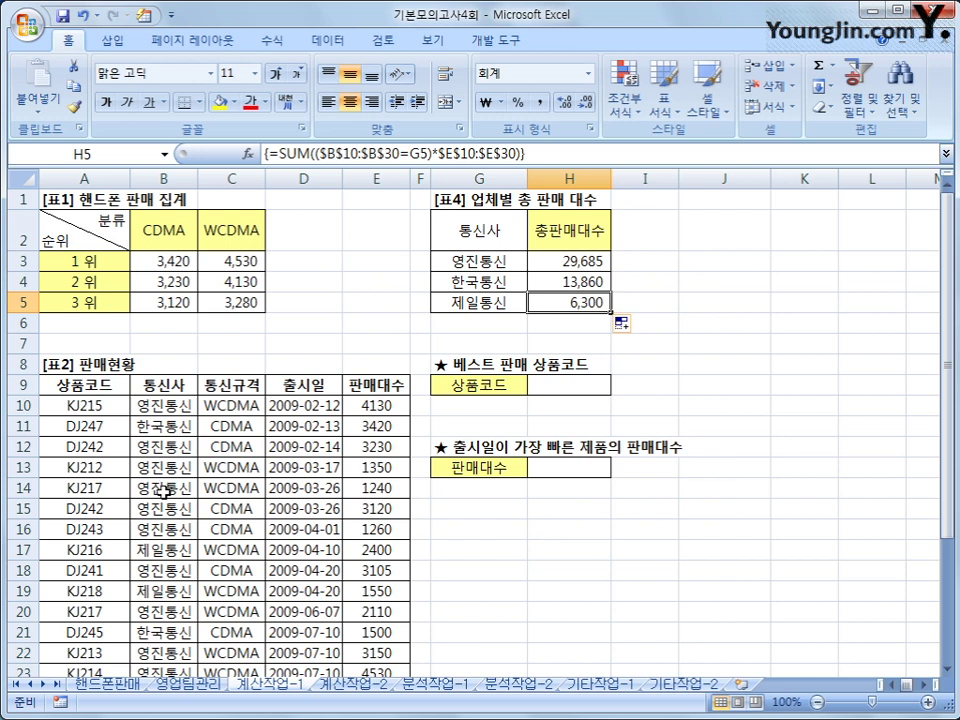
Step: Examine the 통신규격, 판매대수 and 상품코드 columns of 판매현황, focusing on the WCDMA rows, for the best-selling product code
{"action": "left_click", "coordinate": [250, 405]}
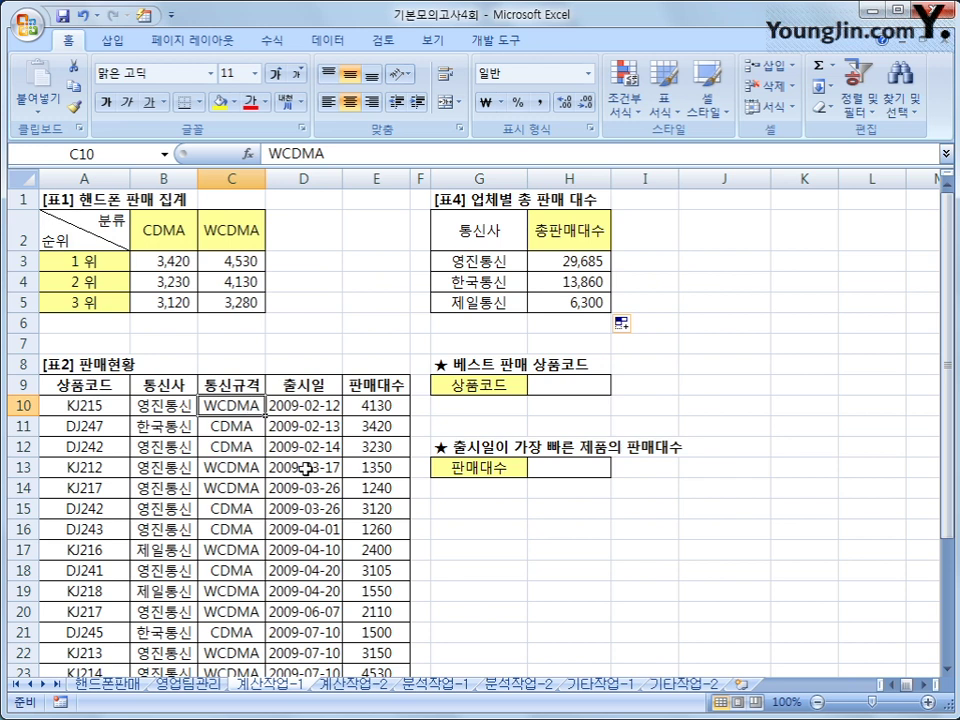
{"action": "left_click", "coordinate": [368, 406]}
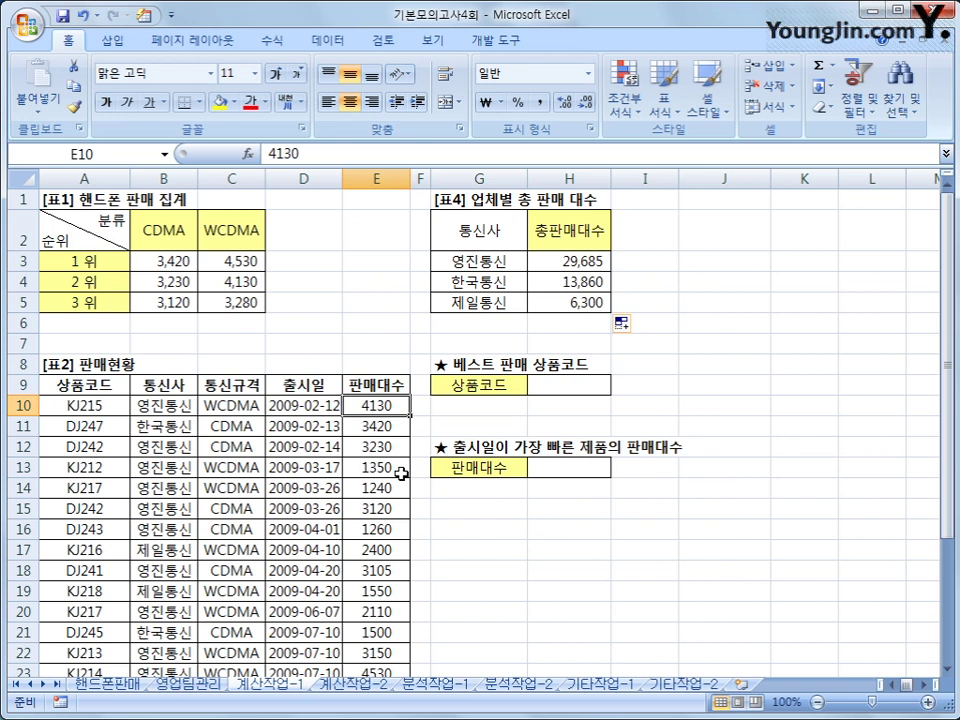
{"action": "left_click", "coordinate": [100, 404]}
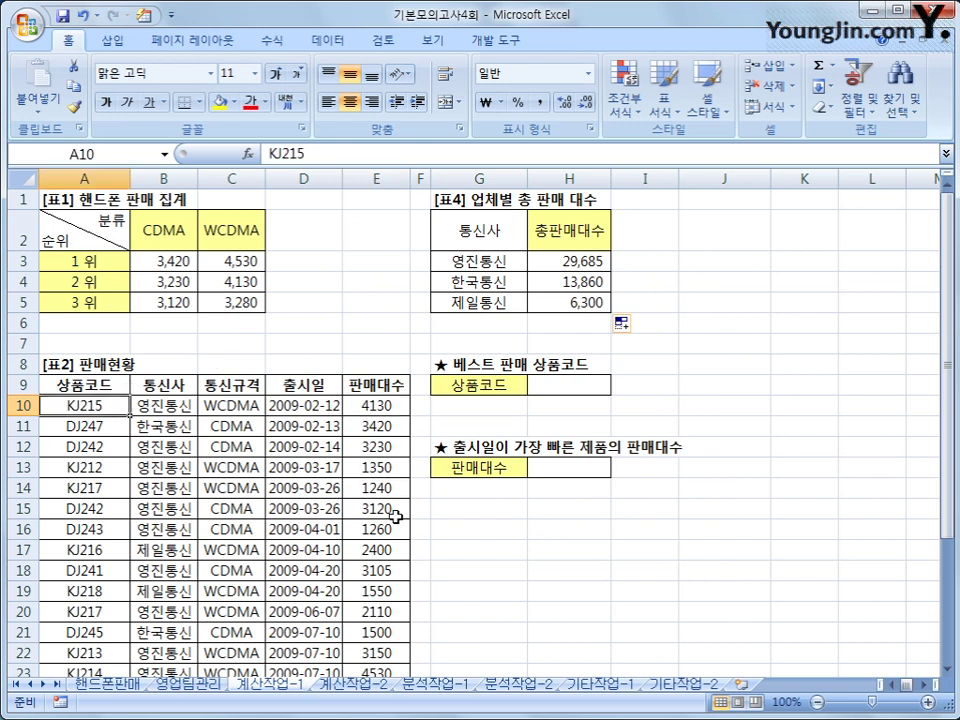
{"action": "left_click", "coordinate": [258, 404]}
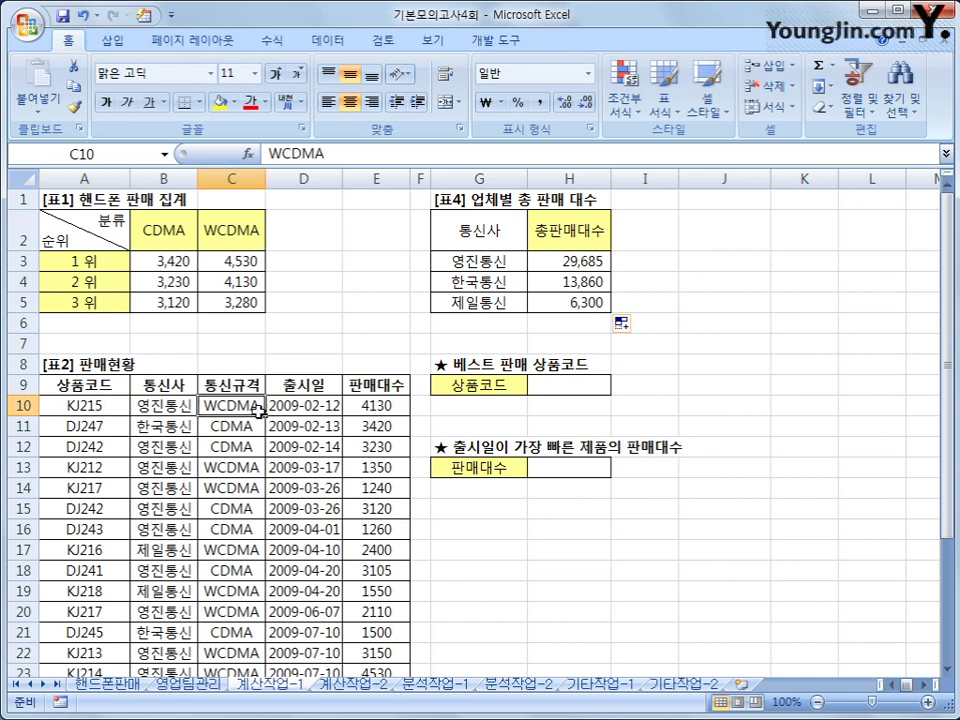
{"action": "left_click", "coordinate": [255, 466]}
{"action": "left_click", "coordinate": [248, 488]}
{"action": "left_click", "coordinate": [243, 549]}
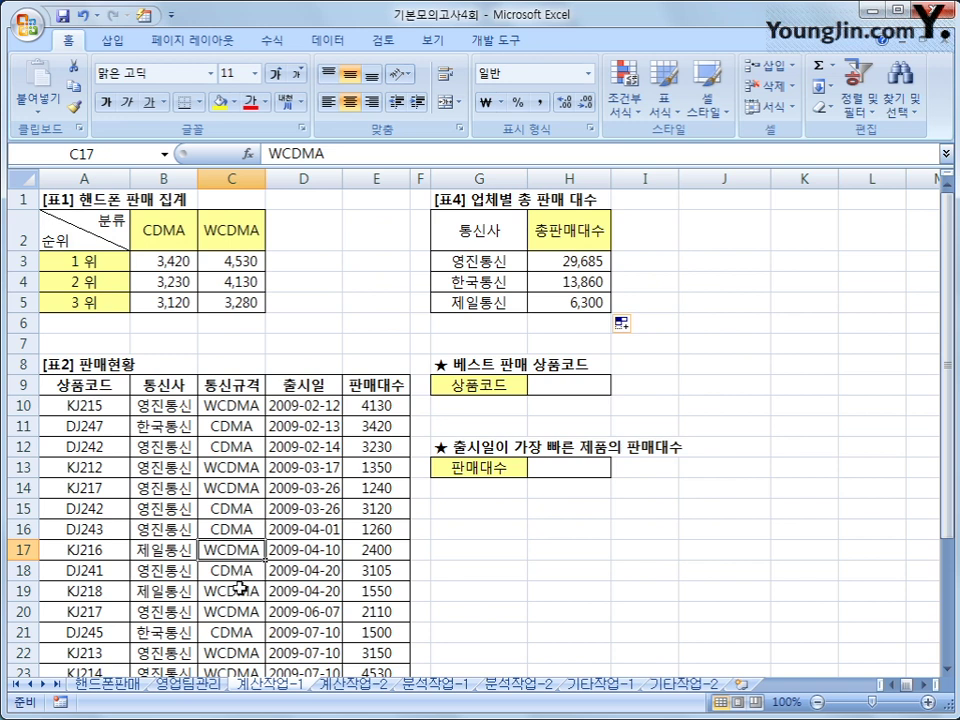
{"action": "left_click", "coordinate": [250, 591]}
{"action": "left_click", "coordinate": [248, 612]}
{"action": "left_click", "coordinate": [369, 588]}
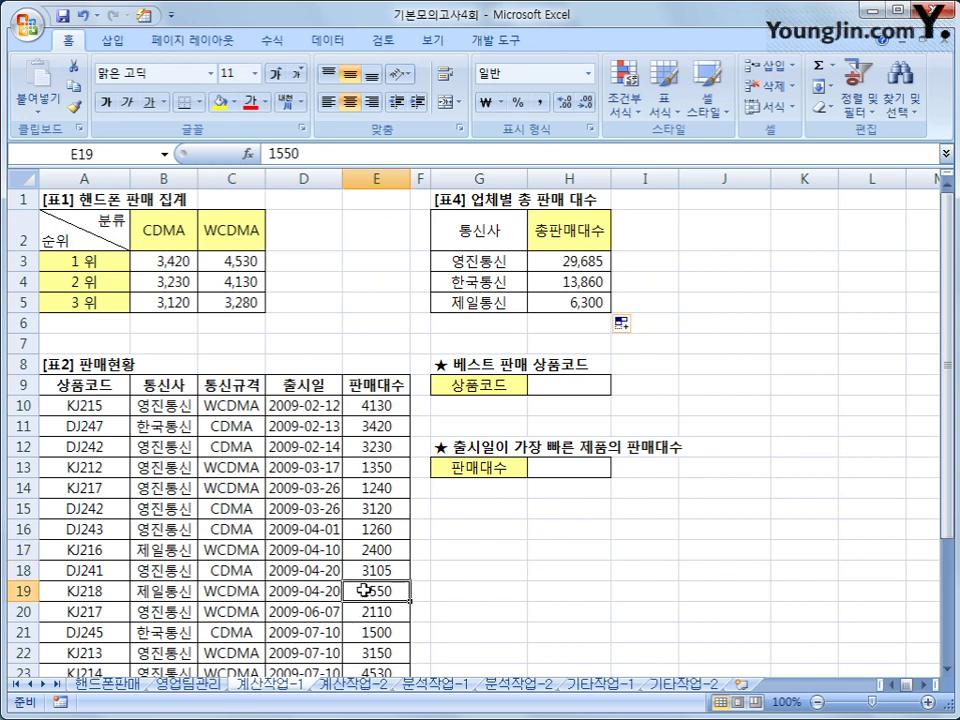
{"action": "left_click", "coordinate": [370, 612]}
{"action": "left_click", "coordinate": [376, 405]}
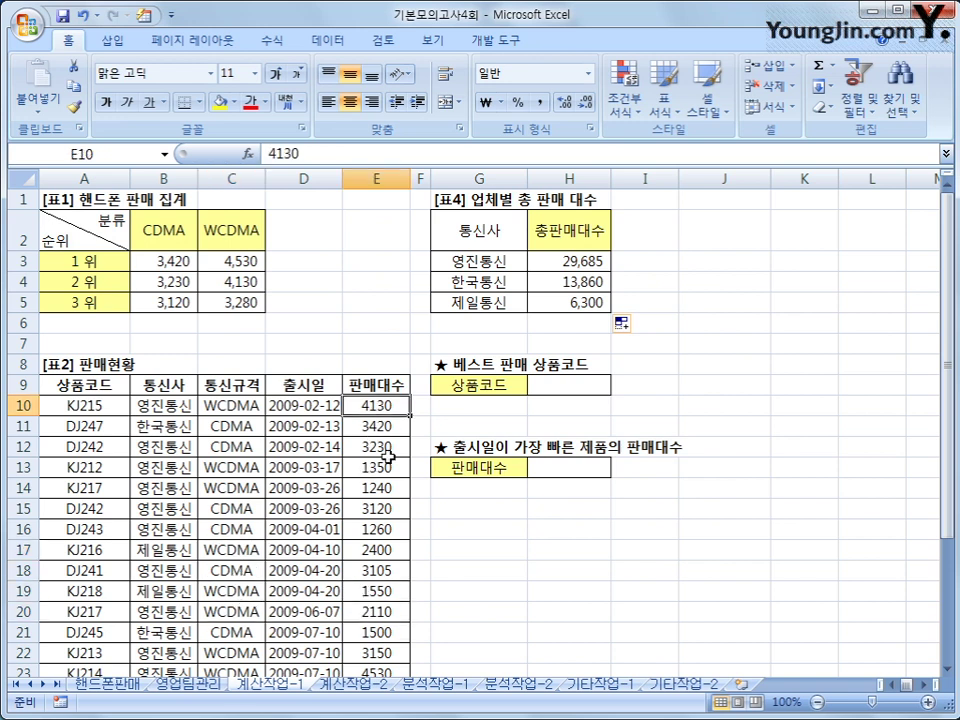
{"action": "scroll", "coordinate": [389, 481], "scroll_direction": "down", "scroll_amount": 2}
{"action": "scroll", "coordinate": [389, 481], "scroll_direction": "down", "scroll_amount": 1}
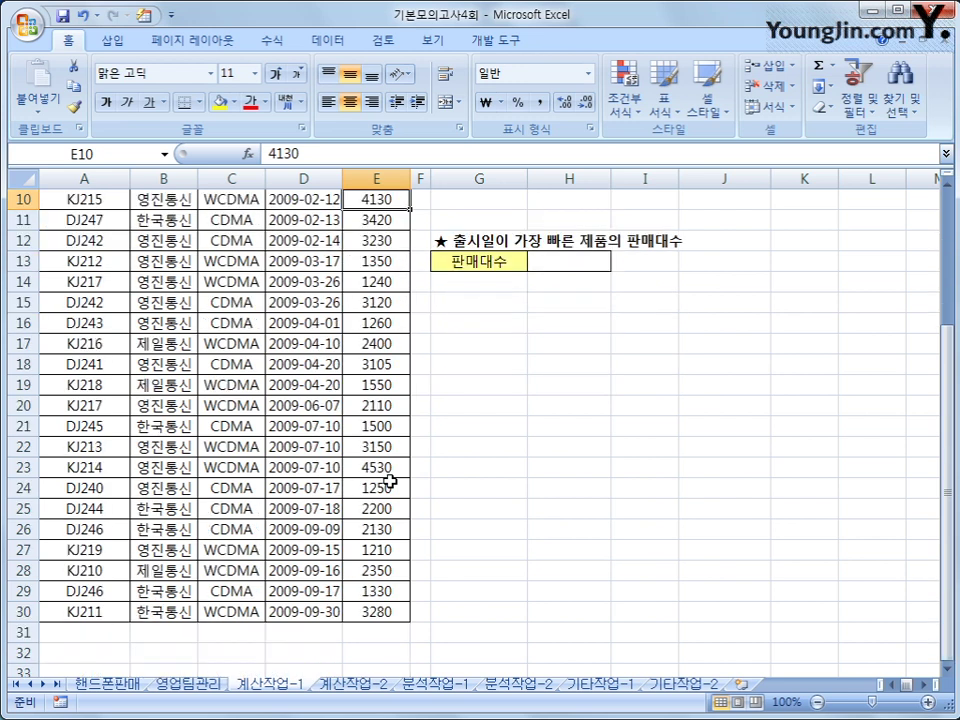
{"action": "scroll", "coordinate": [389, 481], "scroll_direction": "up", "scroll_amount": 2}
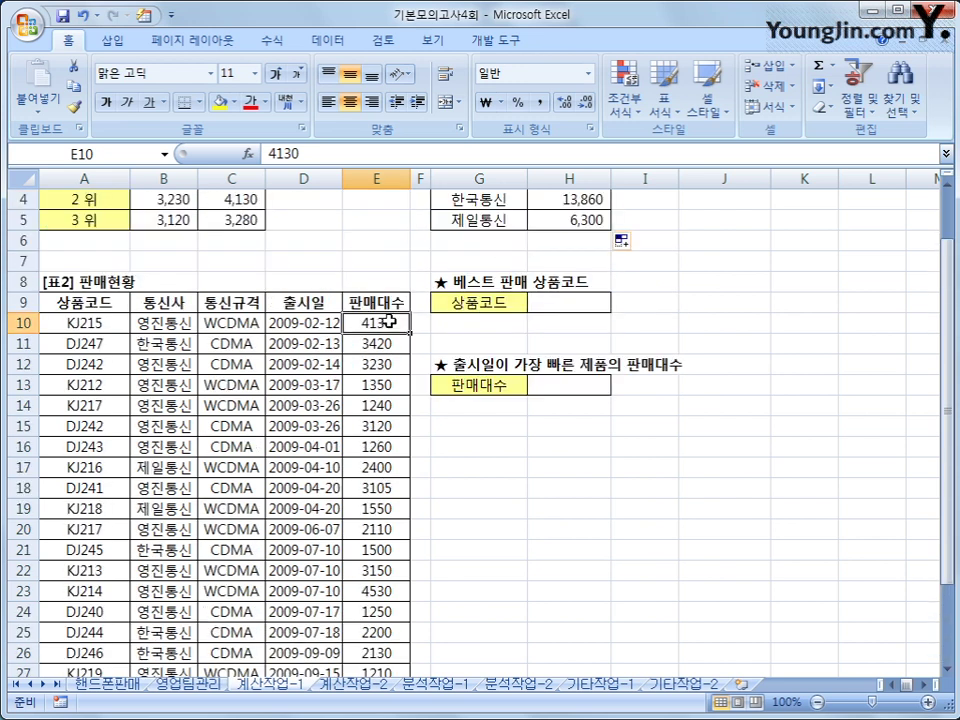
{"action": "left_click", "coordinate": [108, 322]}
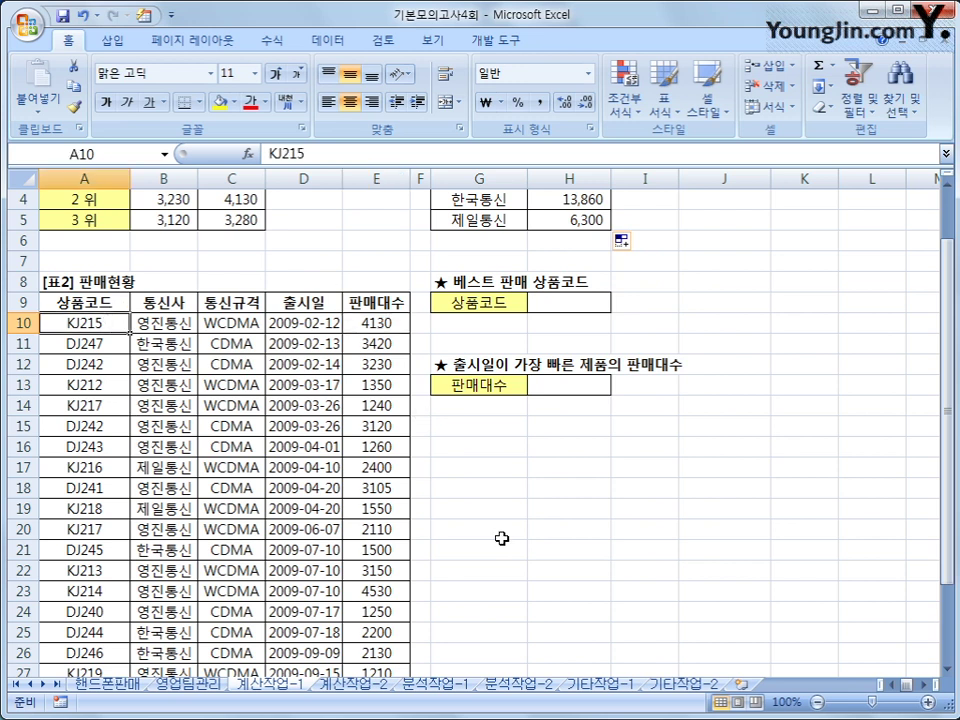
Step: Start an INDEX formula in H9 with the 판매현황 data range A10:E30 as its array
{"action": "left_click", "coordinate": [563, 301]}
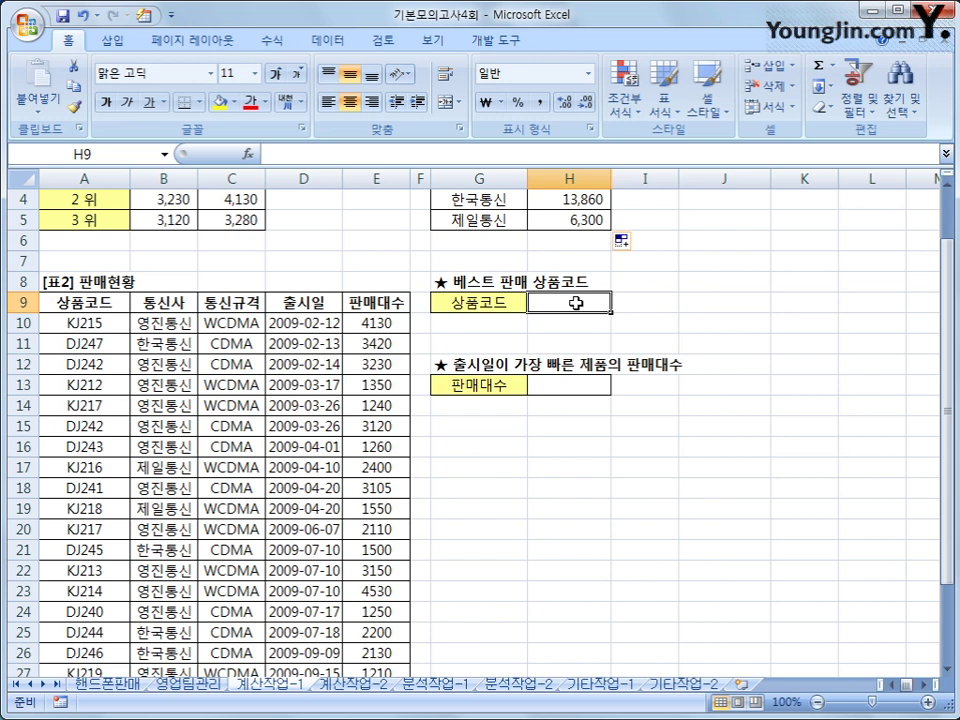
{"action": "type", "text": "="}
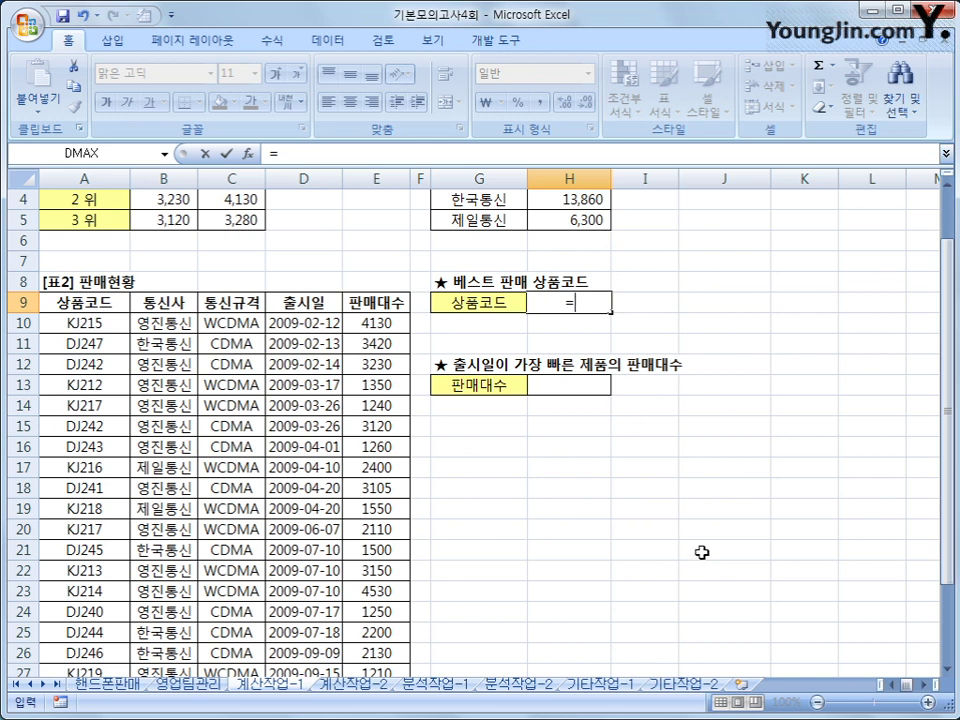
{"action": "type", "text": "index("}
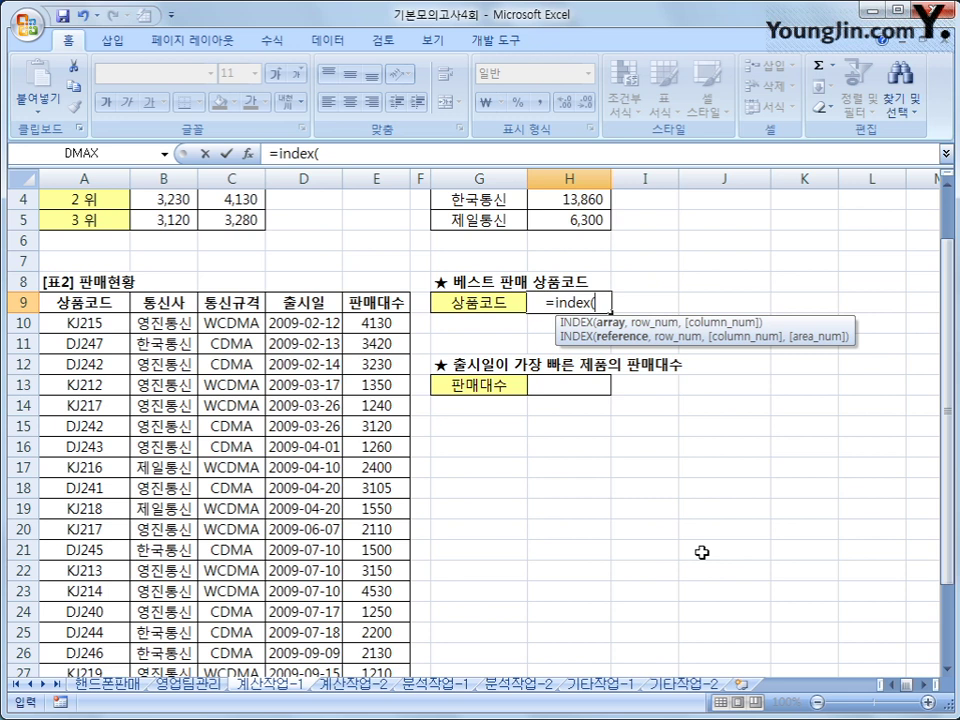
{"action": "left_click", "coordinate": [98, 324]}
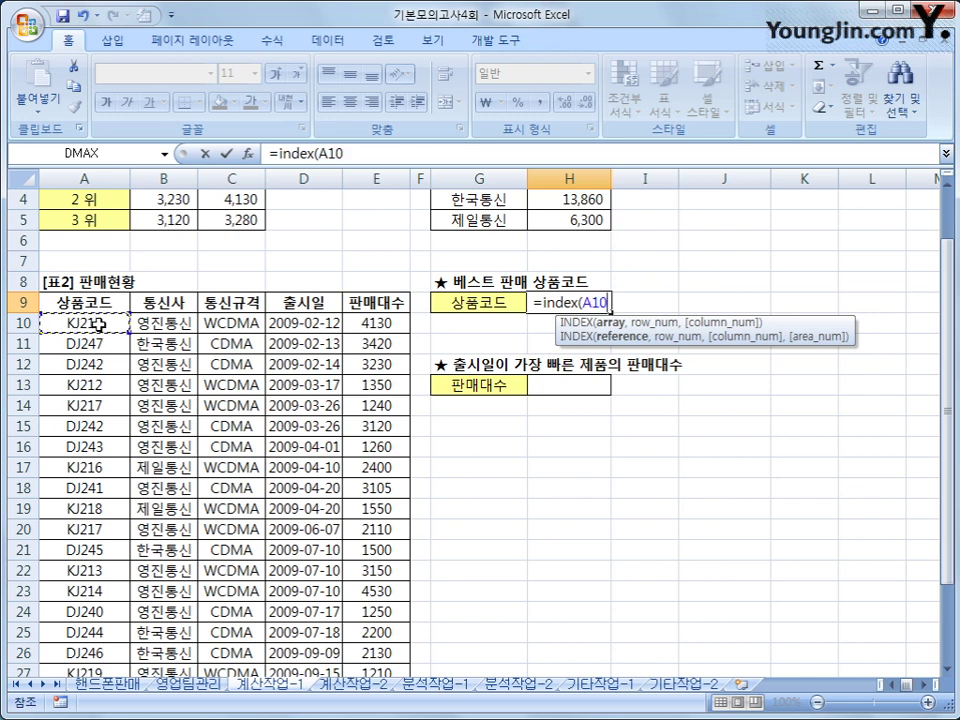
{"action": "left_click_drag", "start_coordinate": [98, 324], "coordinate": [89, 657]}
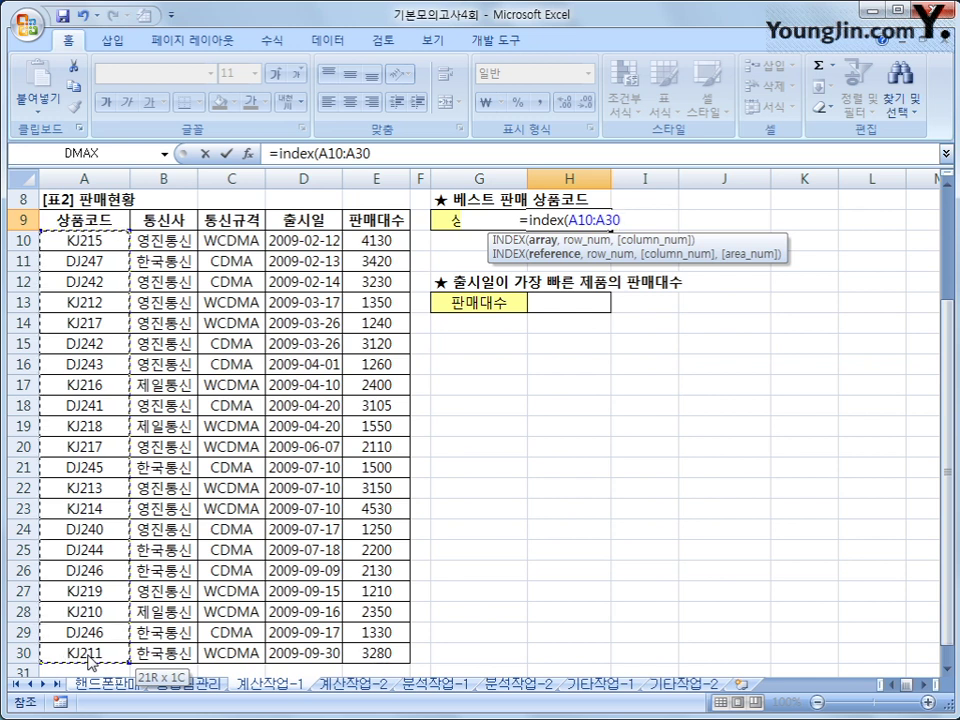
{"action": "left_click_drag", "start_coordinate": [90, 658], "coordinate": [373, 624]}
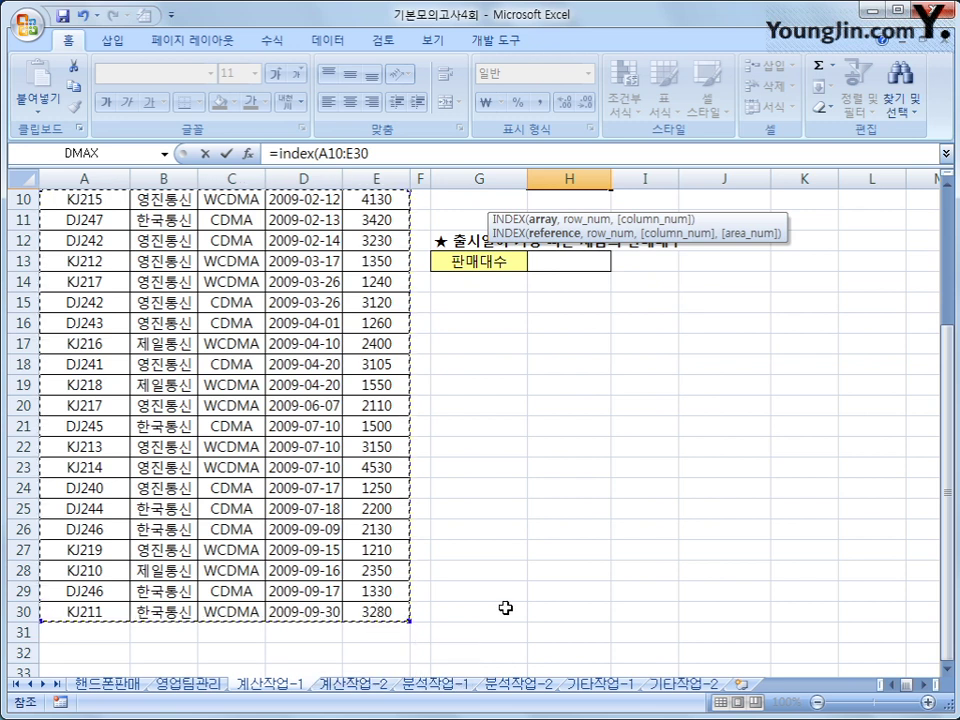
{"action": "scroll", "coordinate": [521, 615], "scroll_direction": "up", "scroll_amount": 1}
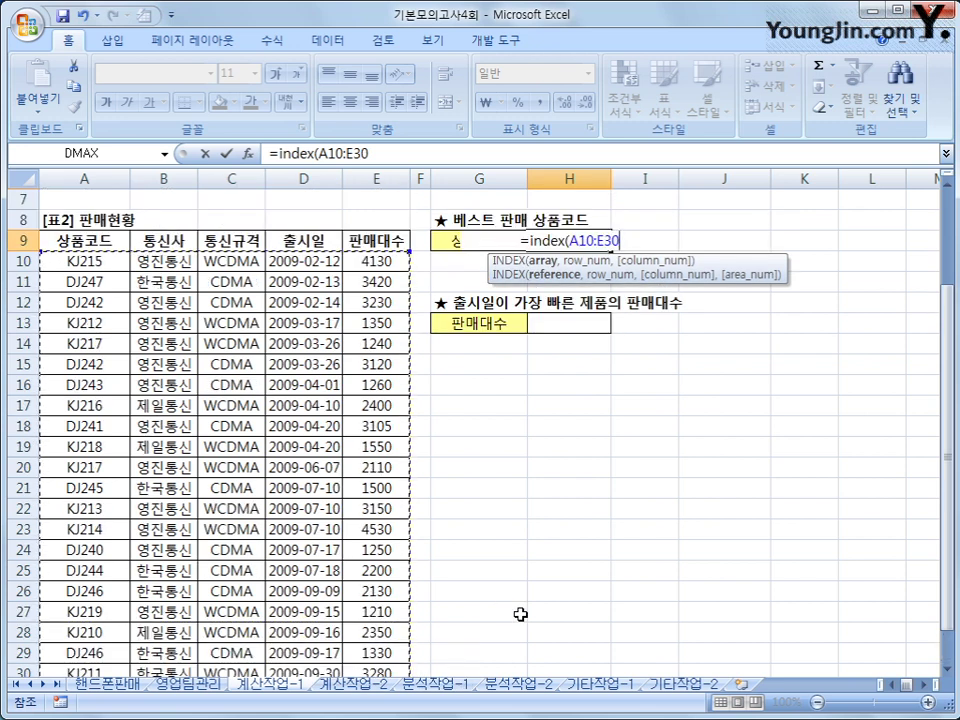
{"action": "left_click", "coordinate": [84, 263]}
{"action": "left_click_drag", "start_coordinate": [106, 277], "coordinate": [66, 662]}
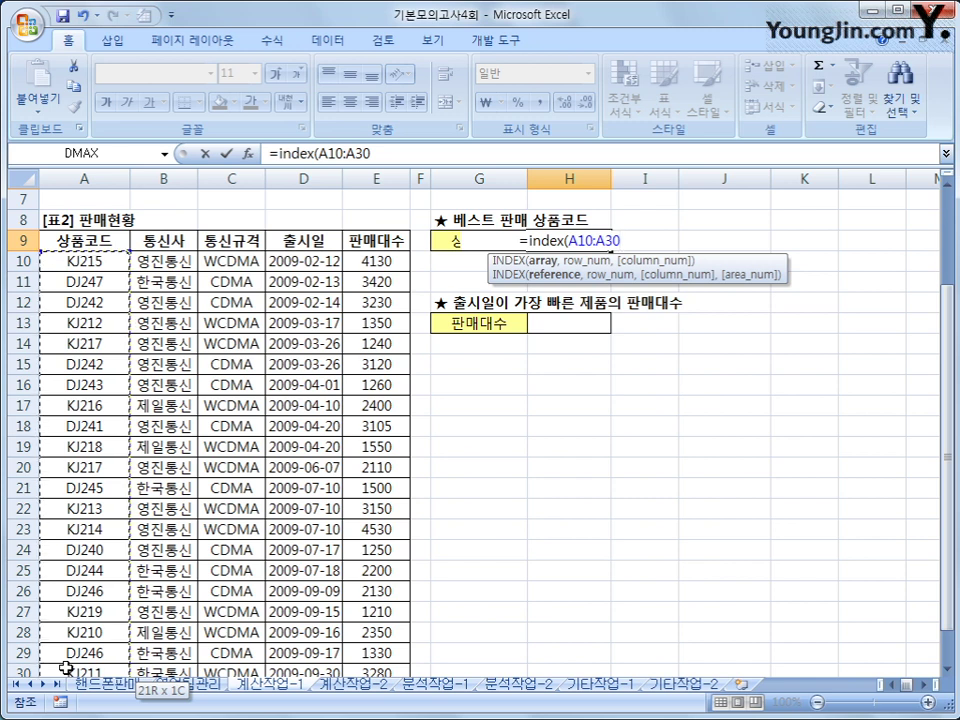
{"action": "left_click_drag", "start_coordinate": [66, 668], "coordinate": [400, 632]}
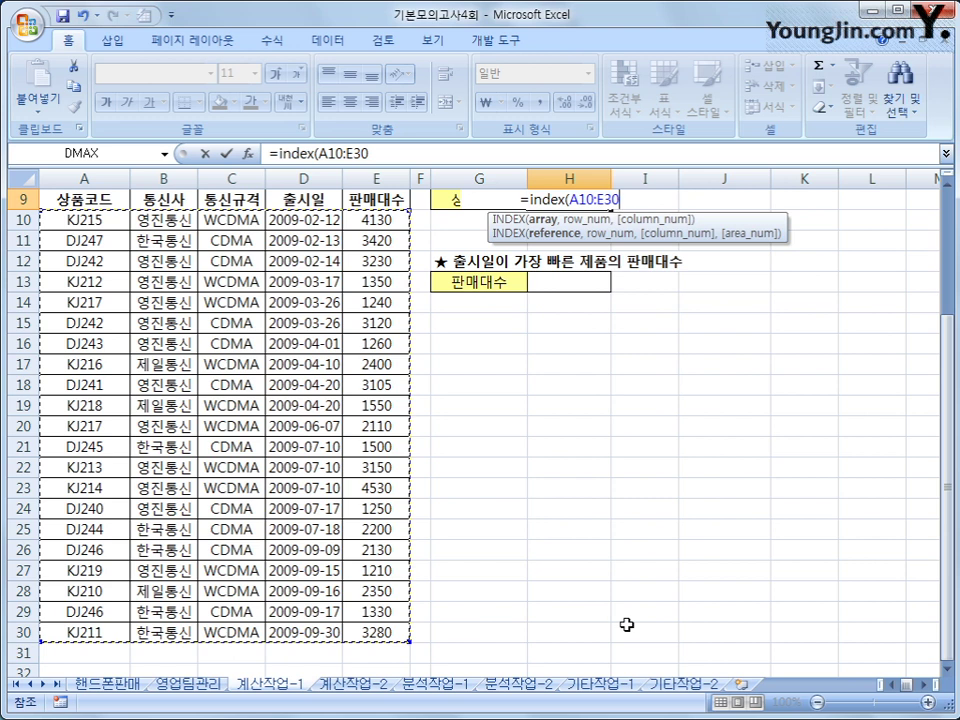
{"action": "scroll", "coordinate": [627, 625], "scroll_direction": "up", "scroll_amount": 2}
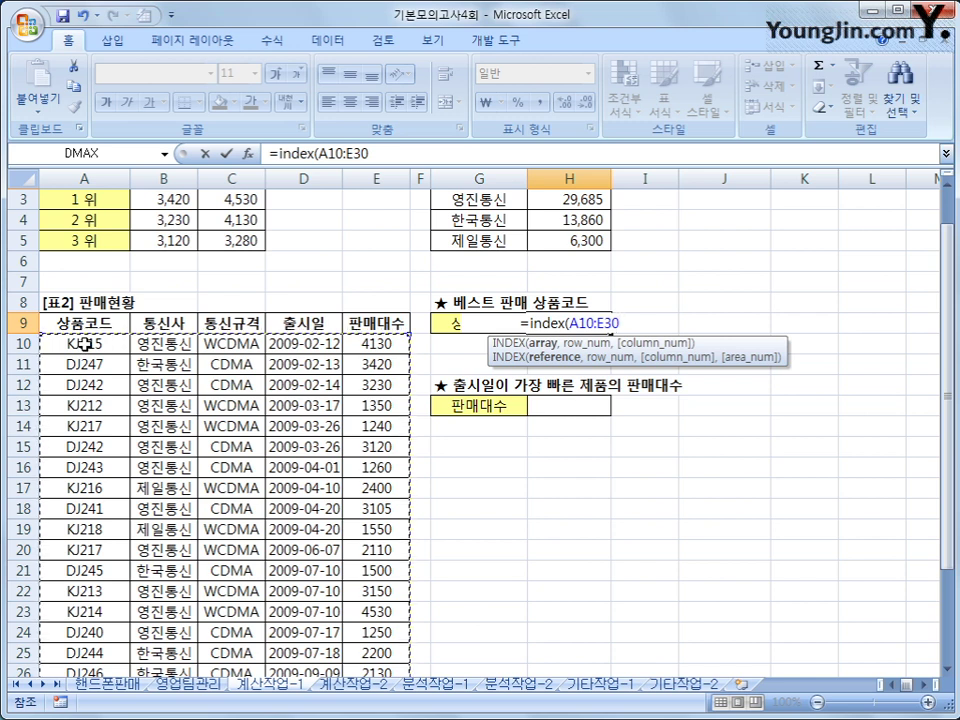
{"action": "left_click_drag", "start_coordinate": [84, 343], "coordinate": [88, 638]}
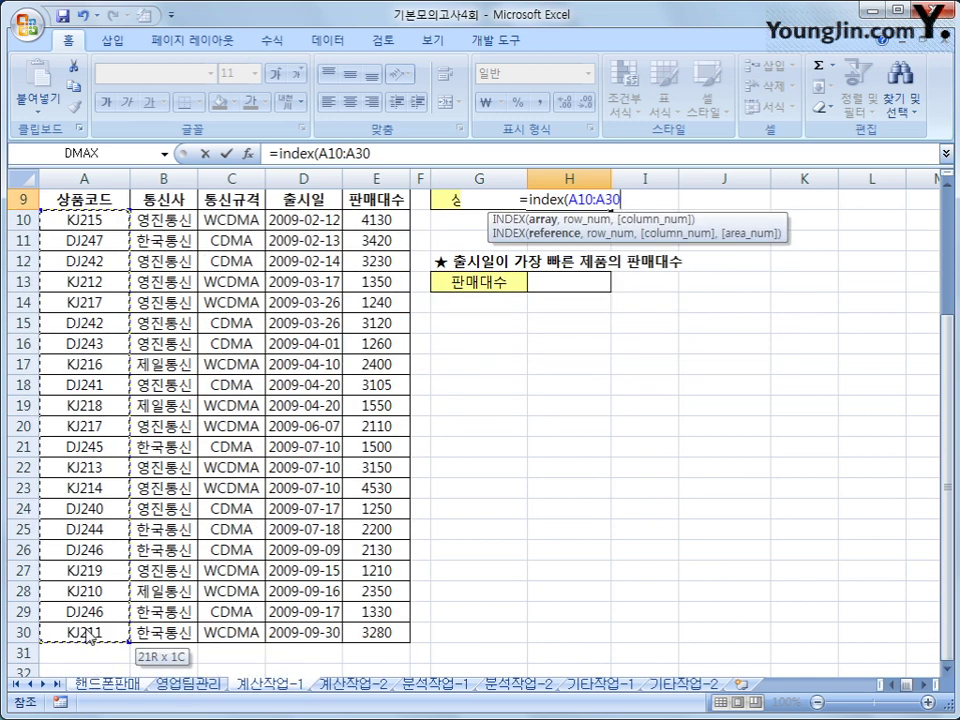
{"action": "left_click_drag", "start_coordinate": [88, 638], "coordinate": [376, 632]}
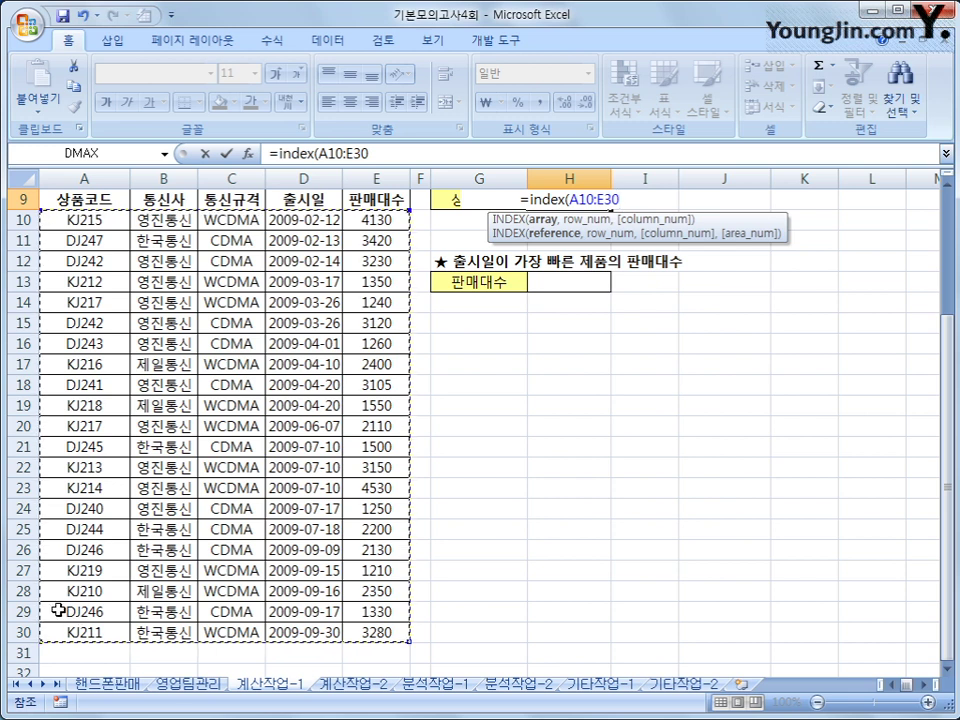
{"action": "type", "text": ","}
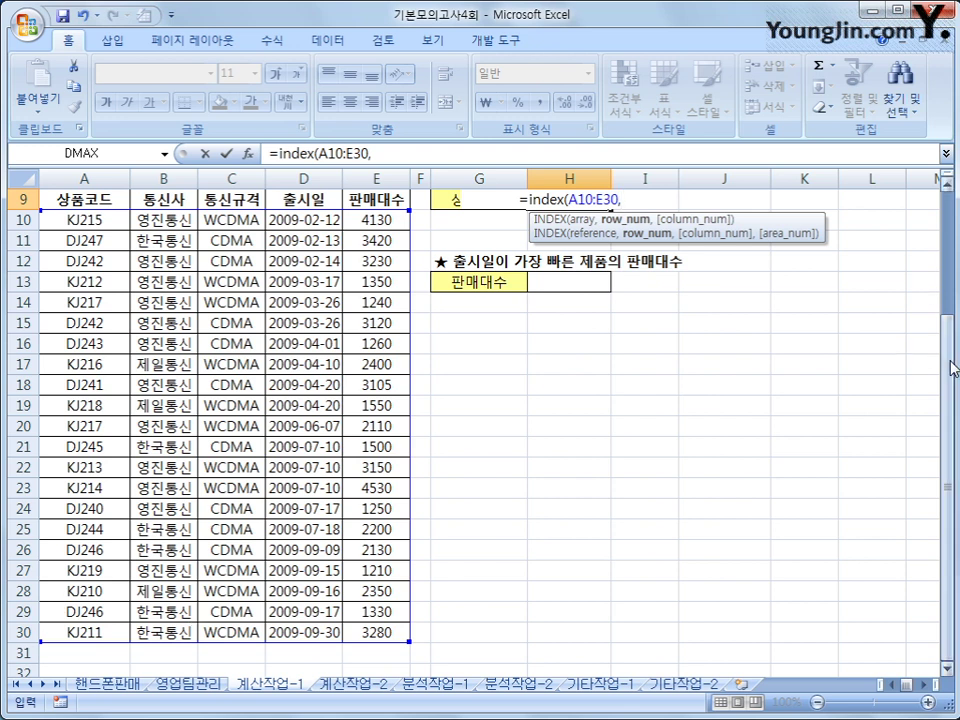
Step: Nest MATCH, MAX and IF functions as the row number argument of the INDEX formula
{"action": "left_click_drag", "start_coordinate": [952, 368], "coordinate": [952, 354]}
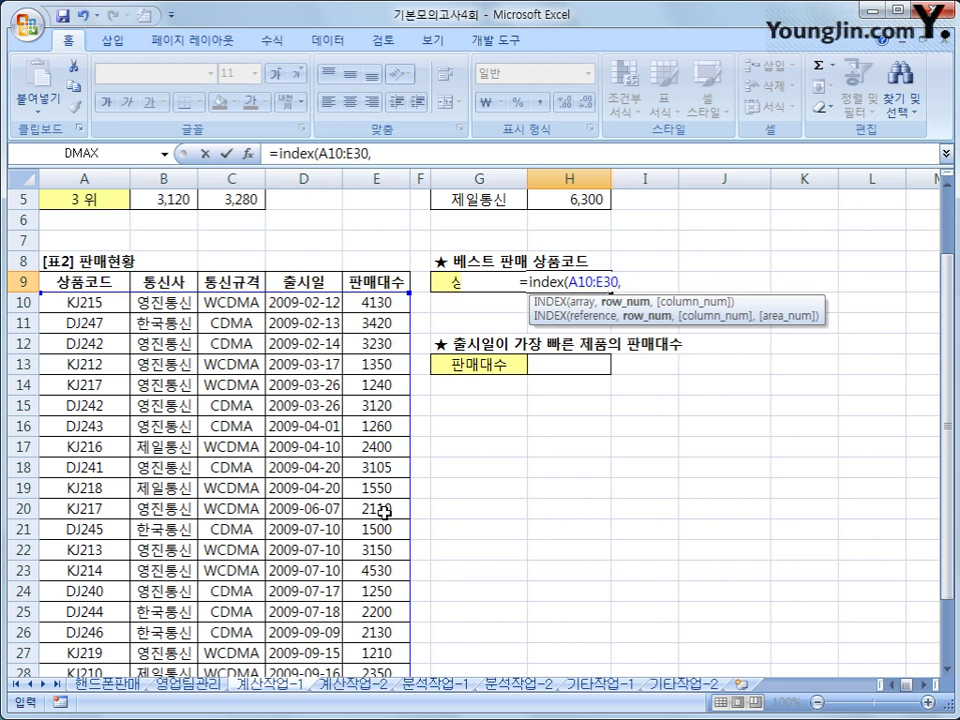
{"action": "type", "text": "match"}
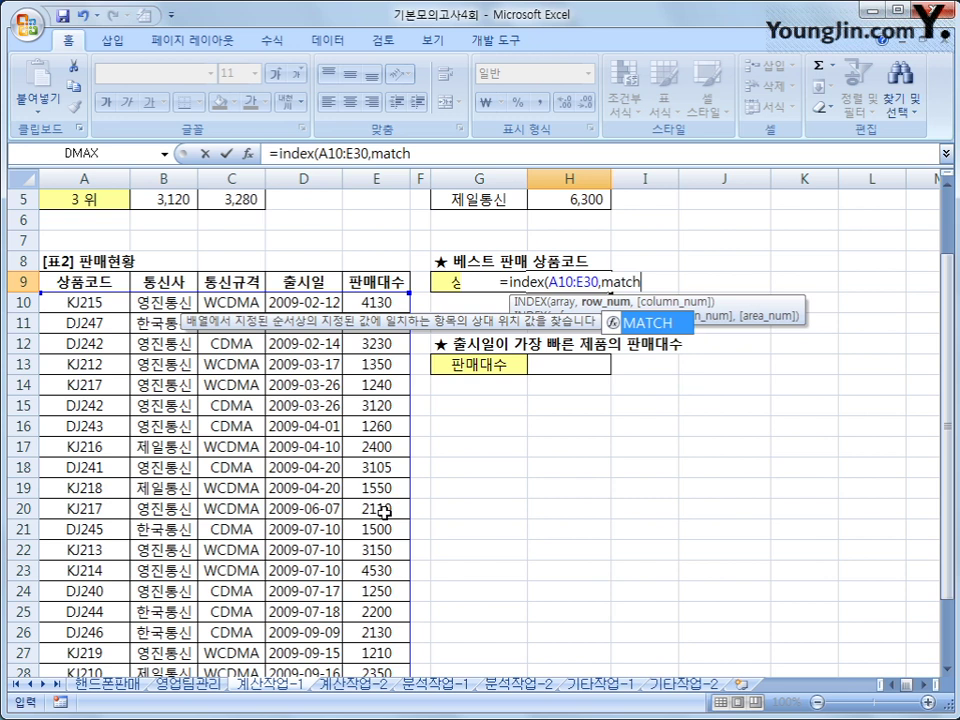
{"action": "type", "text": "("}
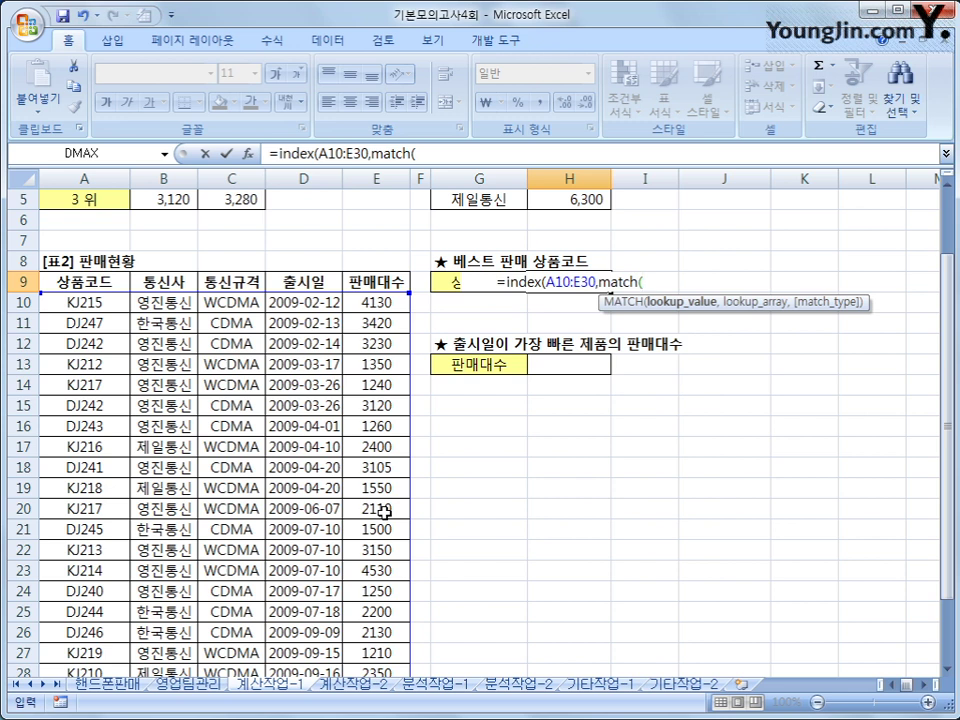
{"action": "type", "text": "max"}
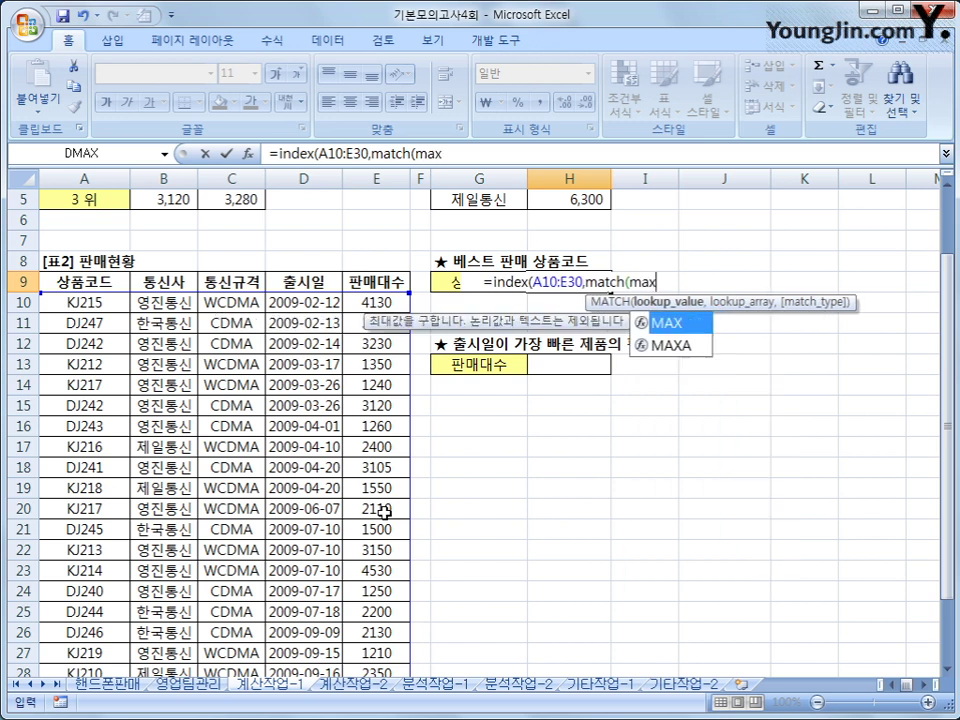
{"action": "type", "text": "("}
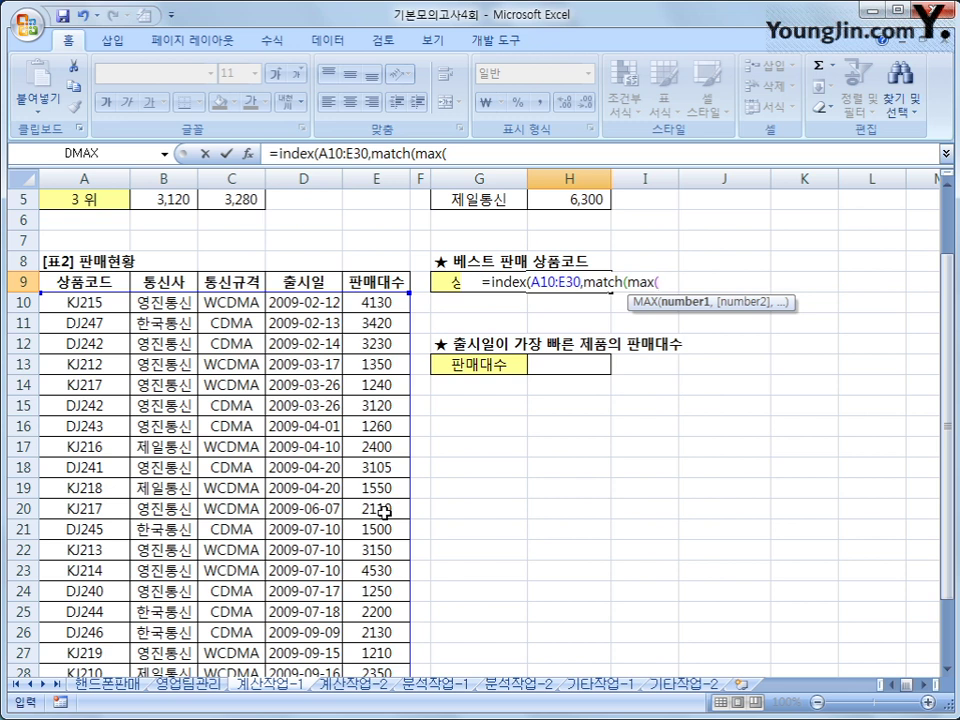
{"action": "type", "text": "if("}
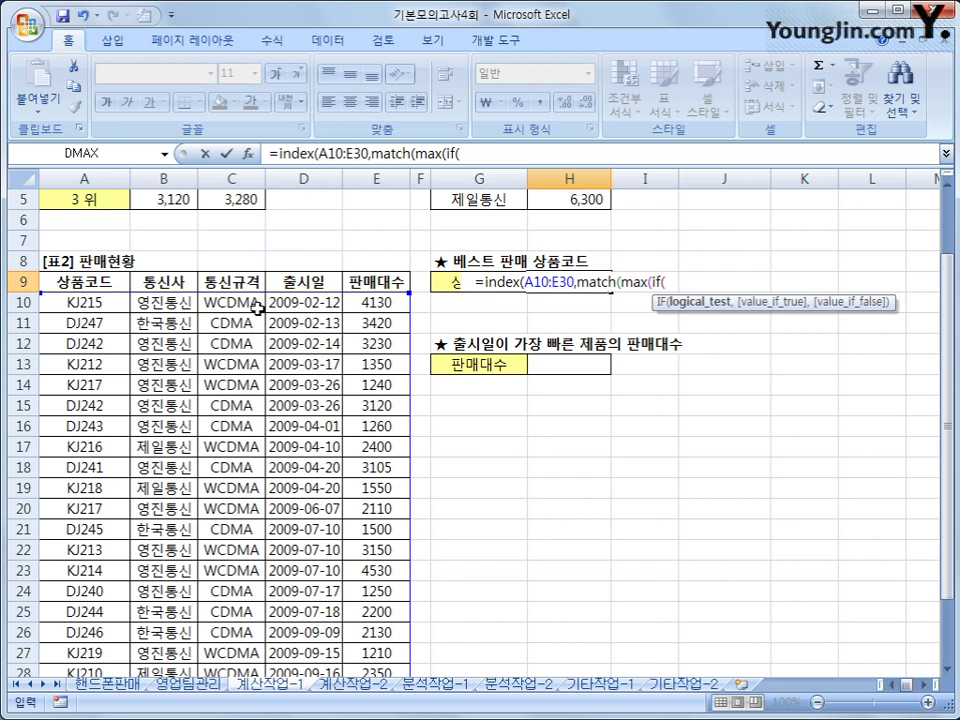
Step: Set the IF condition to compare the 통신규격 range C10:C30 with "WCDMA"
{"action": "left_click_drag", "start_coordinate": [252, 302], "coordinate": [237, 652]}
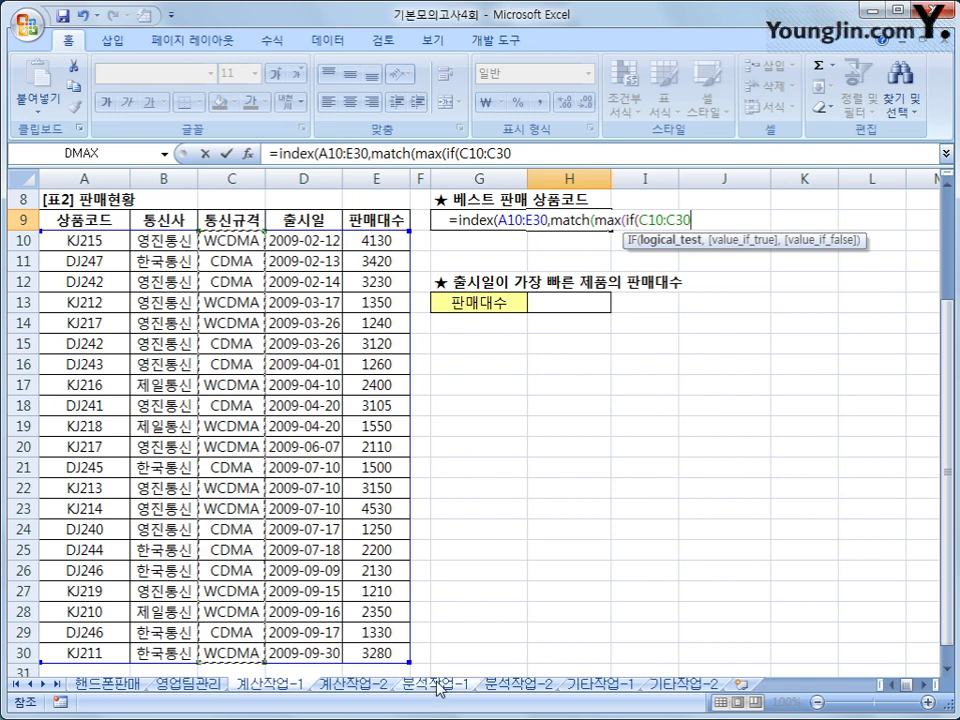
{"action": "type", "text": "=\""}
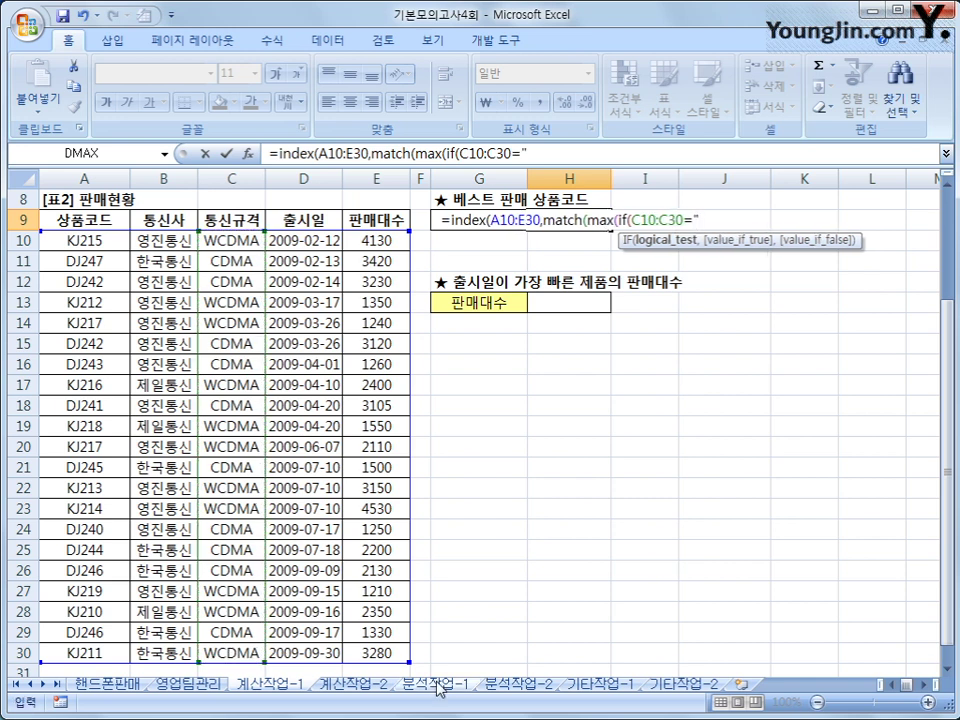
{"action": "type", "text": "w"}
{"action": "key", "text": "BackSpace"}
{"action": "type", "text": "W"}
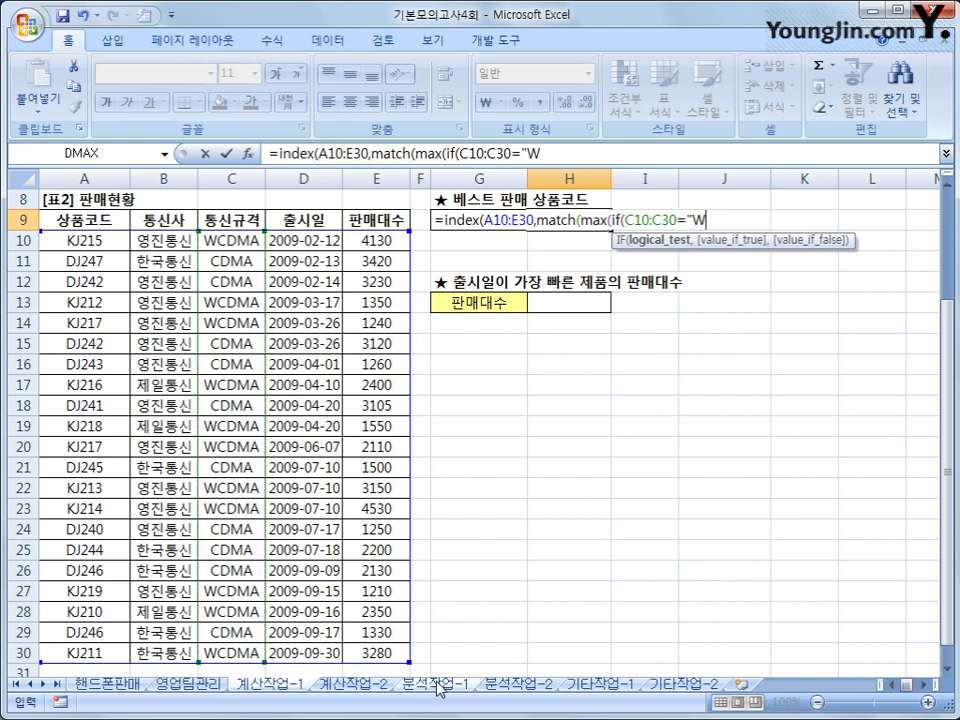
{"action": "type", "text": "CDMA"}
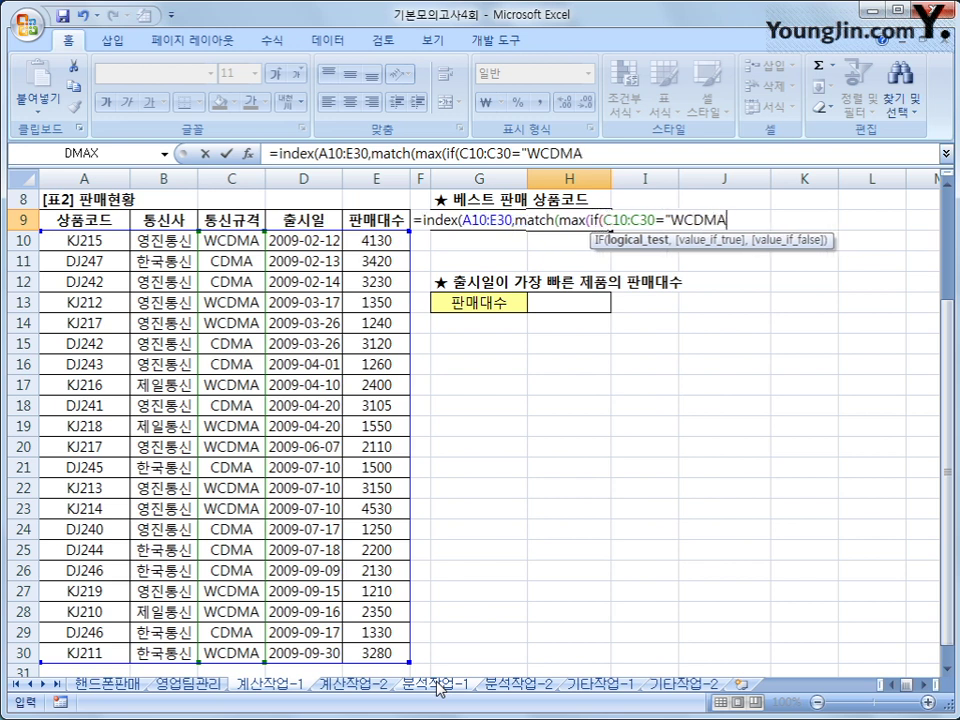
{"action": "type", "text": "\""}
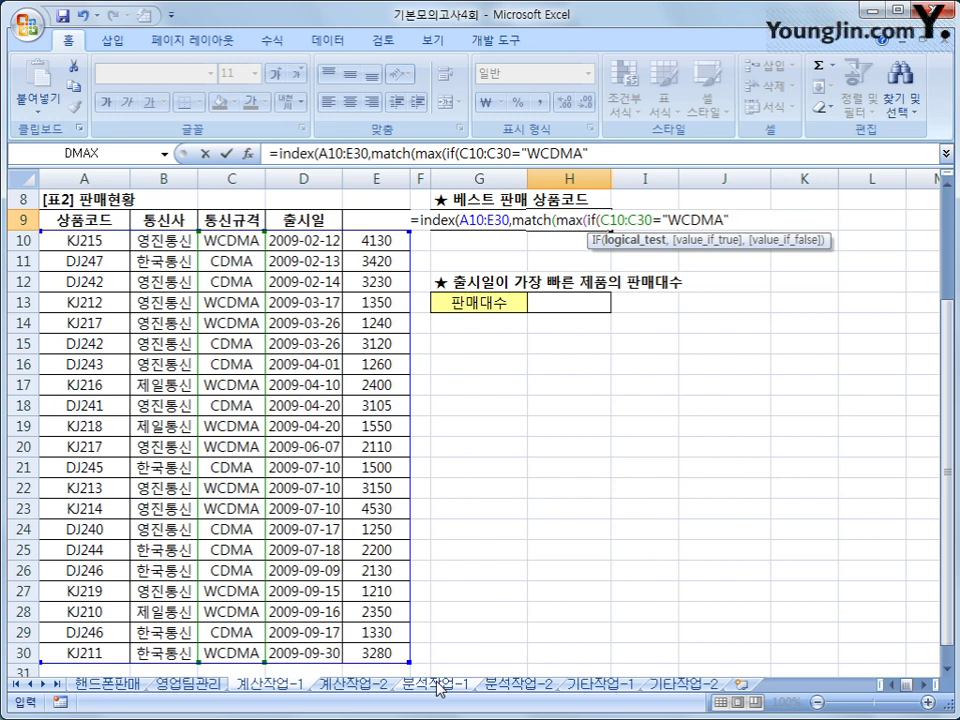
{"action": "type", "text": ","}
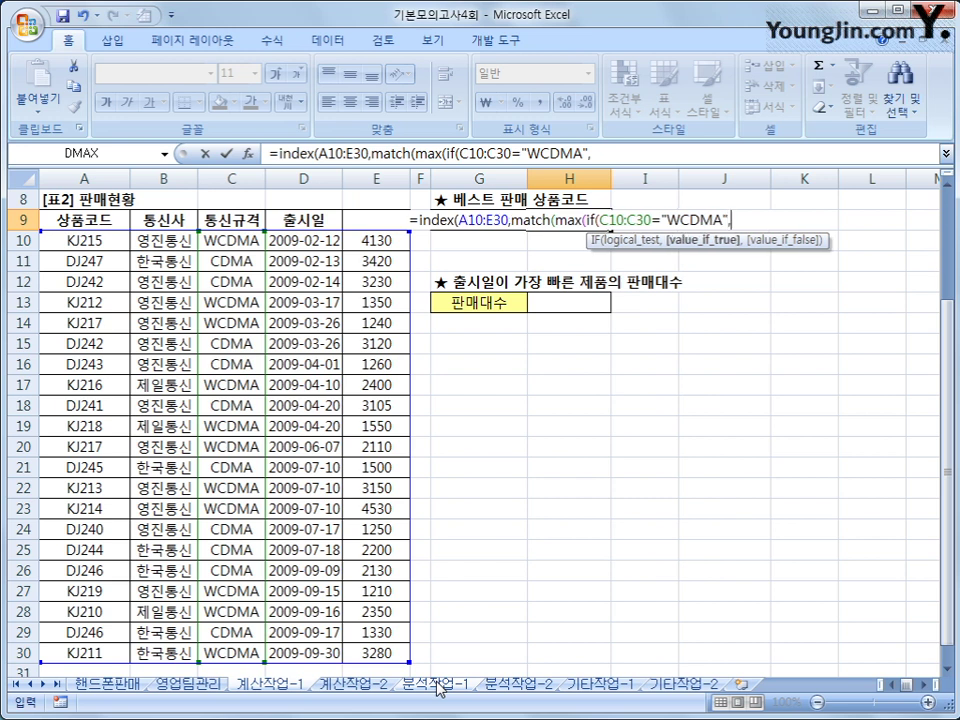
Step: Give IF the 판매대수 range E10:E30 as its true value and close the IF and MAX functions
{"action": "left_click", "coordinate": [385, 242]}
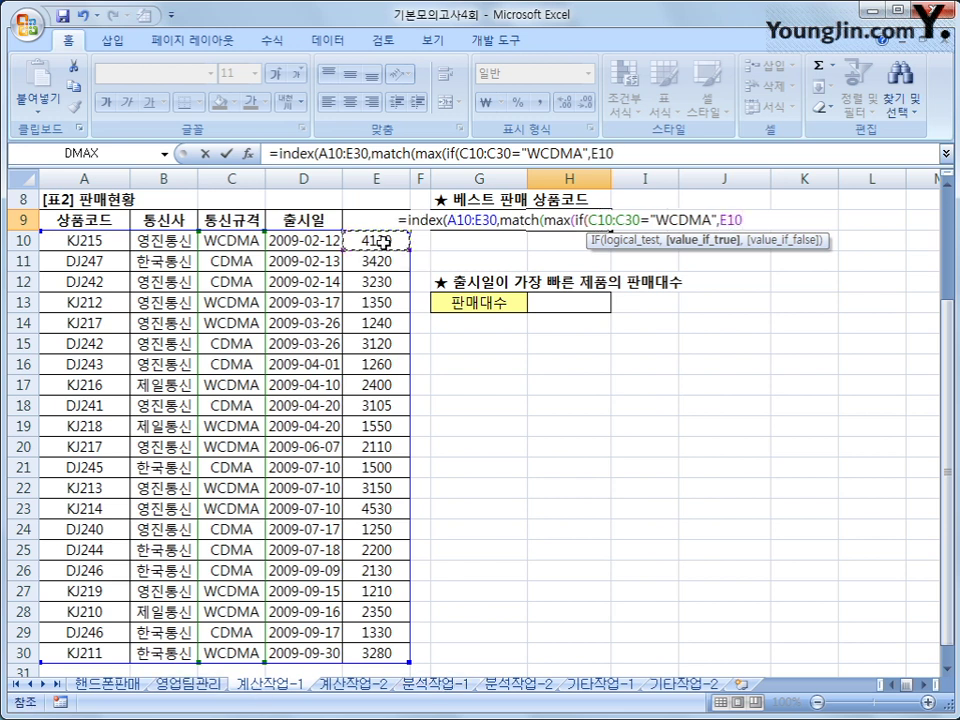
{"action": "left_click_drag", "start_coordinate": [385, 242], "coordinate": [388, 652]}
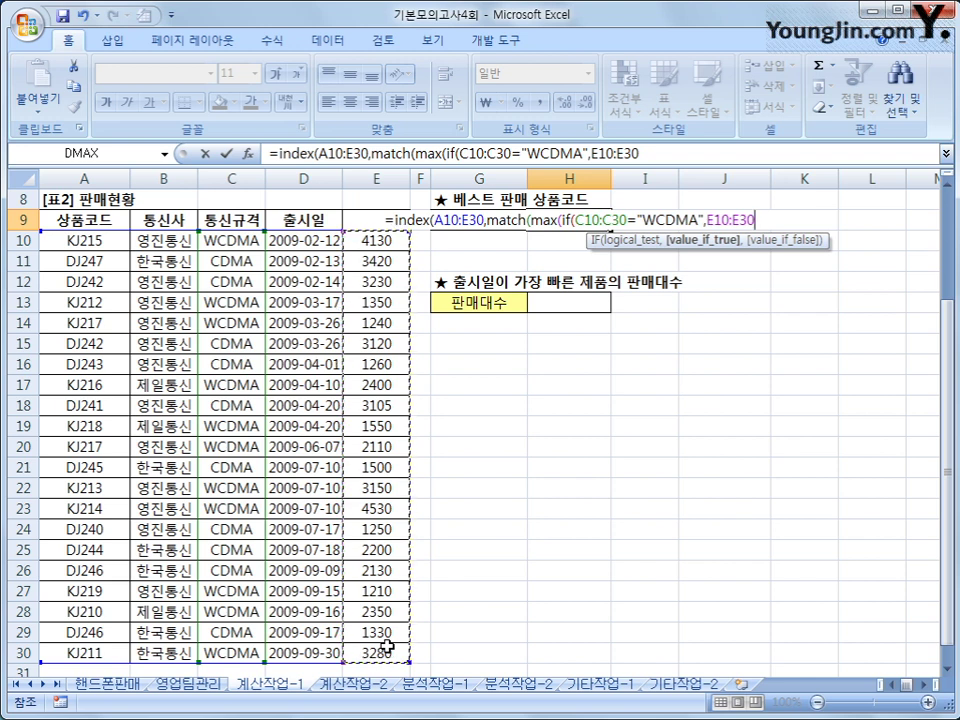
{"action": "type", "text": ")"}
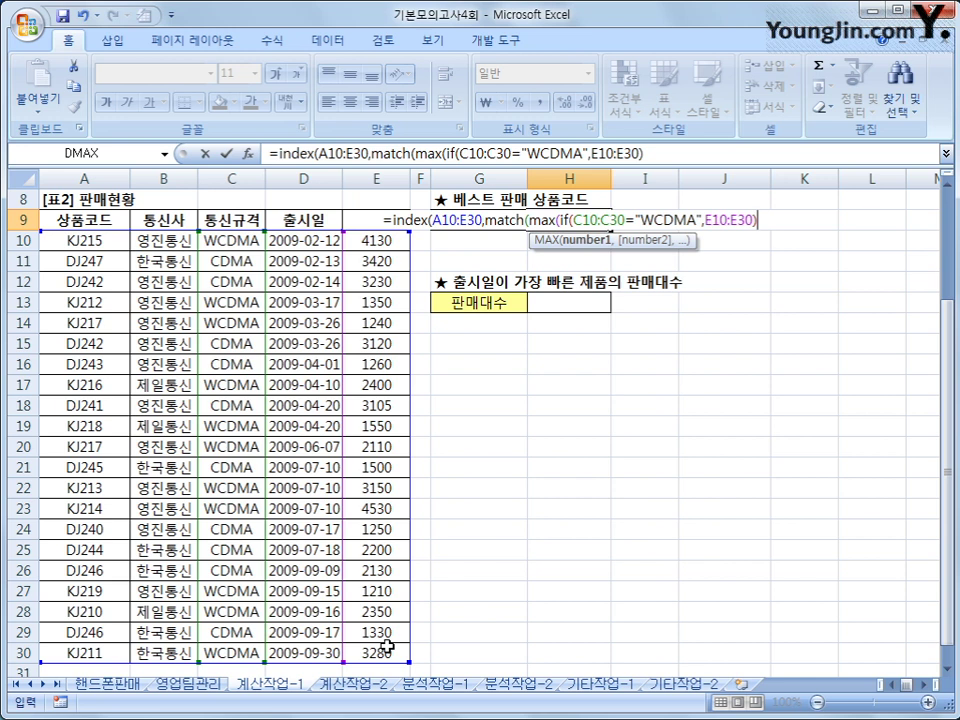
{"action": "type", "text": ")"}
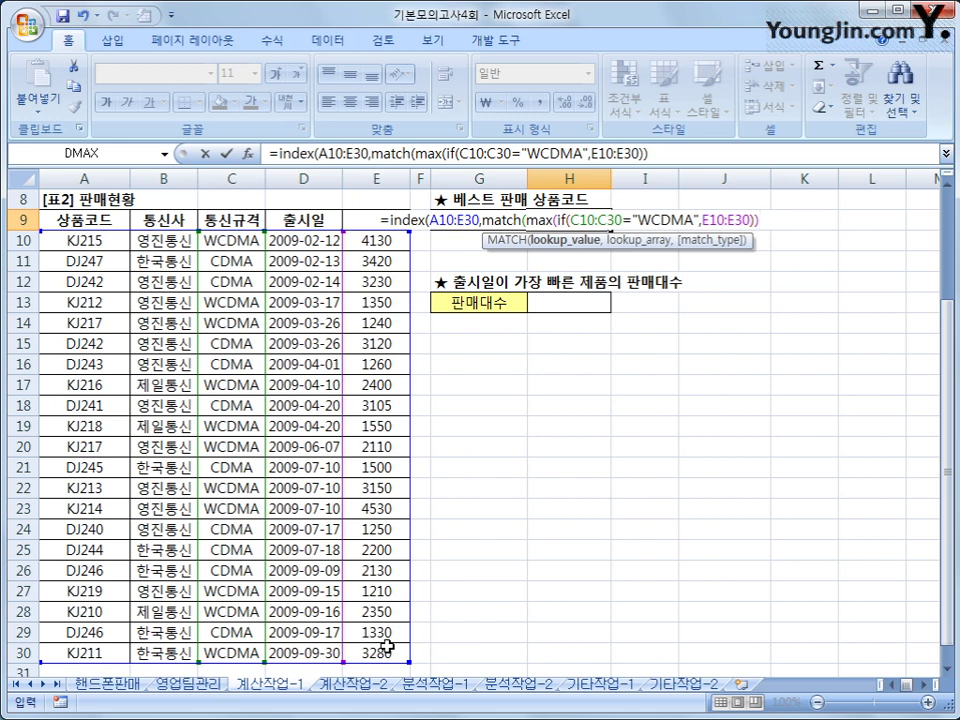
{"action": "type", "text": ","}
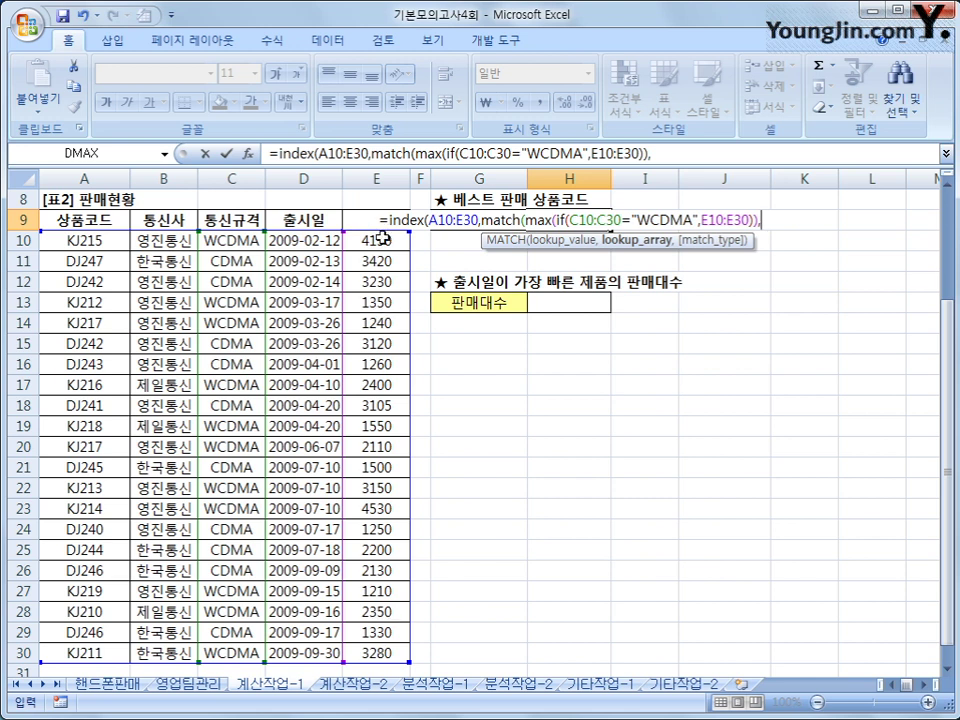
{"action": "left_click_drag", "start_coordinate": [400, 240], "coordinate": [382, 653]}
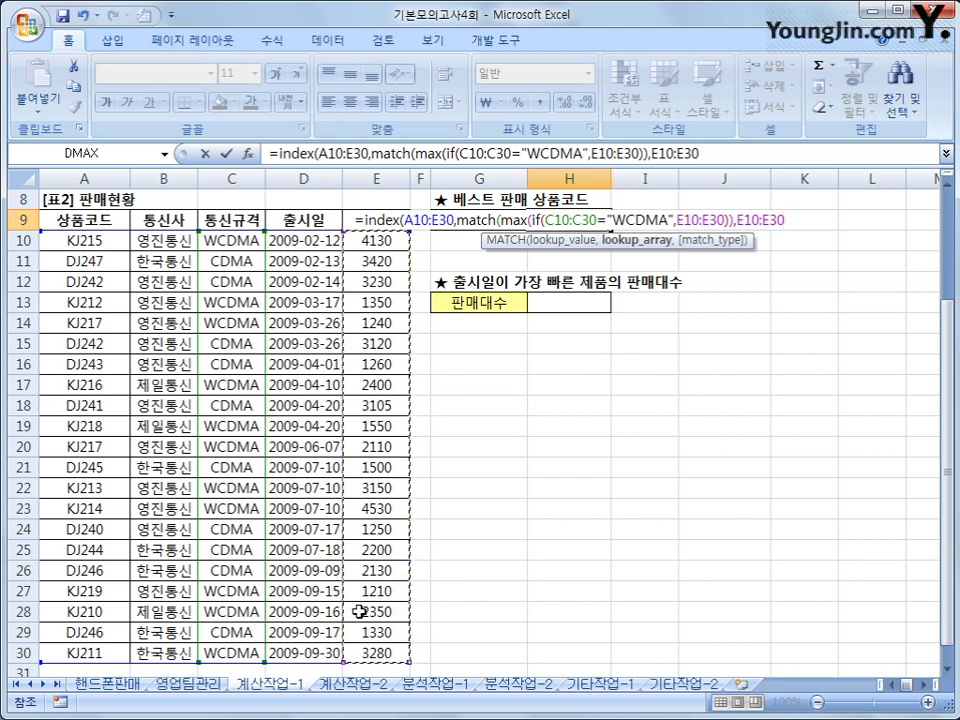
{"action": "left_click", "coordinate": [490, 153]}
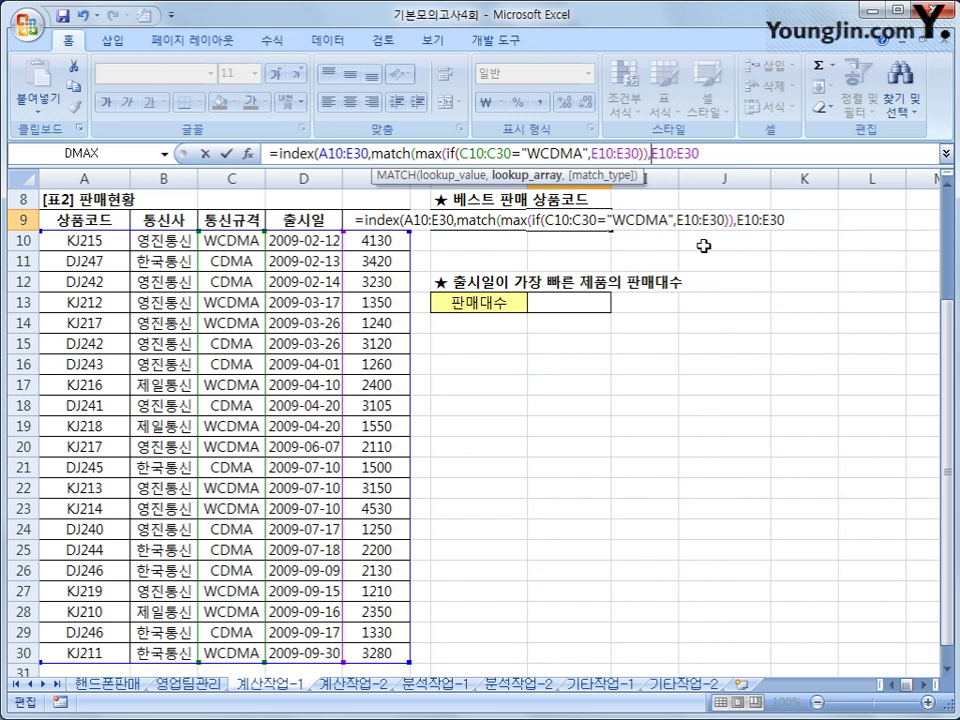
{"action": "key", "text": "Delete"}
{"action": "key", "text": "Delete"}
{"action": "key", "text": "Delete"}
{"action": "key", "text": "Delete"}
{"action": "key", "text": "Delete"}
{"action": "key", "text": "Delete"}
{"action": "key", "text": "Delete"}
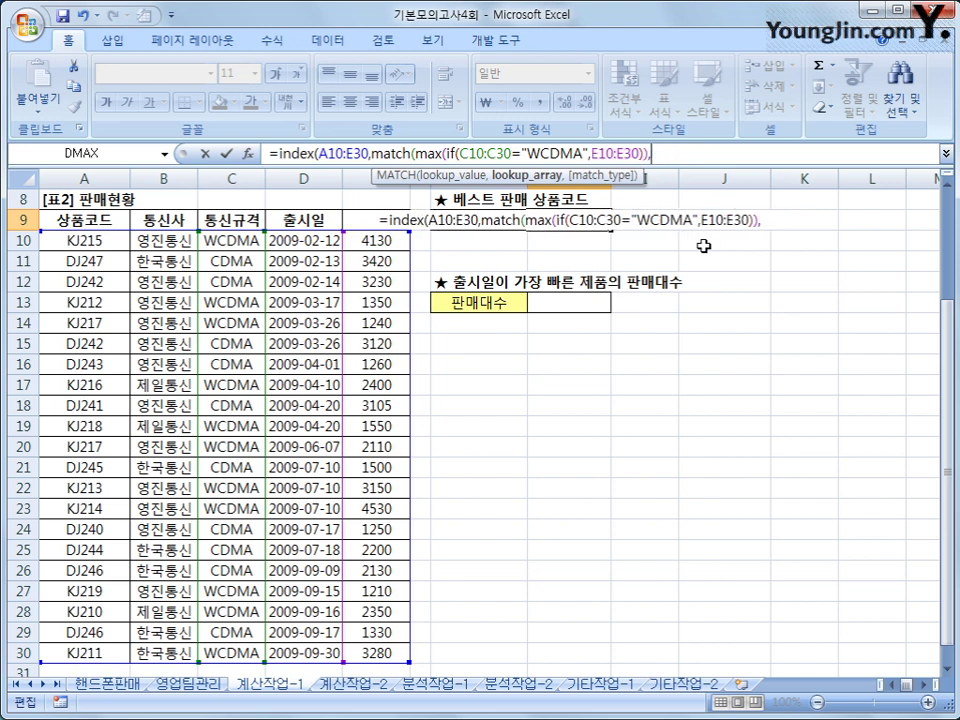
Step: Begin MATCH's lookup array in H9 with a parenthesised test comparing C10:C30 with "WCDMA"
{"action": "type", "text": "("}
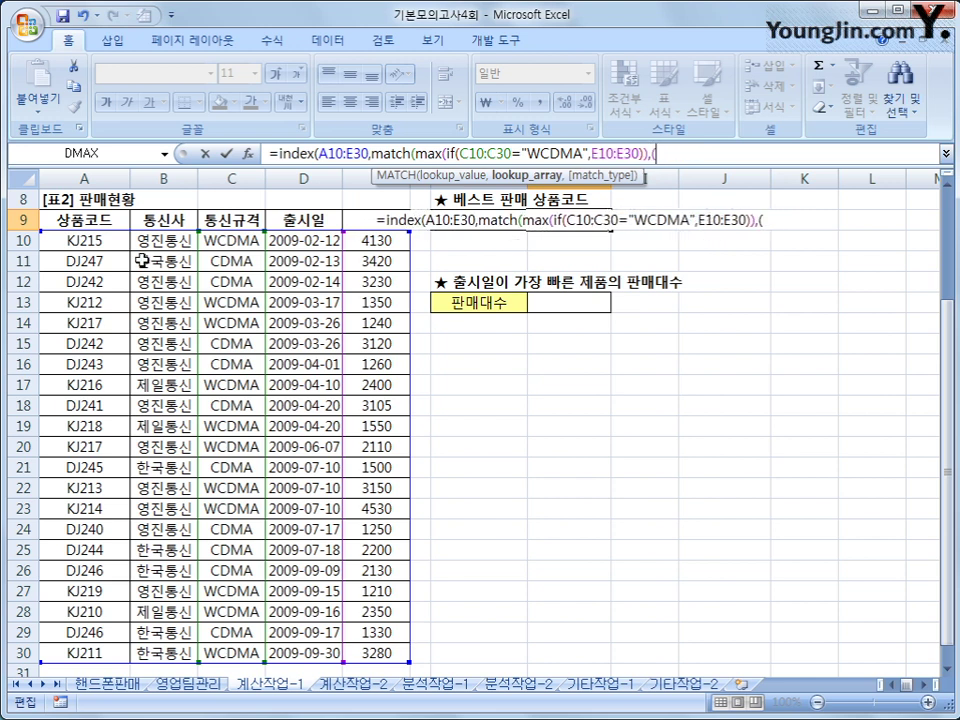
{"action": "left_click", "coordinate": [231, 240]}
{"action": "left_click_drag", "start_coordinate": [231, 240], "coordinate": [229, 655]}
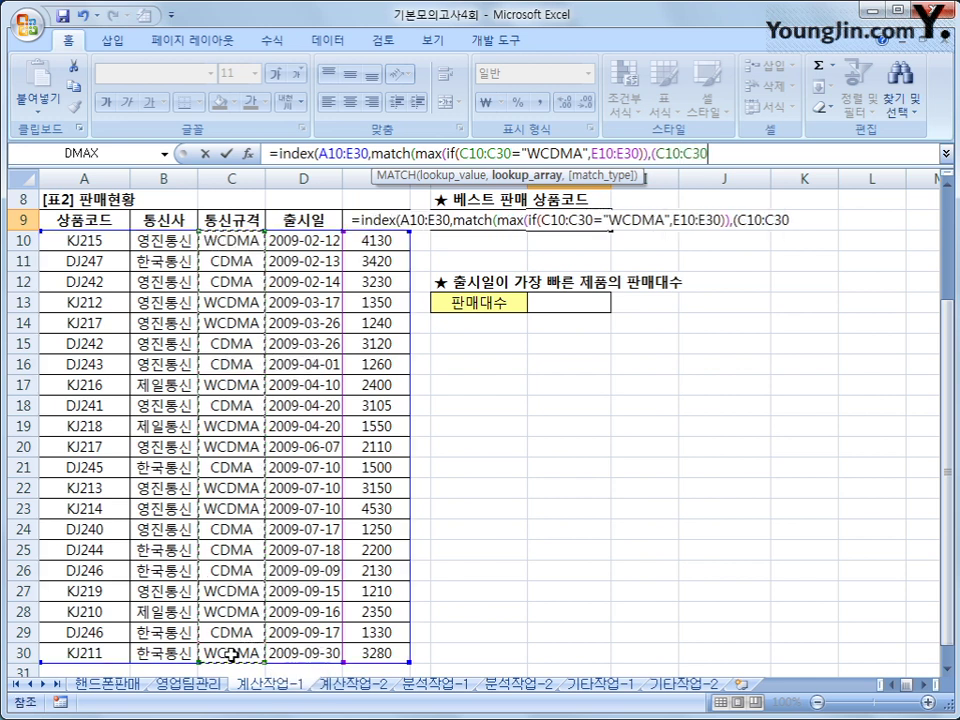
{"action": "type", "text": "=\""}
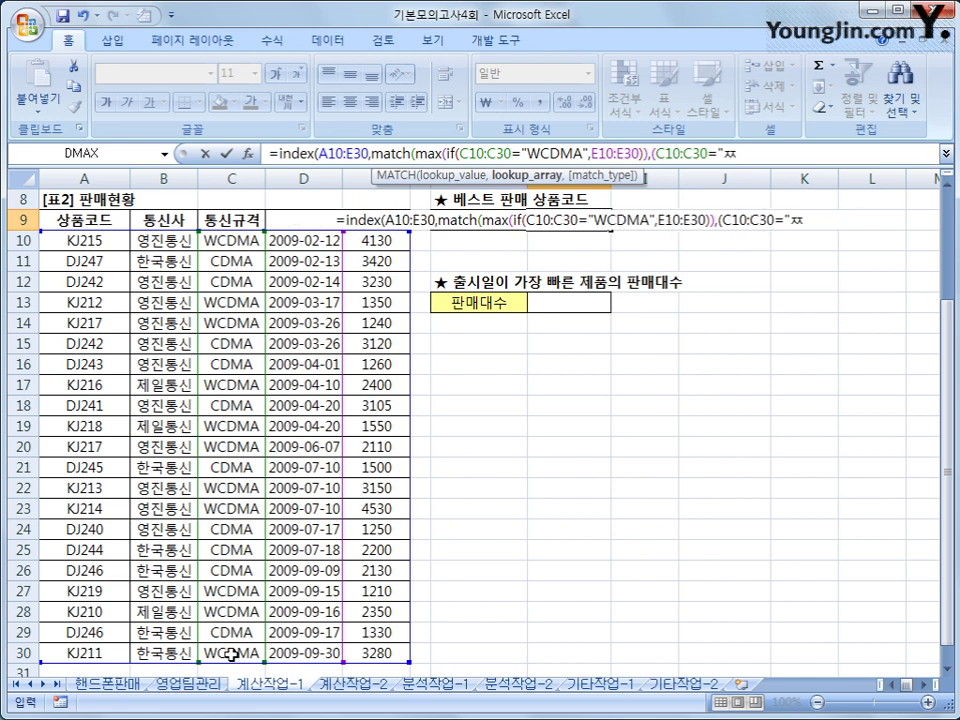
{"action": "type", "text": "WCD"}
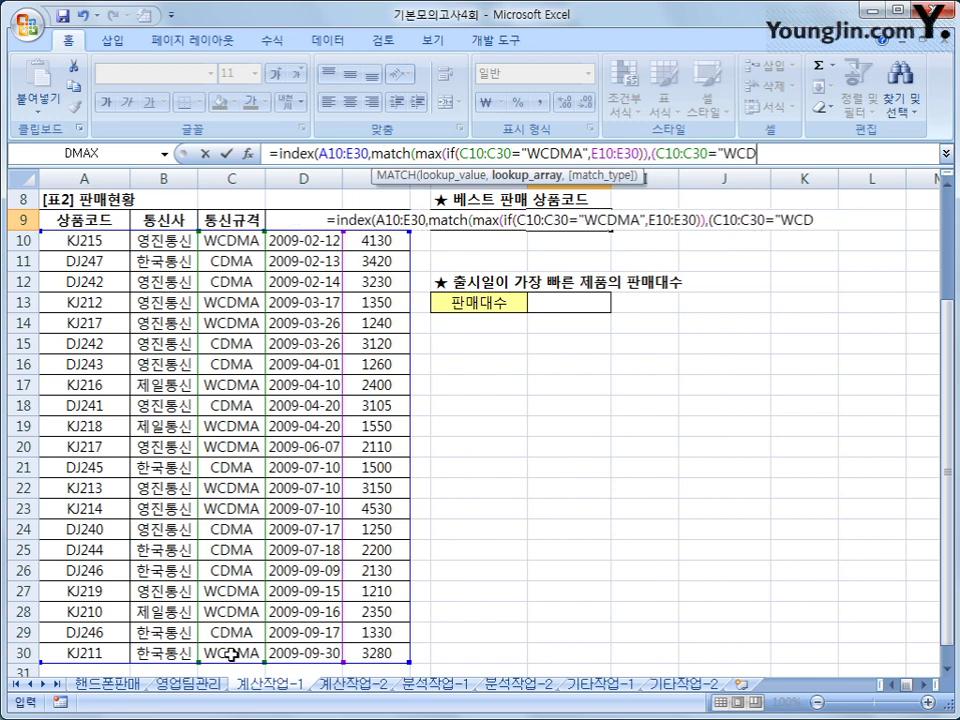
{"action": "type", "text": "MA"}
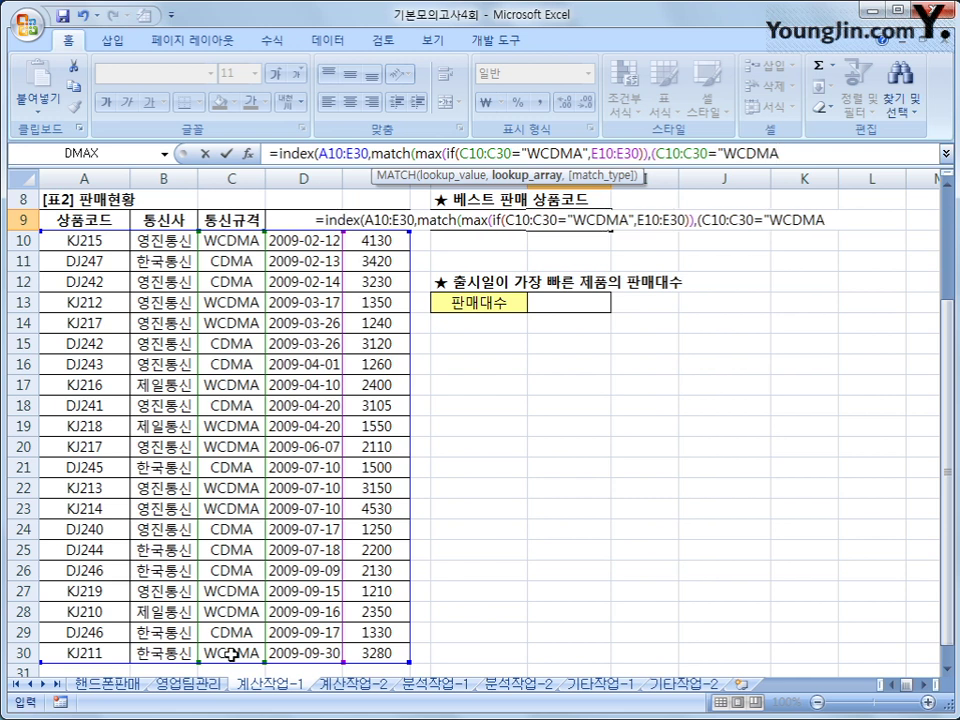
{"action": "type", "text": "\")"}
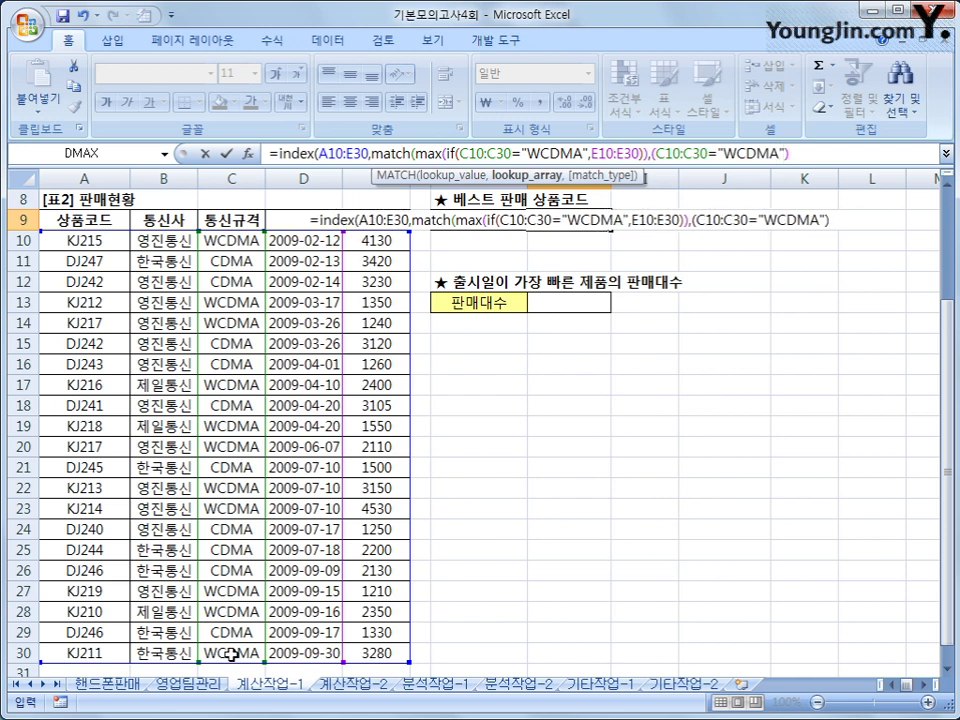
Step: Multiply the WCDMA test by the 판매대수 range E10:E30 and close MATCH with match type 0
{"action": "type", "text": "*"}
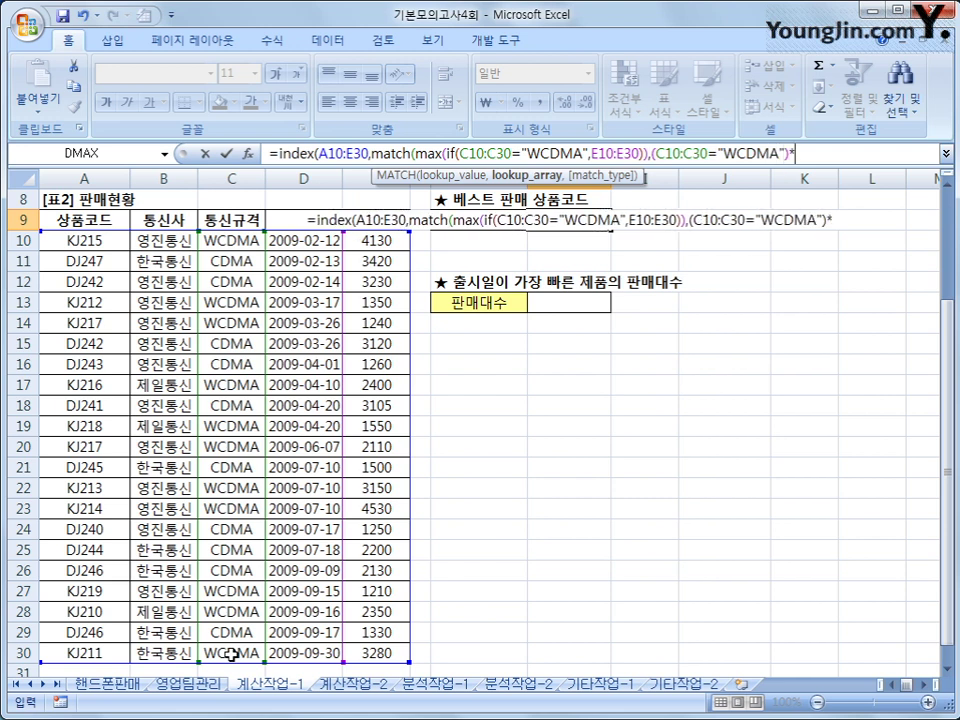
{"action": "left_click", "coordinate": [383, 241]}
{"action": "left_click_drag", "start_coordinate": [383, 241], "coordinate": [378, 650]}
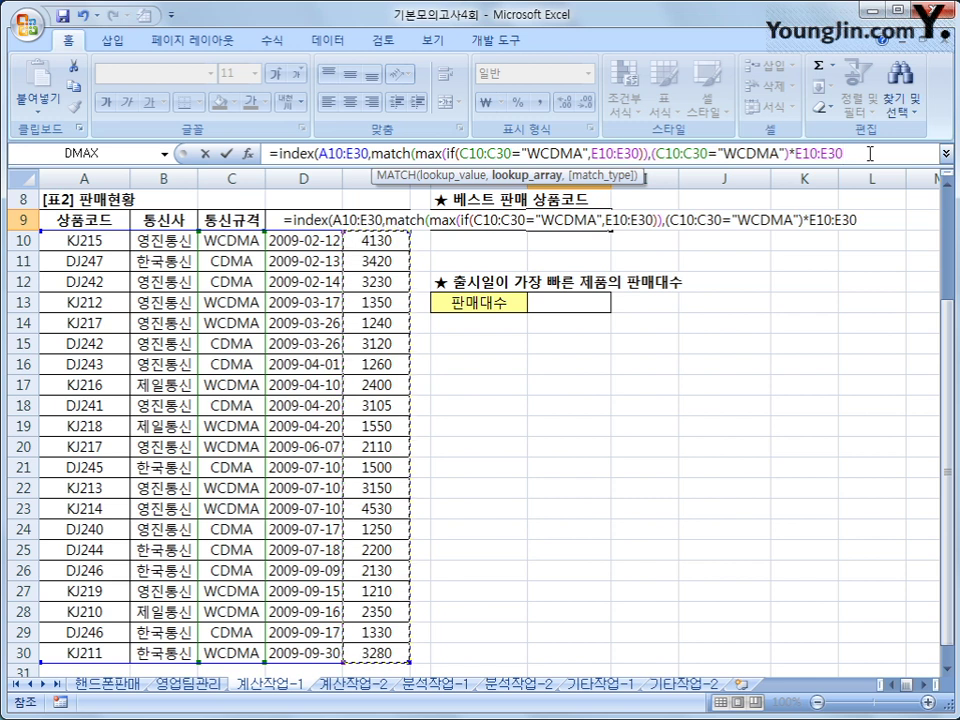
{"action": "type", "text": ","}
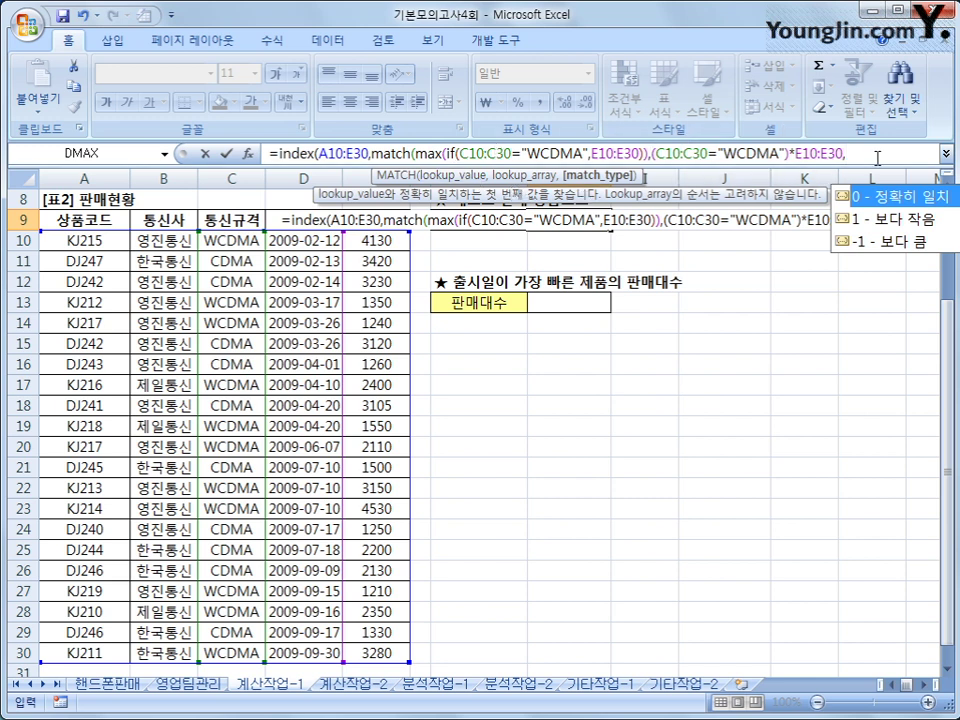
{"action": "type", "text": "0"}
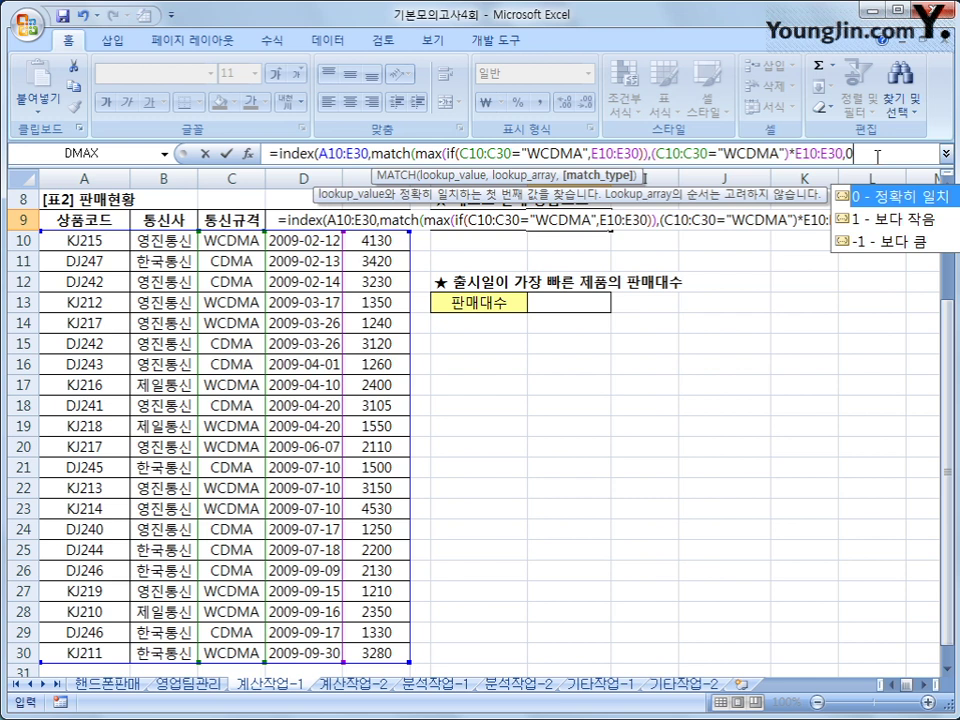
{"action": "type", "text": ")"}
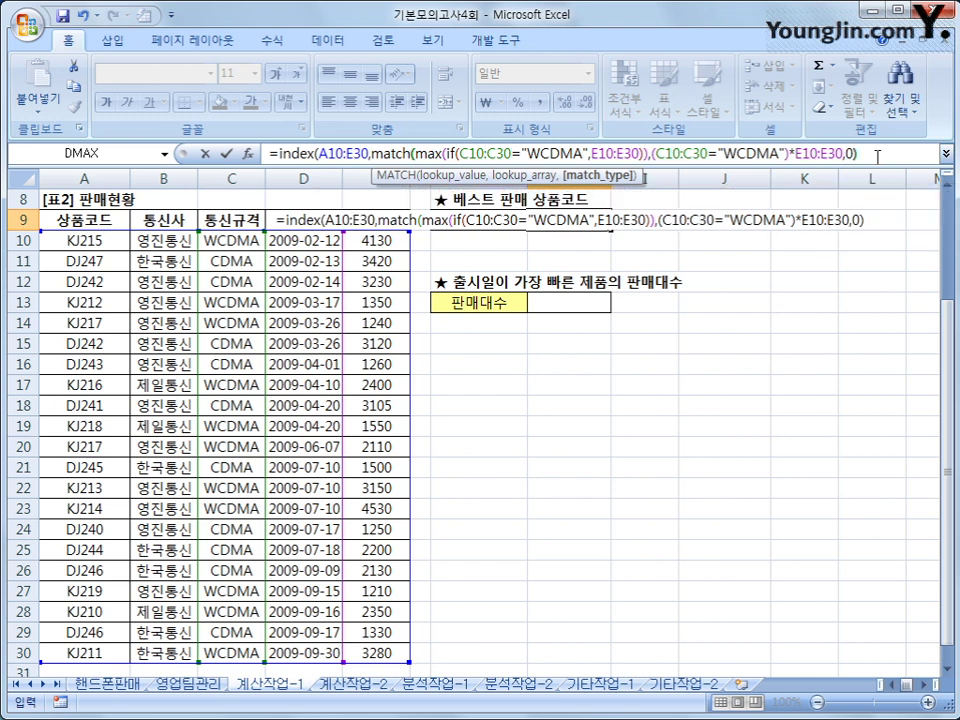
Step: Set INDEX's column number to 1, enter H9 as an array formula, and check its result against the 판매현황 table
{"action": "type", "text": ","}
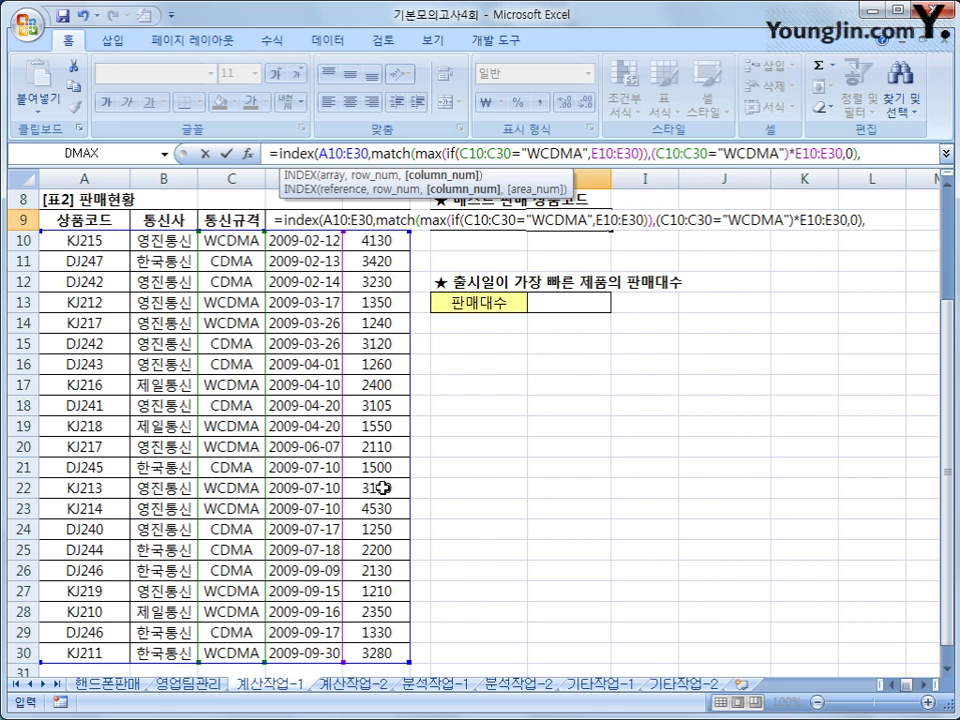
{"action": "type", "text": "1"}
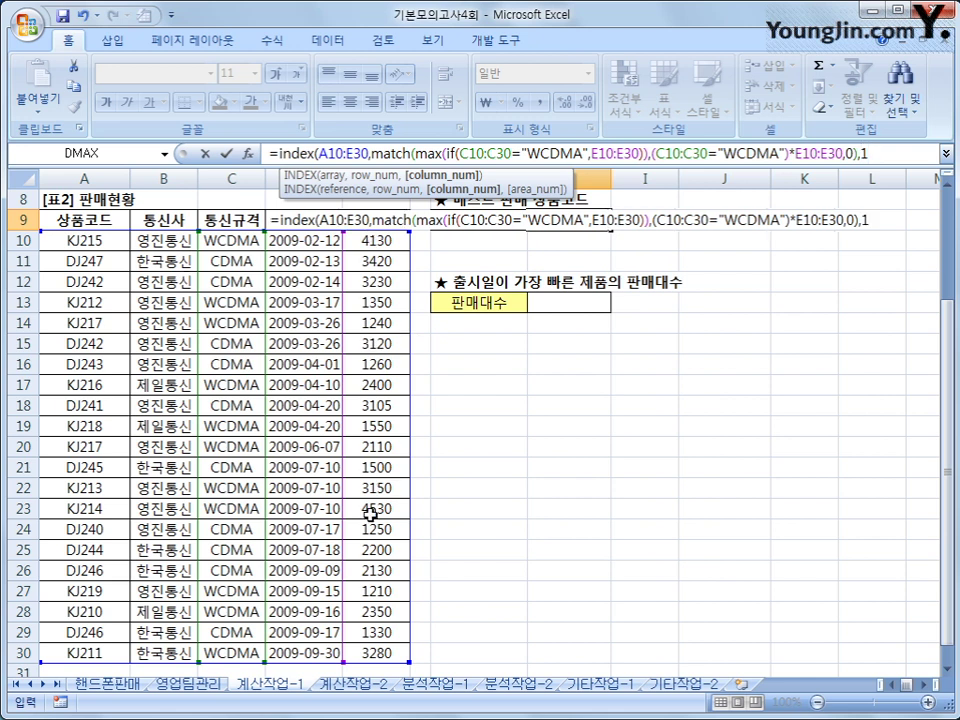
{"action": "type", "text": ")"}
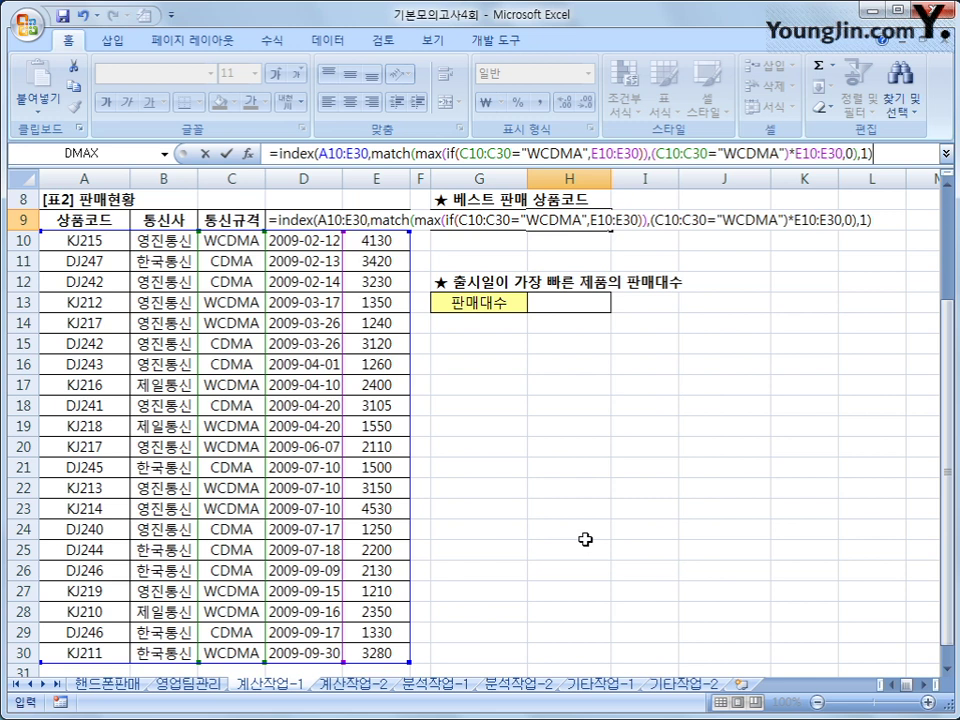
{"action": "key", "text": "ctrl+shift+Return"}
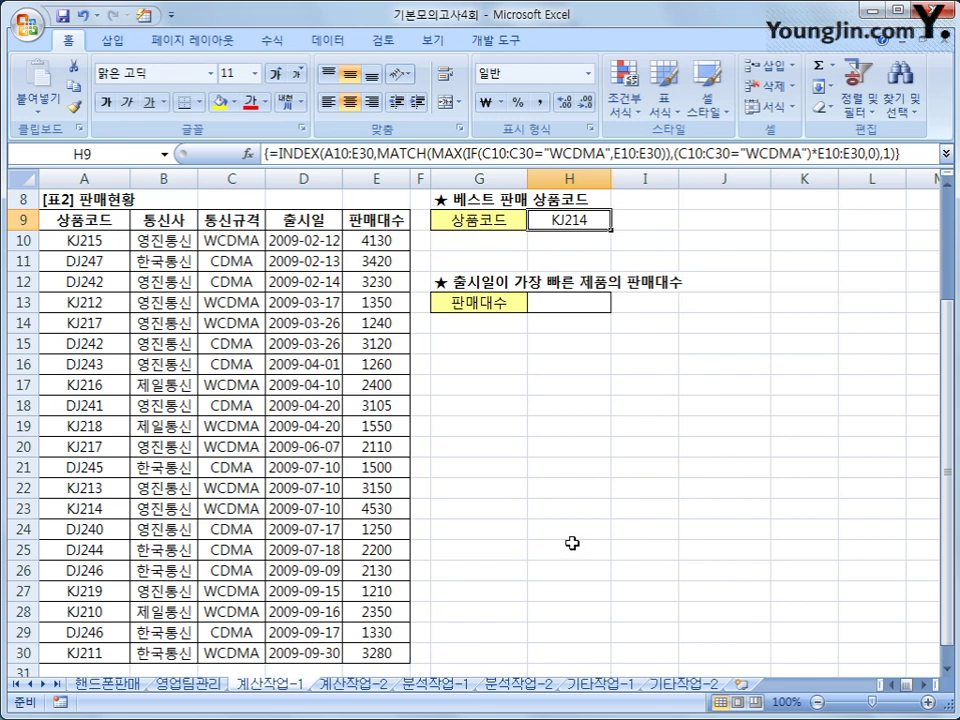
{"action": "left_click", "coordinate": [382, 510]}
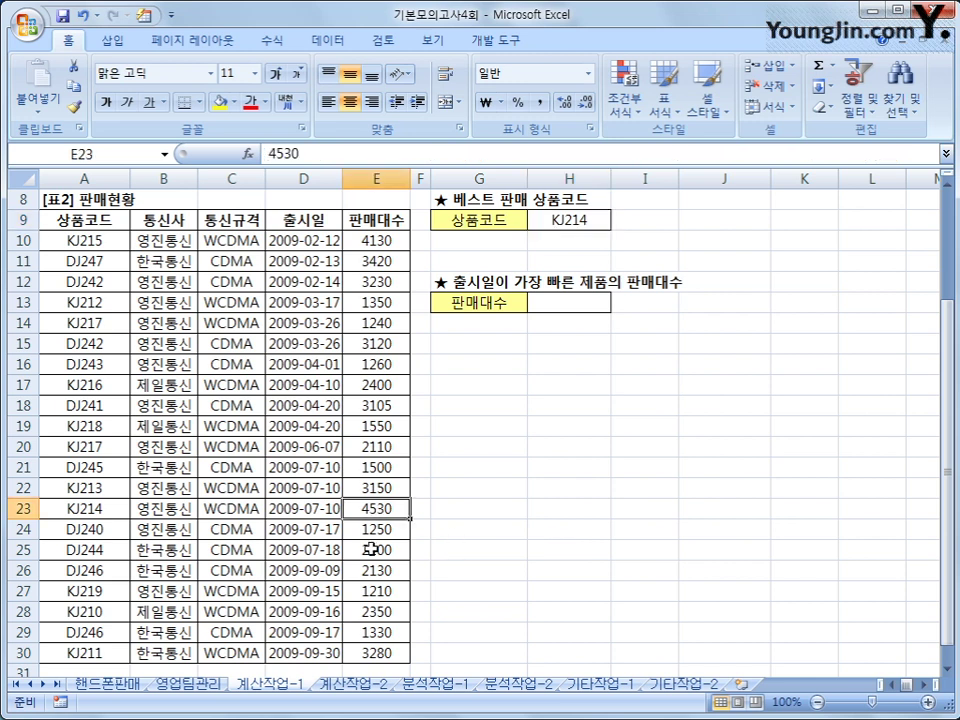
{"action": "left_click", "coordinate": [92, 510]}
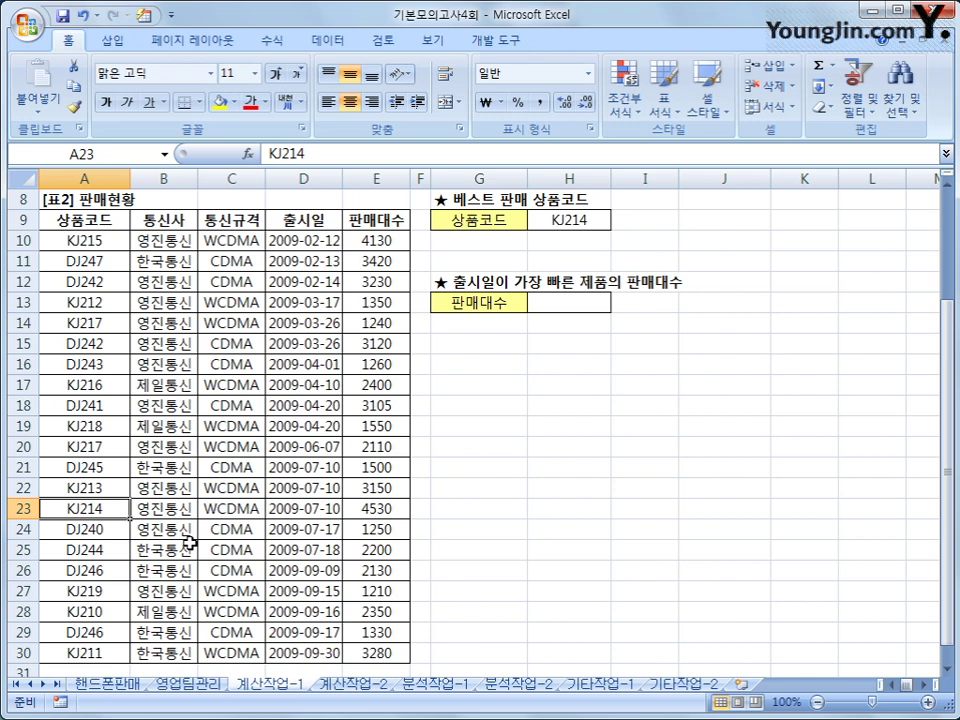
Step: Examine the 출시일 and 판매대수 columns, D10:E30, as the source for the earliest-release sales in H13
{"action": "left_click", "coordinate": [553, 300]}
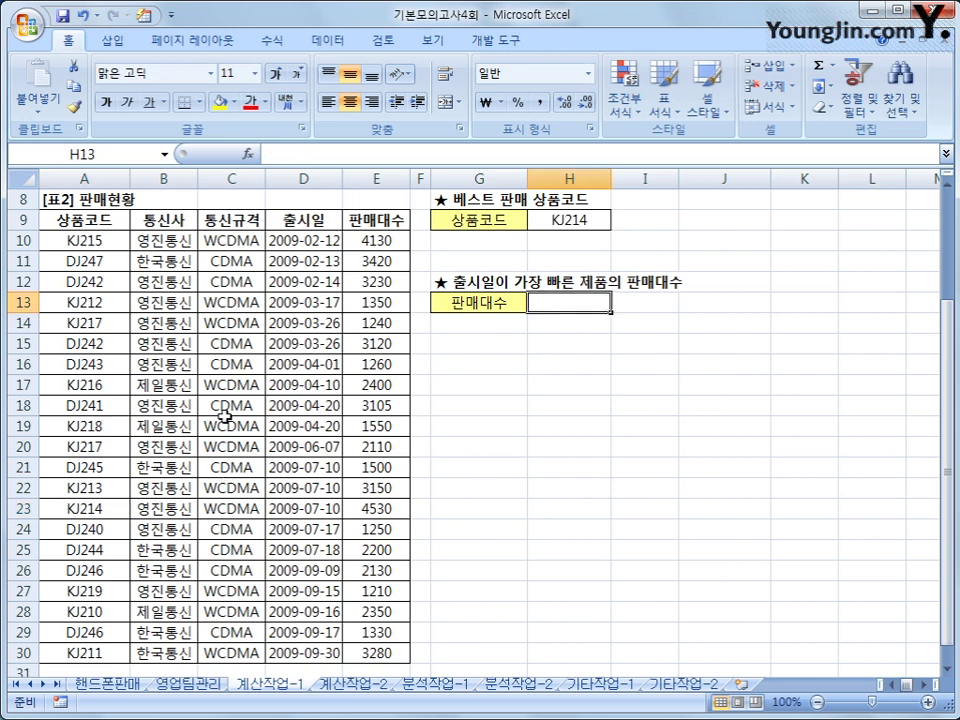
{"action": "left_click_drag", "start_coordinate": [306, 242], "coordinate": [302, 652]}
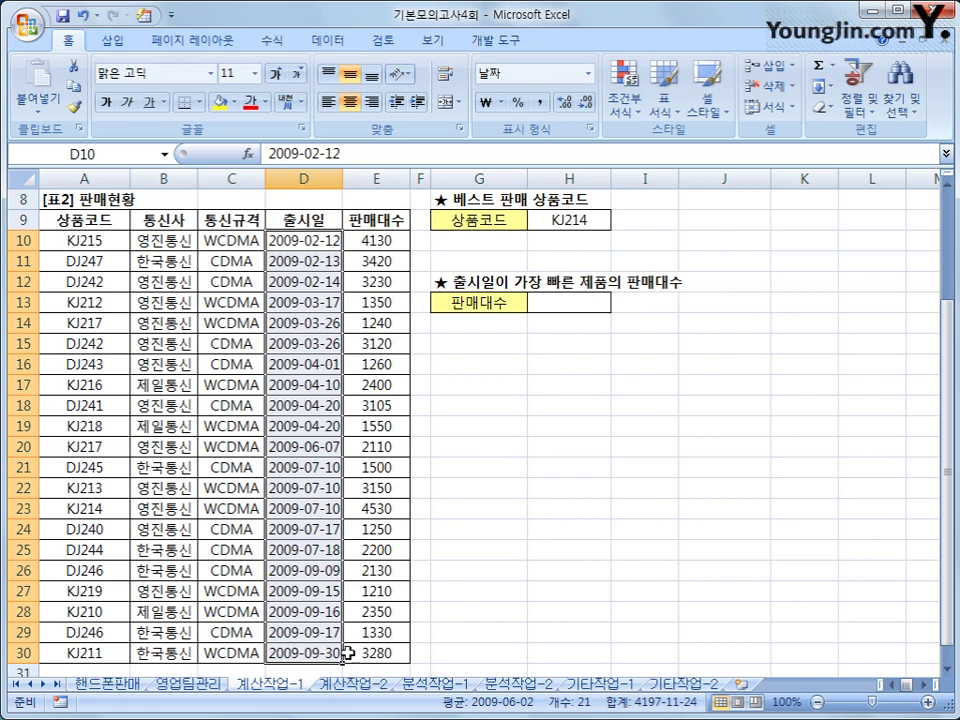
{"action": "left_click", "coordinate": [566, 301]}
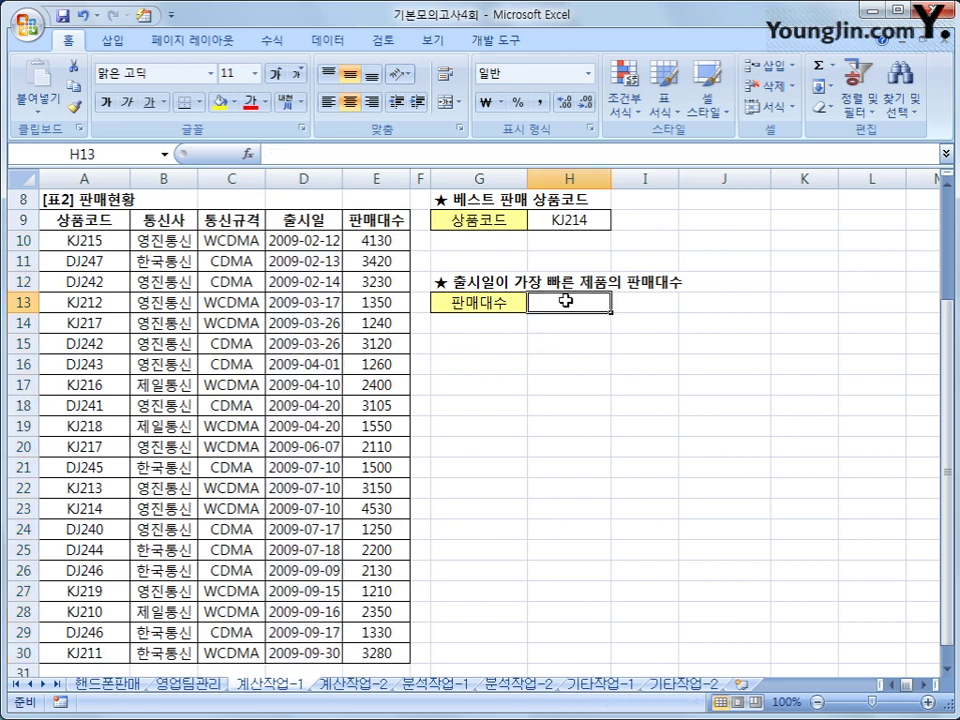
{"action": "left_click", "coordinate": [570, 219]}
{"action": "left_click", "coordinate": [572, 302]}
{"action": "left_click_drag", "start_coordinate": [282, 245], "coordinate": [310, 657]}
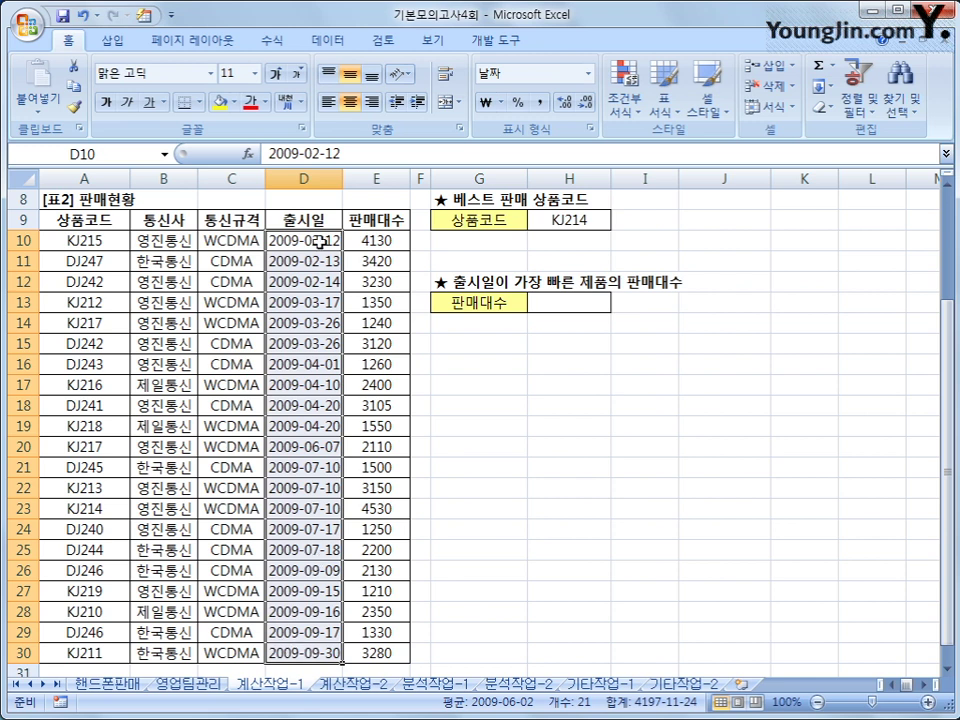
{"action": "left_click_drag", "start_coordinate": [315, 240], "coordinate": [369, 653]}
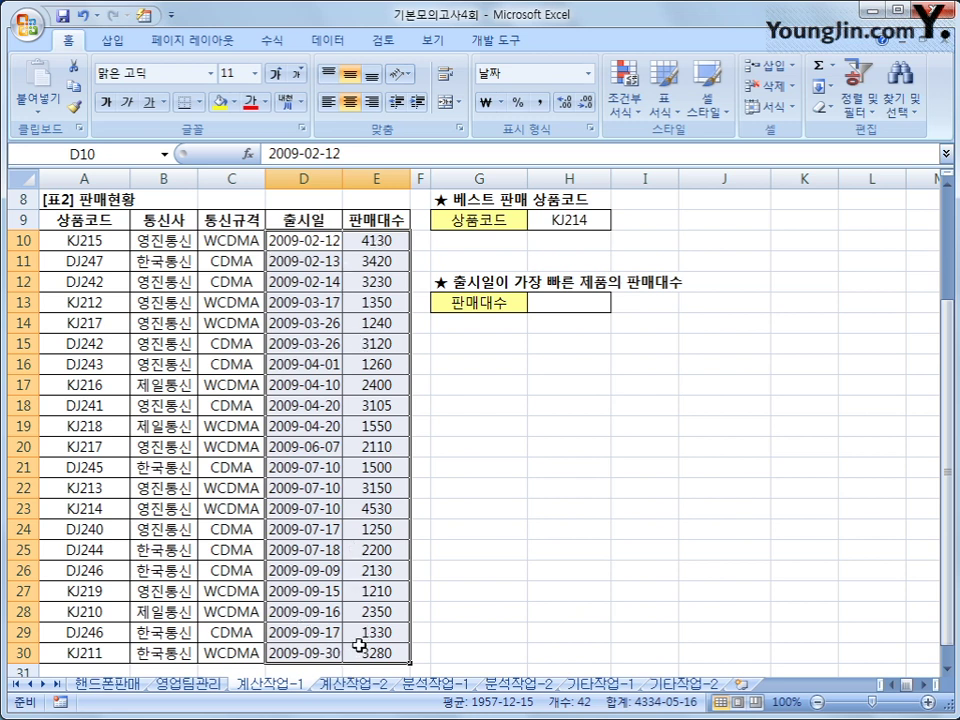
Step: Enter a MIN formula in H13 that finds the earliest date in the 출시일 range D10:D30
{"action": "left_click", "coordinate": [562, 302]}
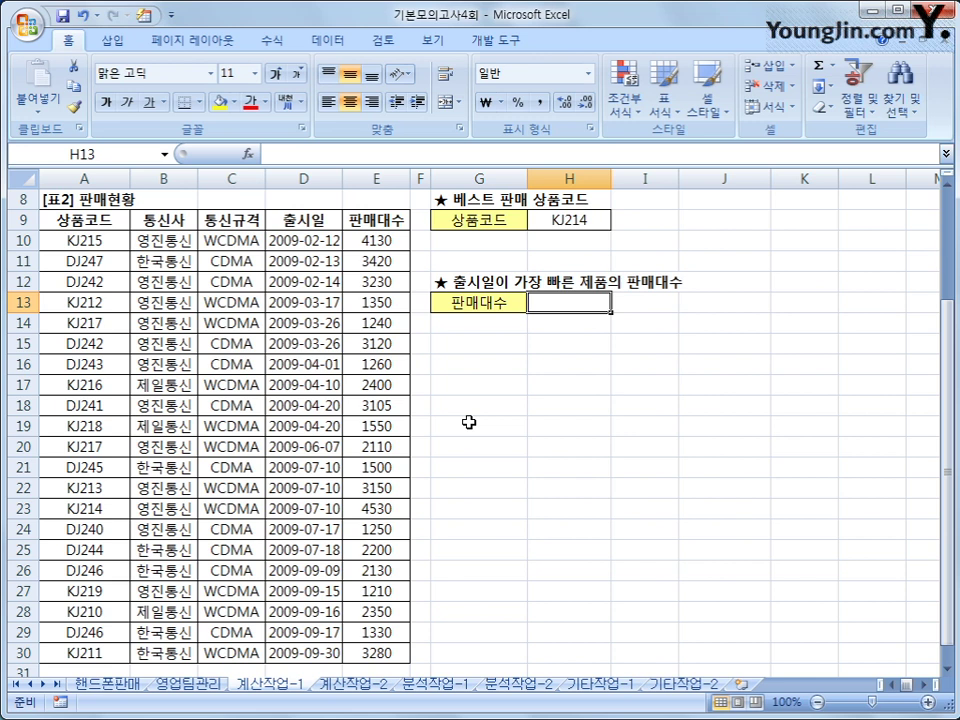
{"action": "type", "text": "=mi"}
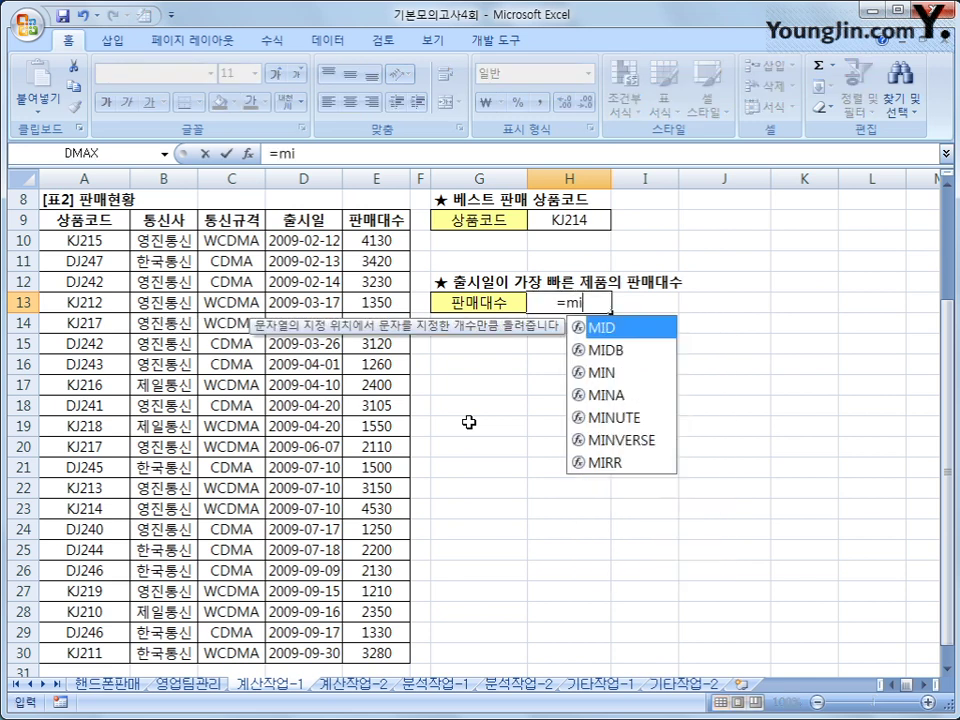
{"action": "type", "text": "n("}
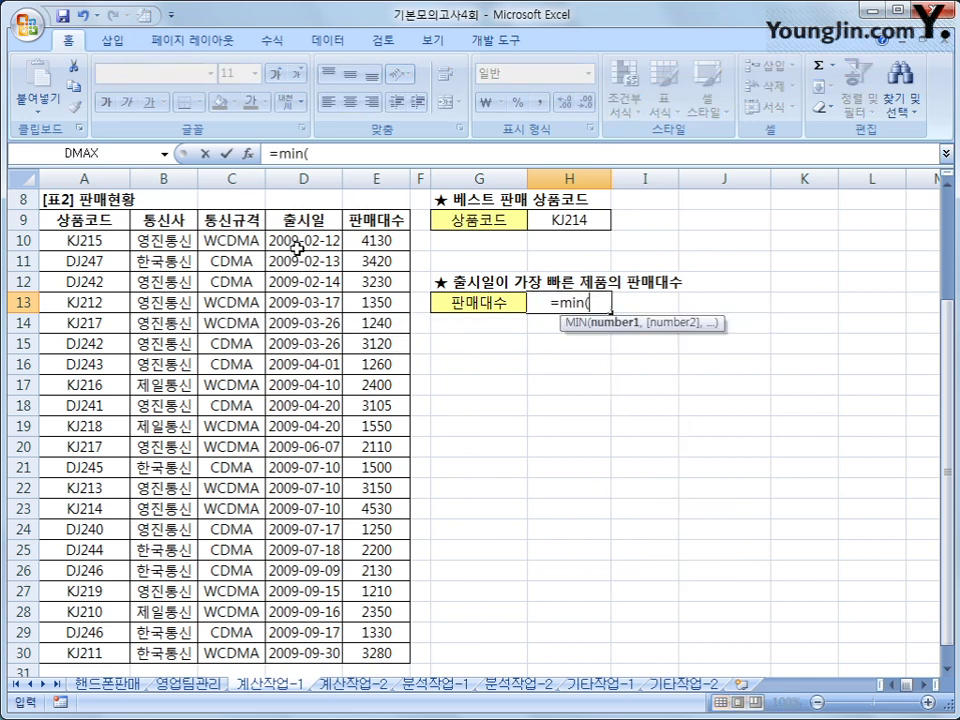
{"action": "left_click_drag", "start_coordinate": [296, 244], "coordinate": [295, 655]}
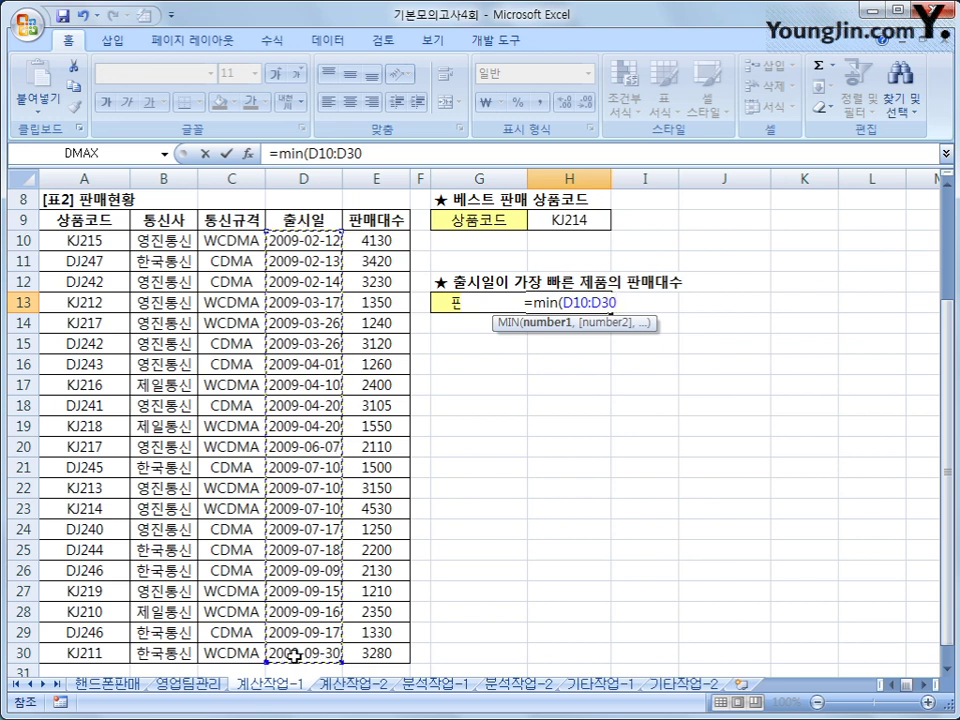
{"action": "type", "text": ")"}
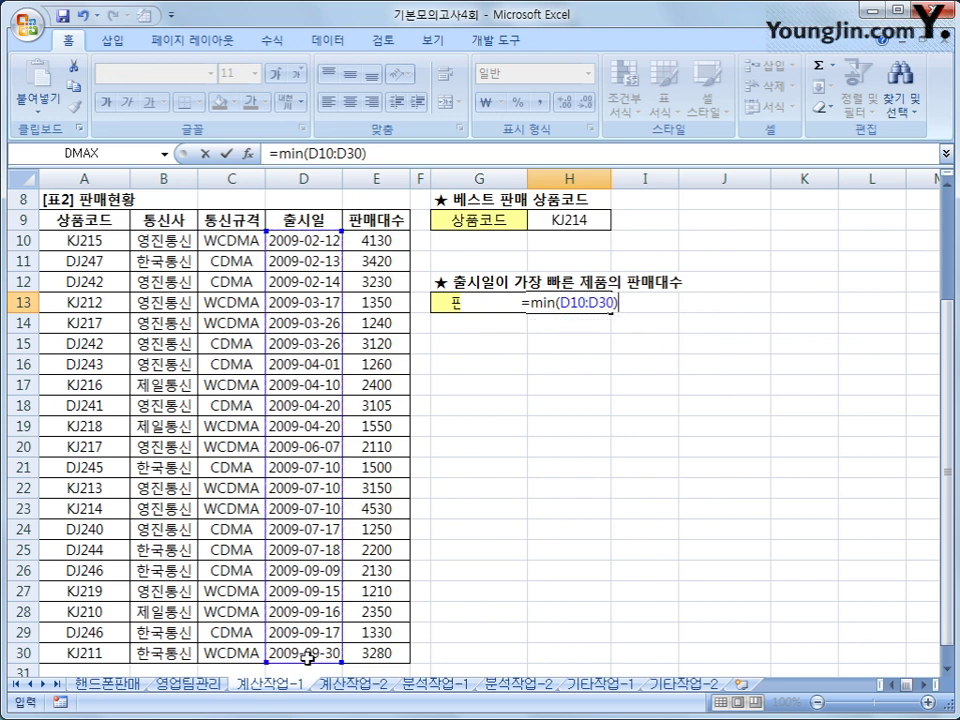
{"action": "key", "text": "Return"}
{"action": "key", "text": "Up"}
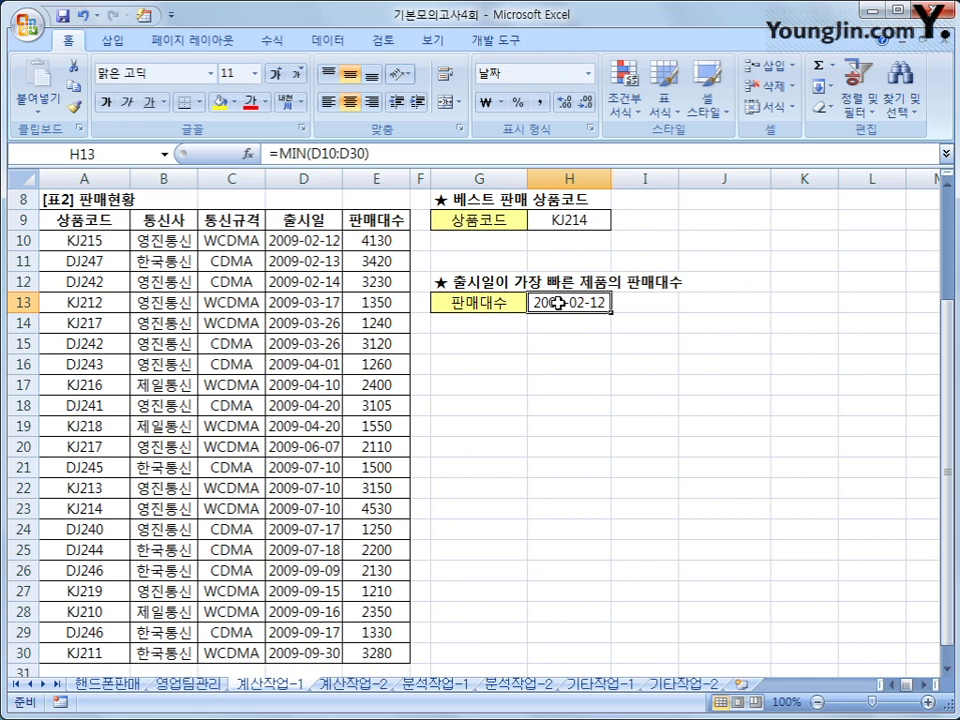
Step: Wrap the MIN function in H13 in a VLOOKUP function so that it serves as the lookup value
{"action": "left_click", "coordinate": [279, 153]}
{"action": "type", "text": "v"}
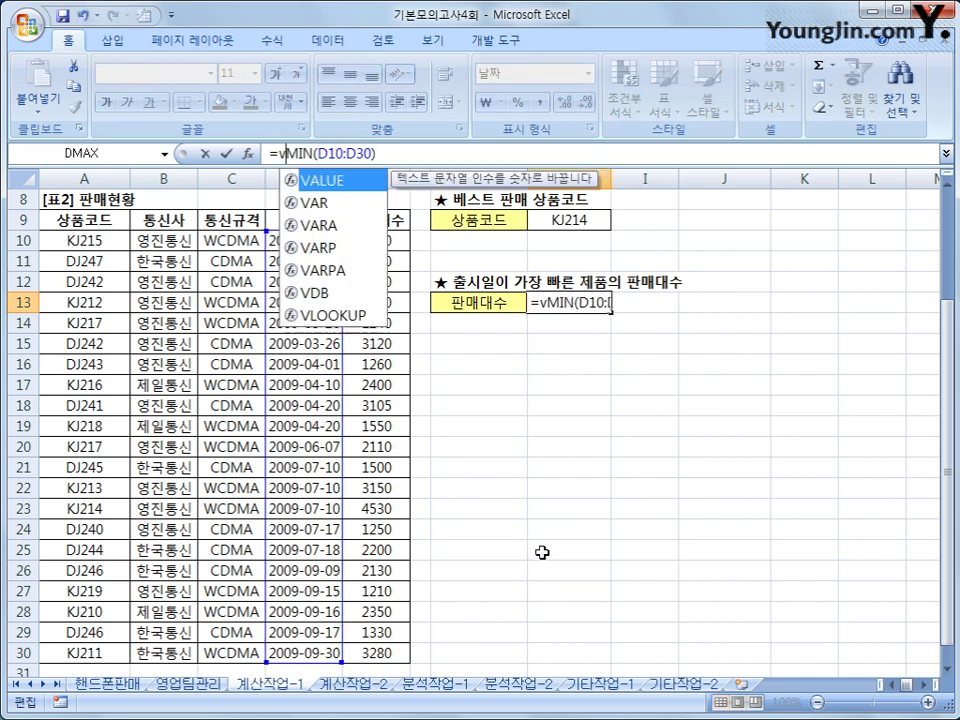
{"action": "type", "text": "l"}
{"action": "key", "text": "Tab"}
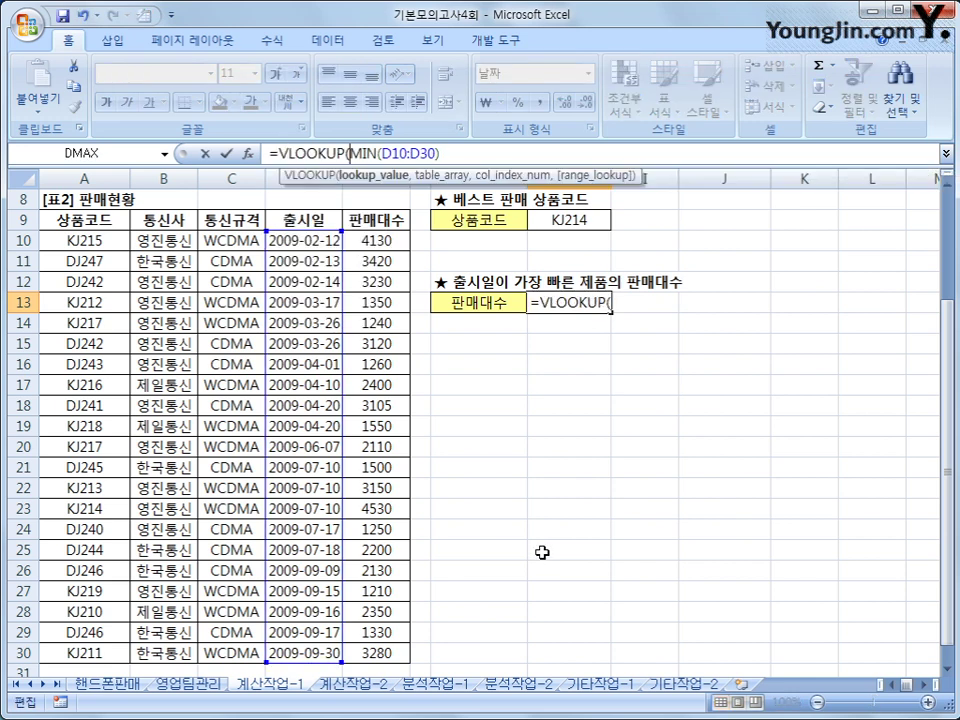
{"action": "left_click", "coordinate": [454, 156]}
{"action": "type", "text": ","}
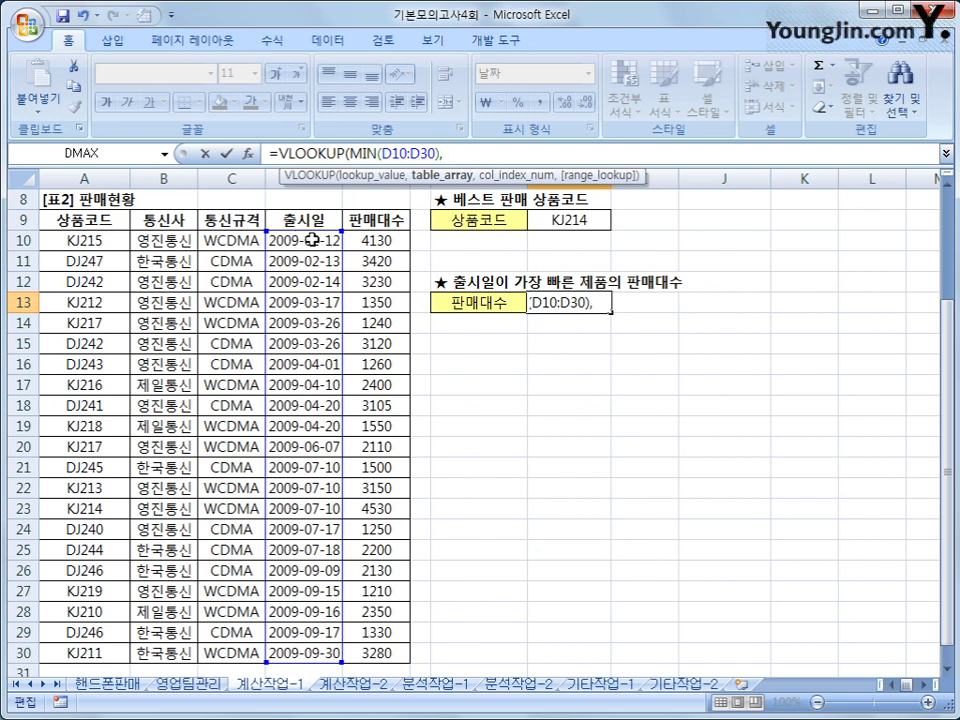
Step: Complete the H13 VLOOKUP with table array D10:E30, column index 2 and range lookup 0
{"action": "left_click_drag", "start_coordinate": [310, 242], "coordinate": [357, 652]}
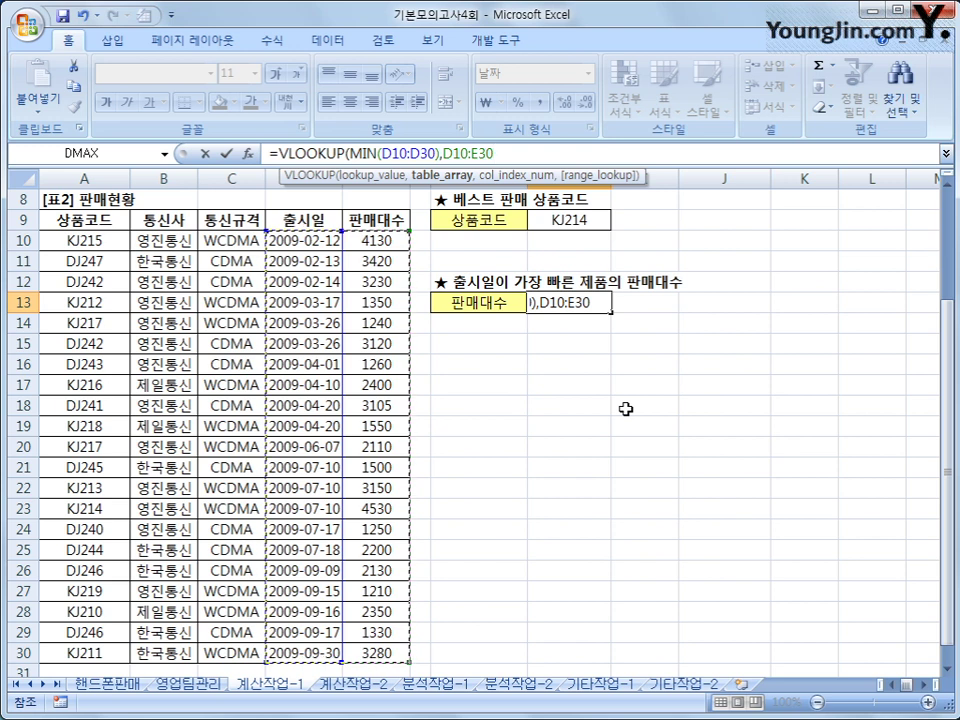
{"action": "type", "text": ","}
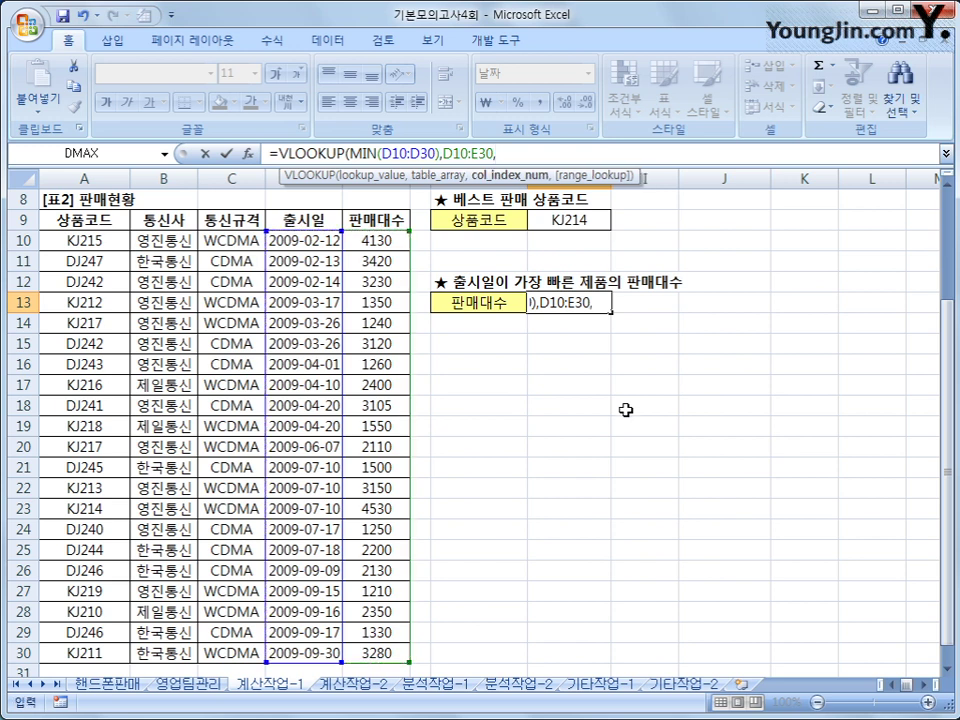
{"action": "type", "text": "2,0"}
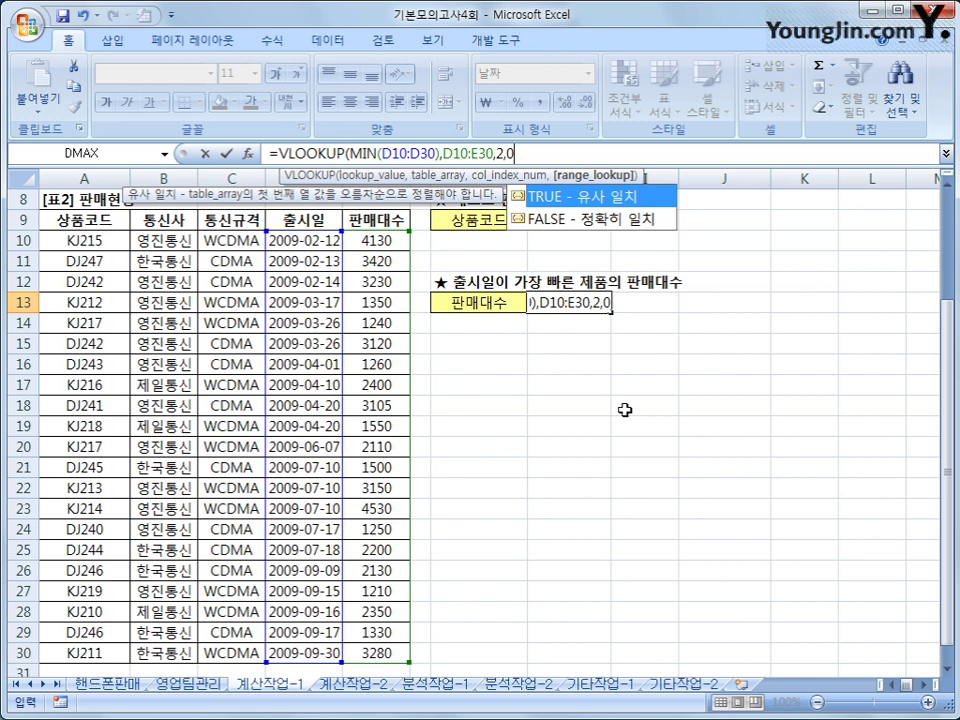
{"action": "type", "text": ")"}
{"action": "key", "text": "Return"}
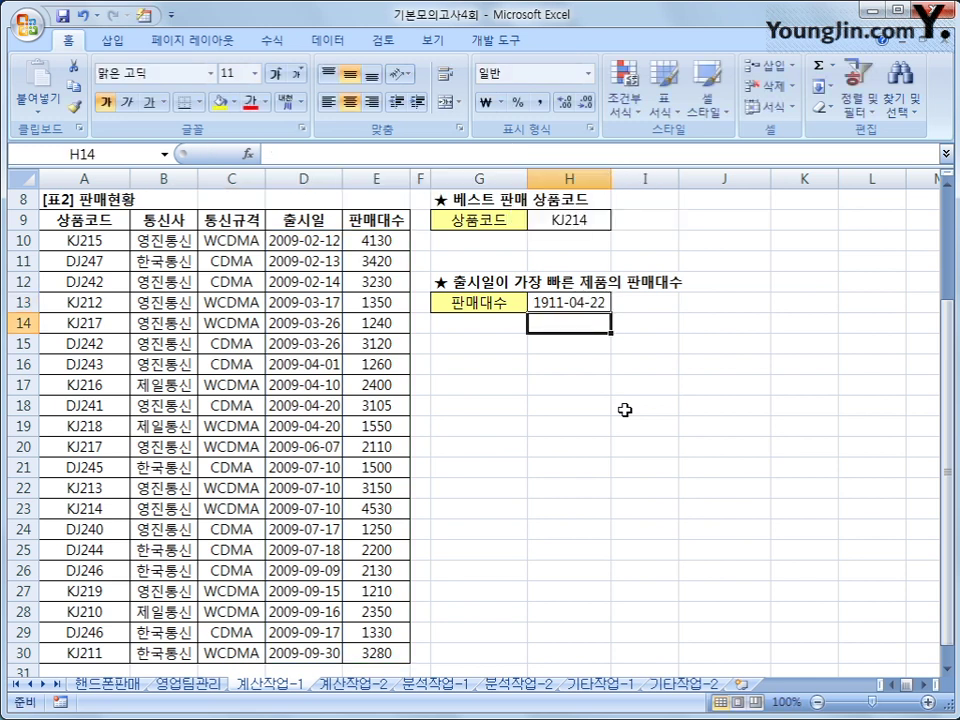
Step: Set the number format of H13 to 일반 so the sales lookup result is not formatted as a date
{"action": "key", "text": "Up"}
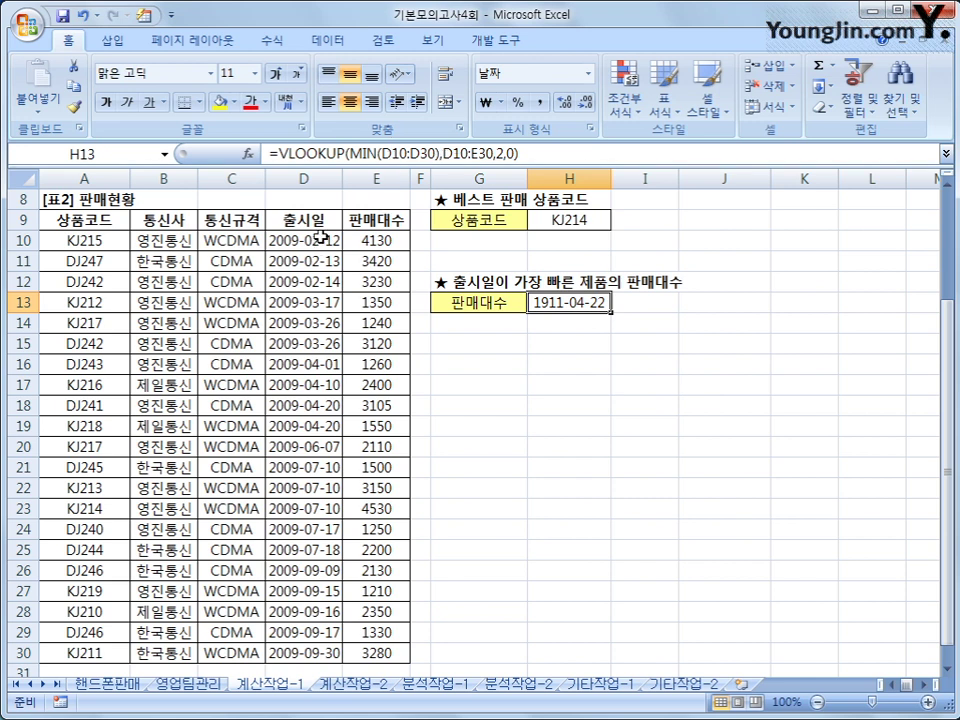
{"action": "right_click", "coordinate": [553, 302]}
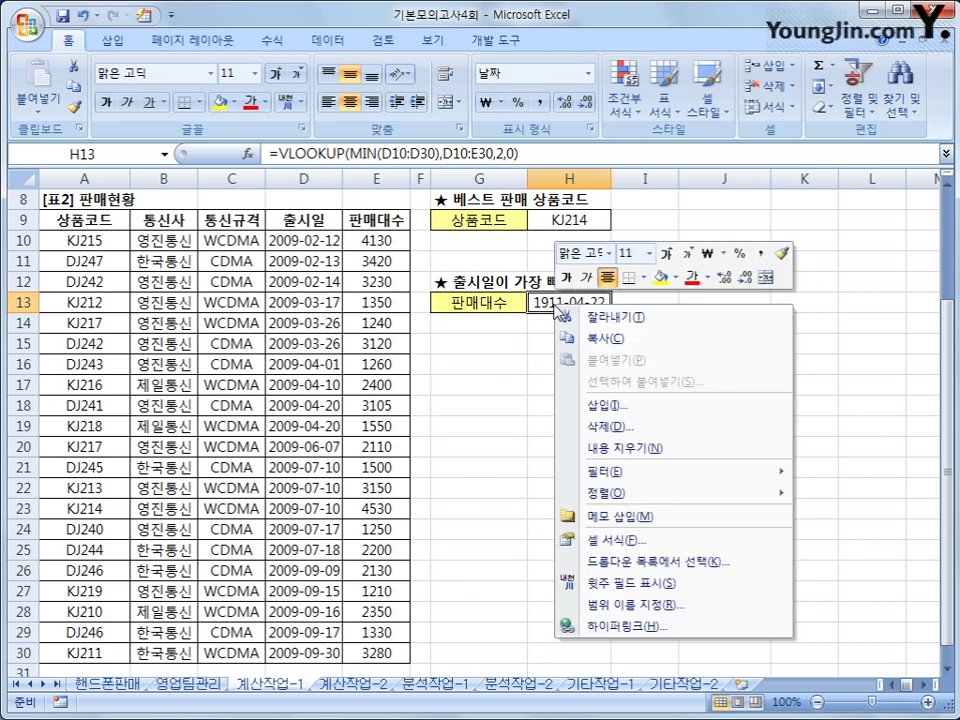
{"action": "left_click", "coordinate": [557, 541]}
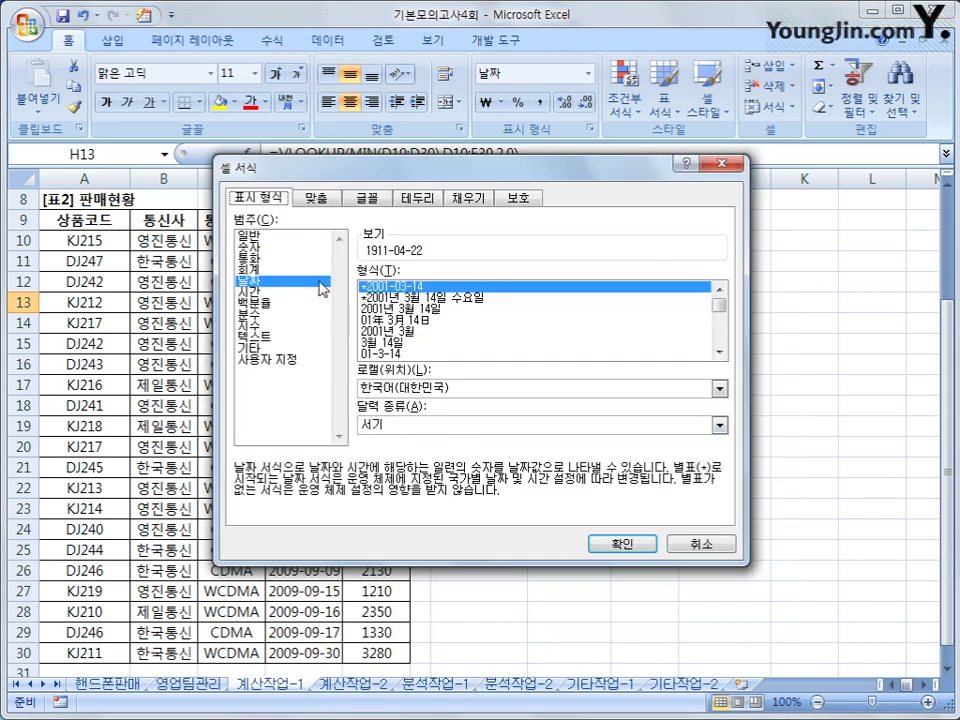
{"action": "left_click", "coordinate": [298, 238]}
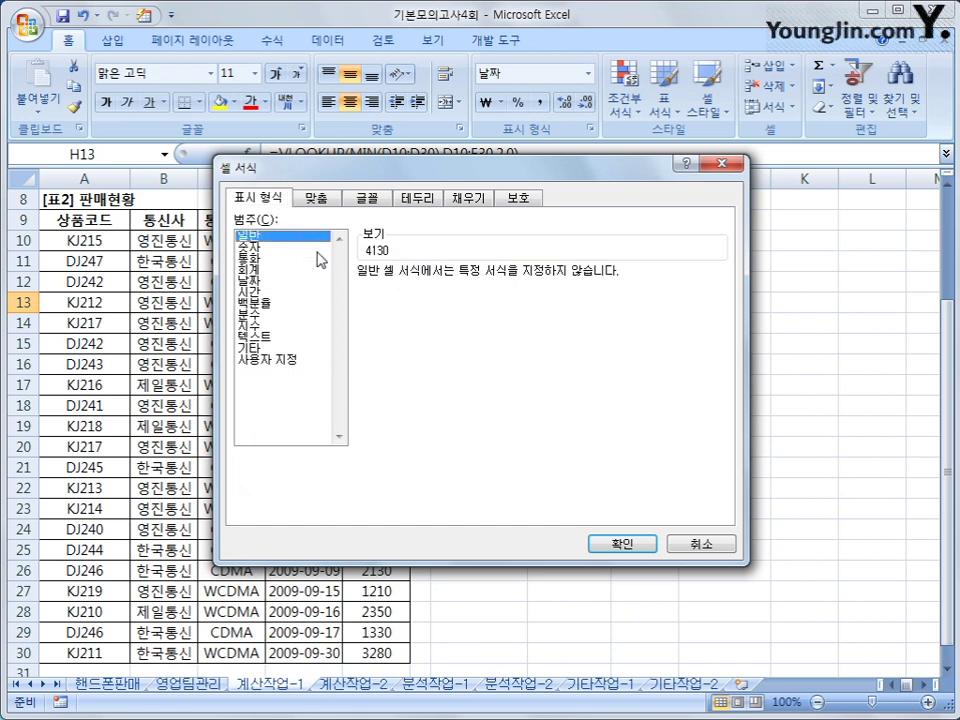
{"action": "left_click", "coordinate": [607, 544]}
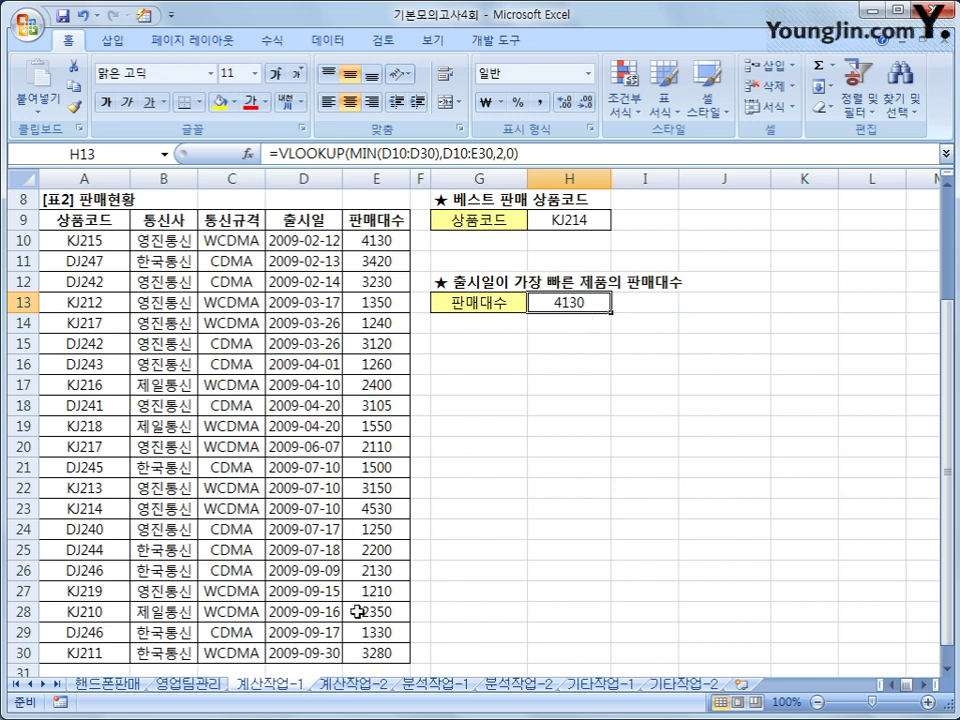
Step: Go to the 계산작업-2 sheet and insert a new module into the workbook's VBA project
{"action": "left_click", "coordinate": [348, 684]}
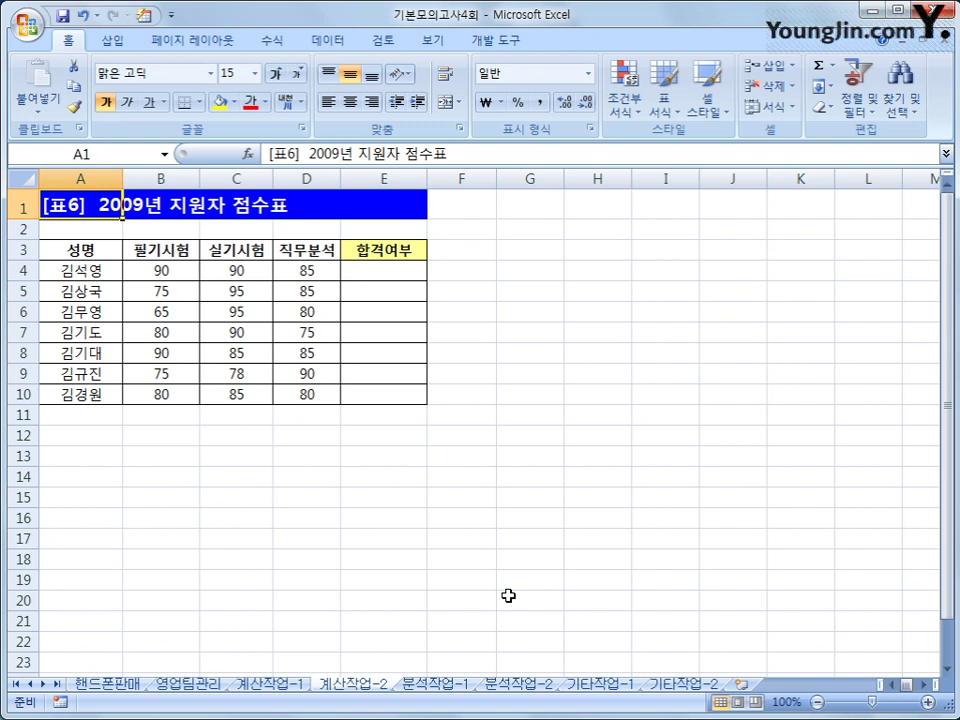
{"action": "left_click", "coordinate": [496, 41]}
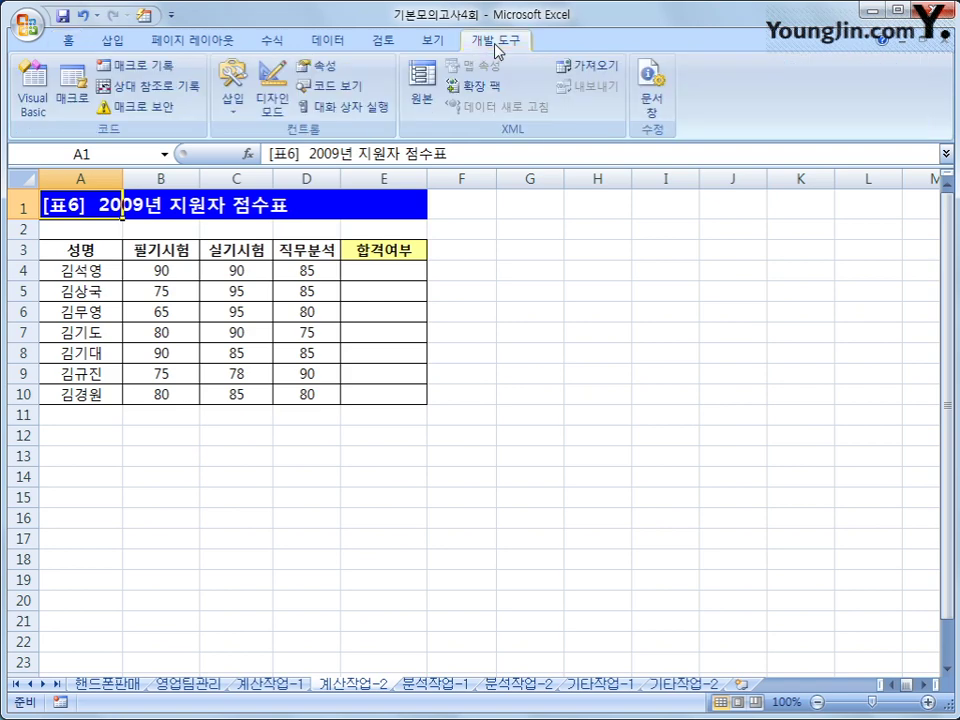
{"action": "left_click", "coordinate": [36, 98]}
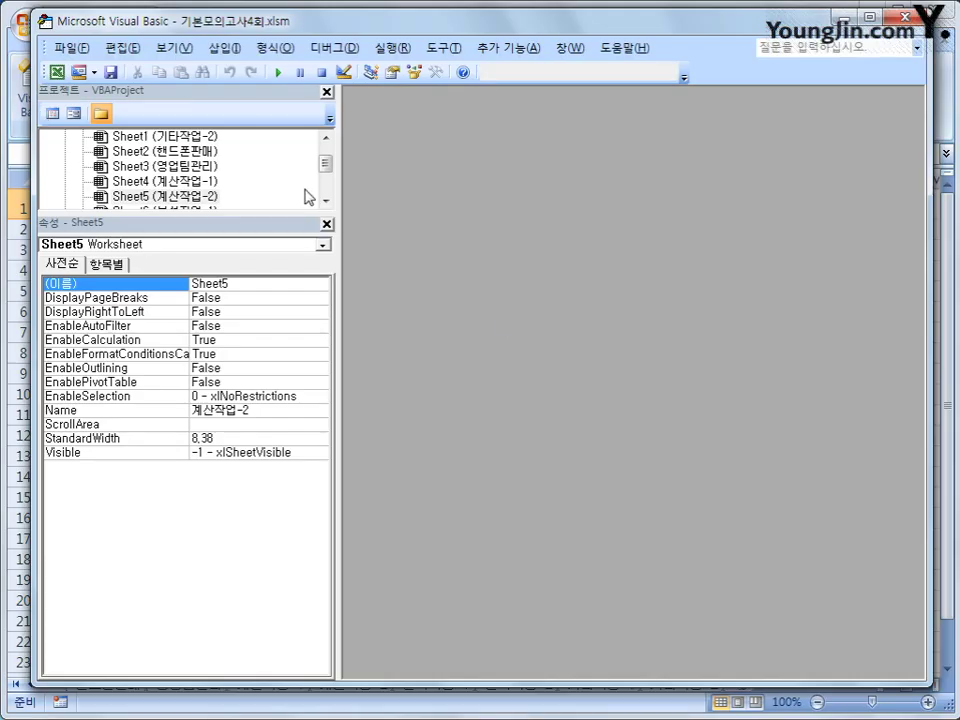
{"action": "left_click", "coordinate": [223, 47]}
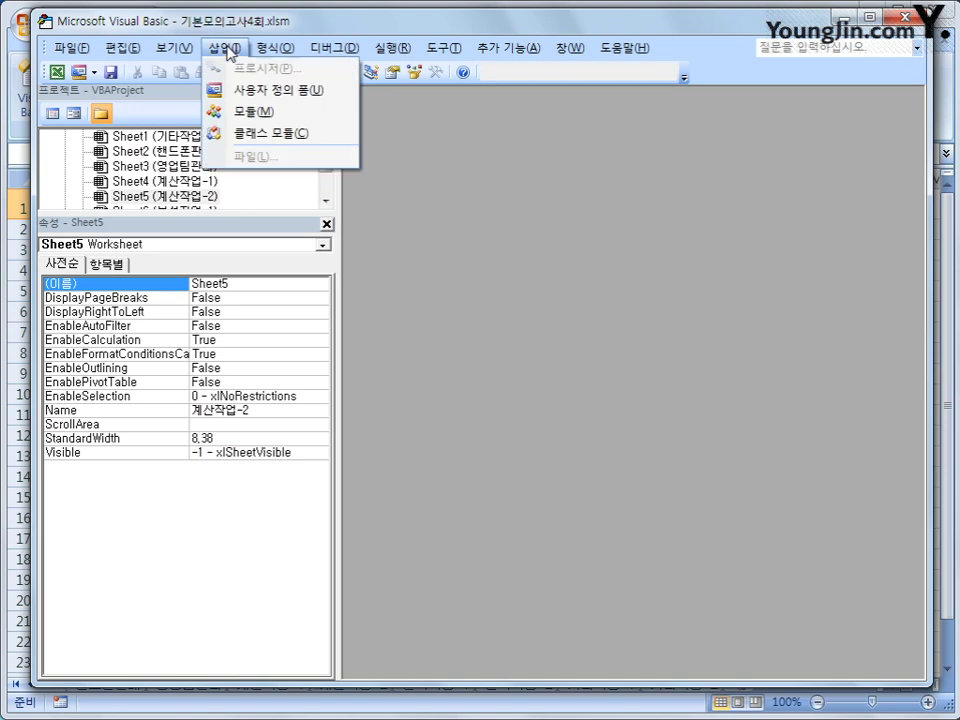
{"action": "left_click", "coordinate": [255, 112]}
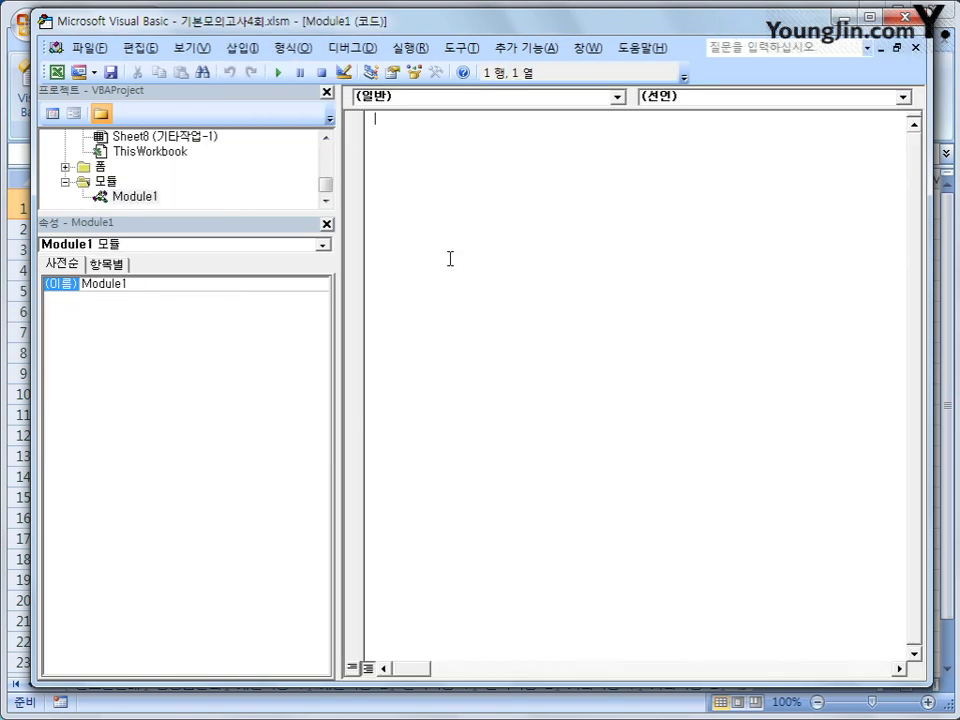
Step: Declare the public function fn합격 in the module with the arguments 필기시험, 실기시험 and 직무분석
{"action": "type", "text": "public function fn합ㄱ"}
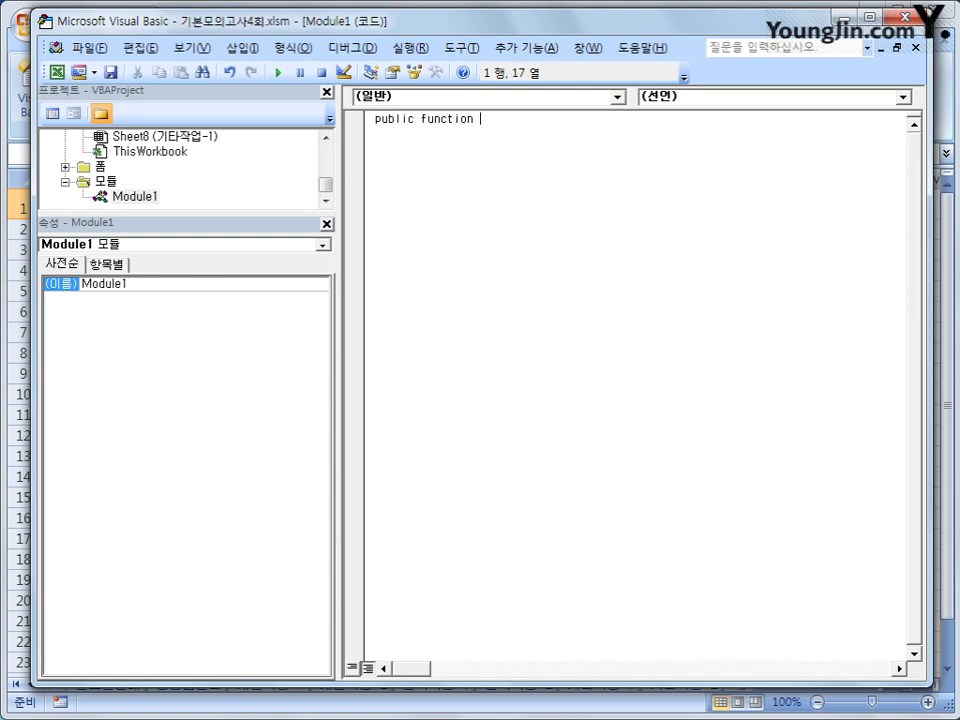
{"action": "type", "text": "ㅕㄱ(필기시허ㅁ,"}
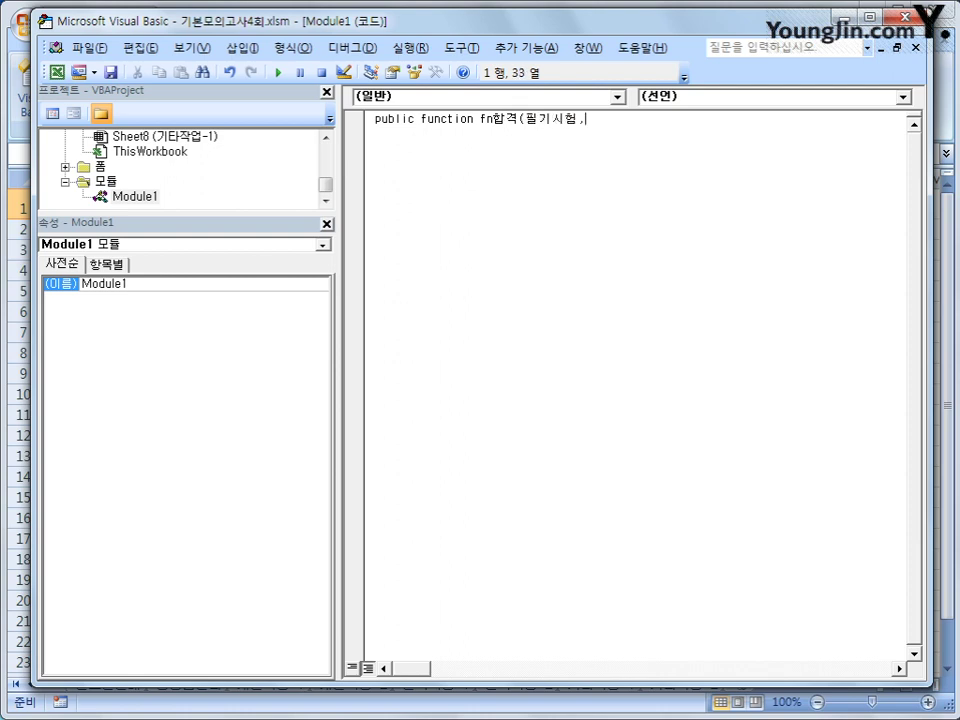
{"action": "type", "text": "실기시험,직"}
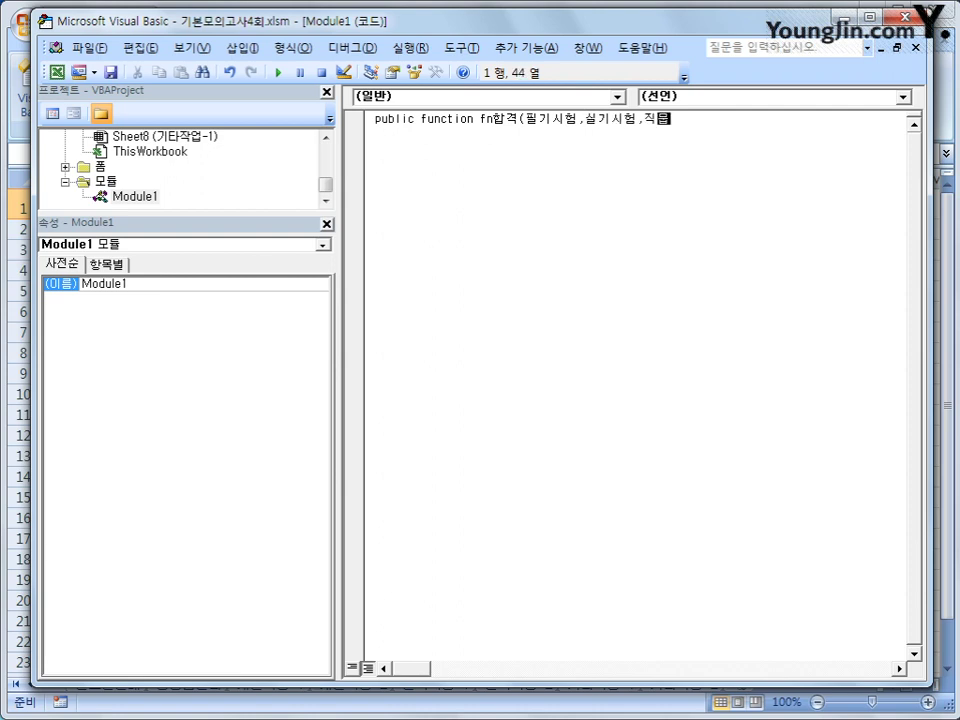
{"action": "type", "text": "무분ㅅㄱ)"}
{"action": "key", "text": "Return"}
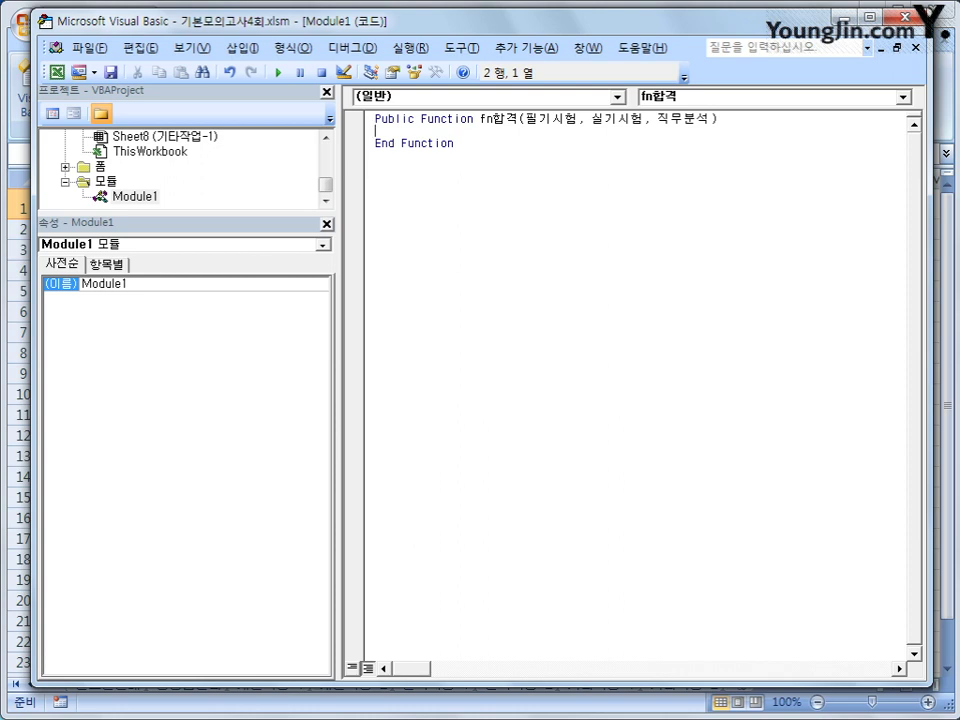
{"action": "key", "text": "Return"}
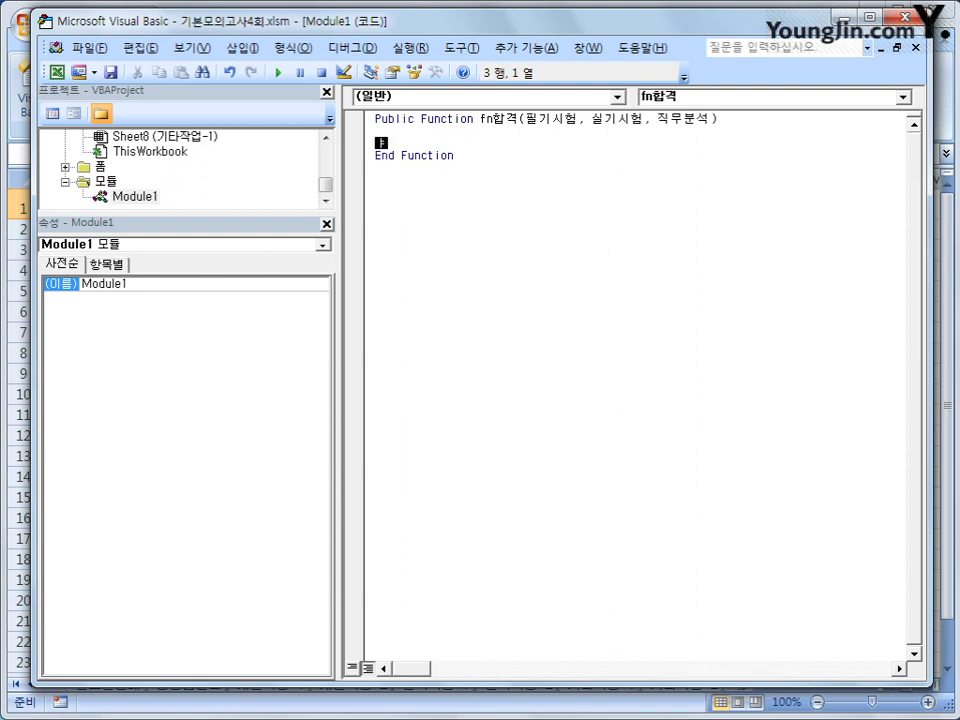
Step: Begin an indented If statement inside fn합격 with the condition 직무분석 >= 80
{"action": "type", "text": "if"}
{"action": "key", "text": "BackSpace"}
{"action": "key", "text": "BackSpace"}
{"action": "key", "text": "BackSpace"}
{"action": "key", "text": "Tab"}
{"action": "type", "text": "if "}
{"action": "type", "text": "직ㅁ"}
{"action": "type", "text": "무분석 "}
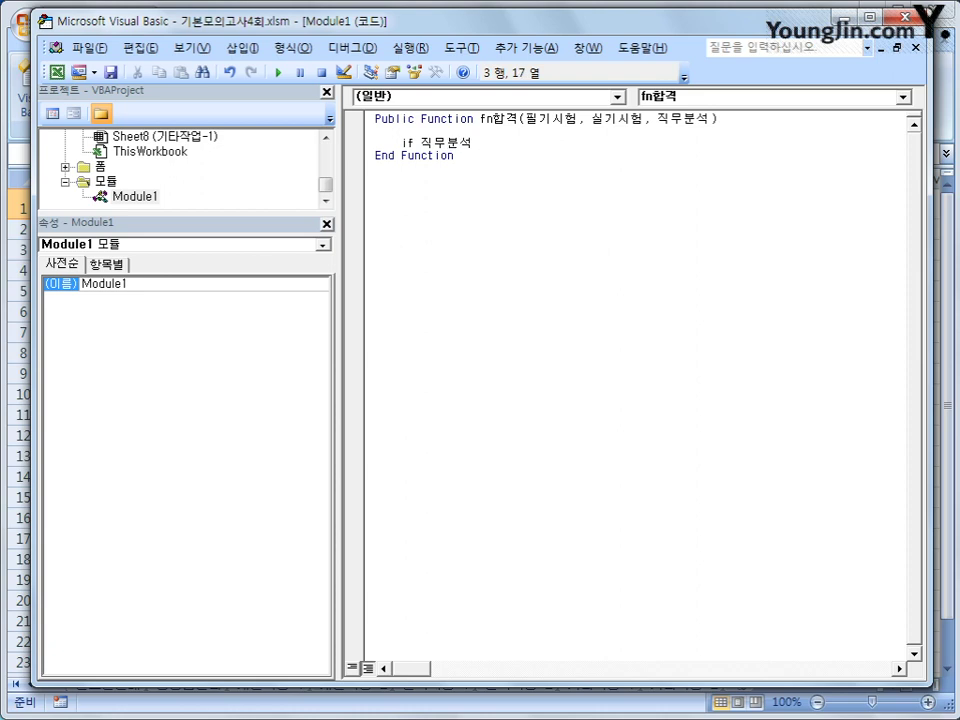
{"action": "type", "text": ">=80"}
Step: Extend the If condition with And 시험점수 >= 80 and close the line with Then
{"action": "type", "text": " and "}
{"action": "type", "text": "tlfrlt"}
{"action": "key", "text": "BackSpace"}
{"action": "key", "text": "BackSpace"}
{"action": "key", "text": "BackSpace"}
{"action": "key", "text": "BackSpace"}
{"action": "key", "text": "BackSpace"}
{"action": "key", "text": "BackSpace"}
{"action": "type", "text": "시험ㅈ"}
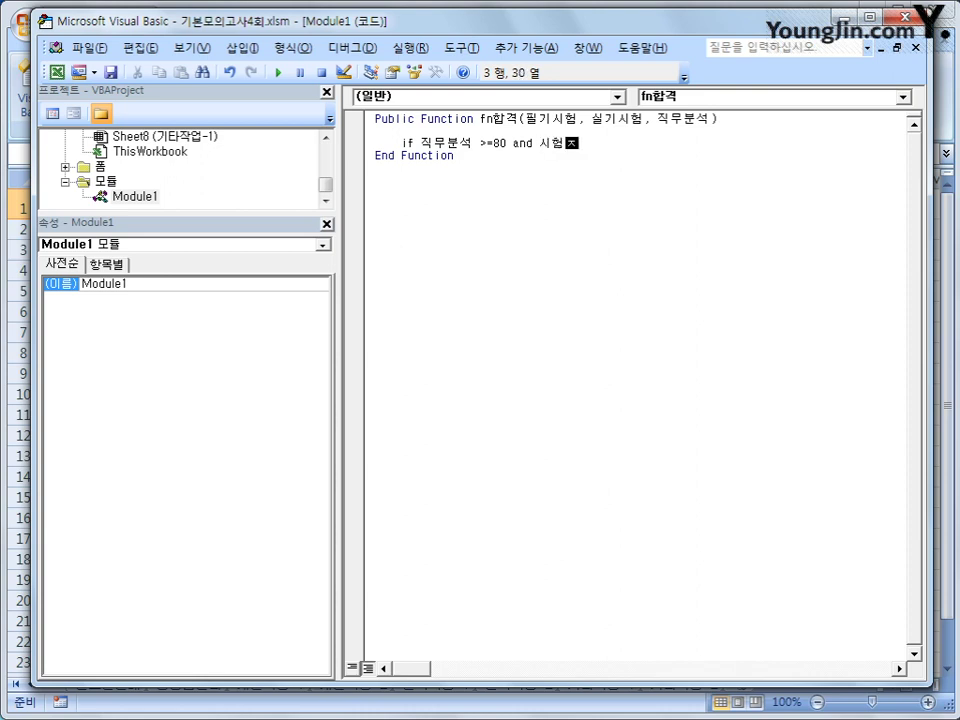
{"action": "type", "text": "점수 >=80 ㅅ"}
{"action": "key", "text": "BackSpace"}
{"action": "type", "text": "then"}
{"action": "key", "text": "Return"}
Step: Add an indented line under the If condition that assigns "합격" to fn합격
{"action": "key", "text": "Tab"}
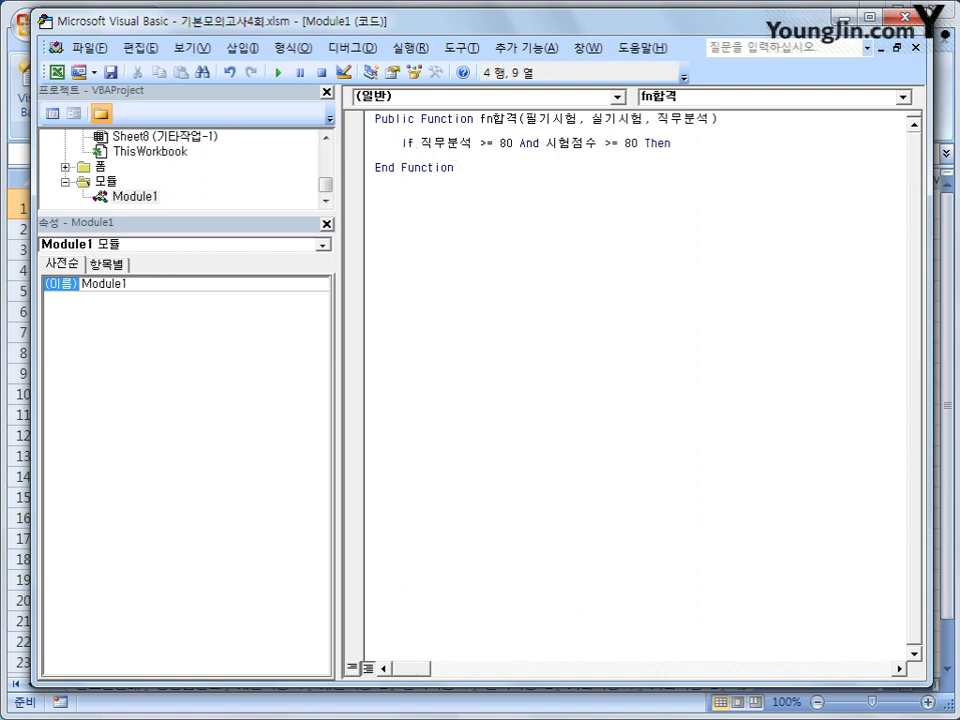
{"action": "type", "text": "f"}
{"action": "type", "text": "n하ㅂ"}
{"action": "type", "text": "격 "}
{"action": "type", "text": "= "}
{"action": "type", "text": "\"gkq"}
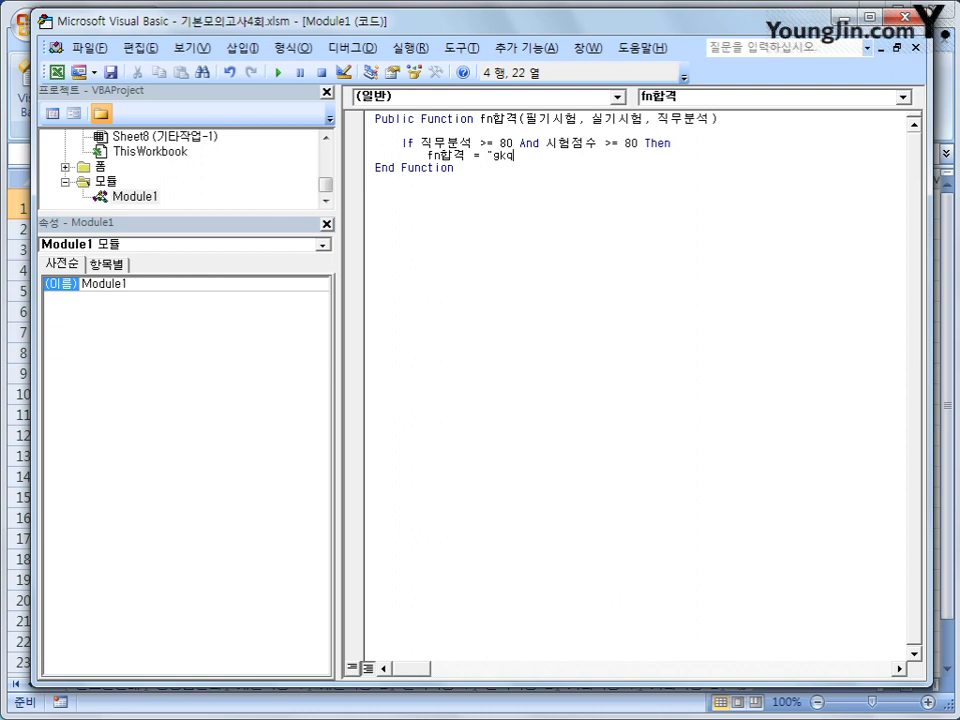
{"action": "key", "text": "BackSpace"}
{"action": "key", "text": "BackSpace"}
{"action": "key", "text": "BackSpace"}
{"action": "type", "text": "합격\""}
{"action": "key", "text": "Return"}
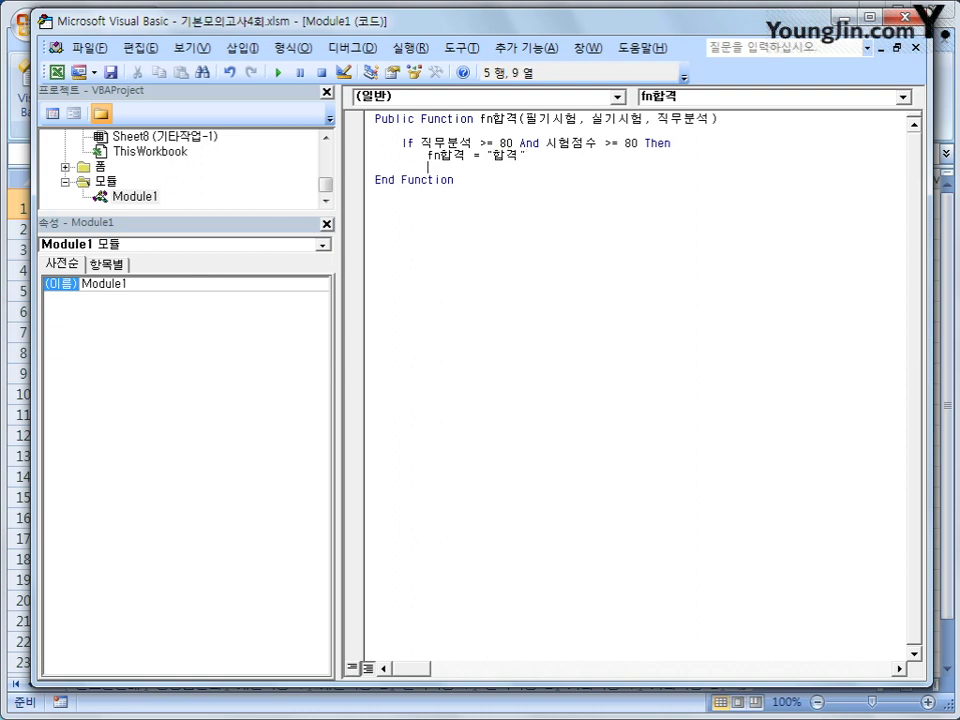
Step: Add an Else branch that assigns "불합격" to fn합격 and close the block with End If
{"action": "key", "text": "BackSpace"}
{"action": "type", "text": "else"}
{"action": "key", "text": "Return"}
{"action": "key", "text": "Tab"}
{"action": "type", "text": "fn합격 "}
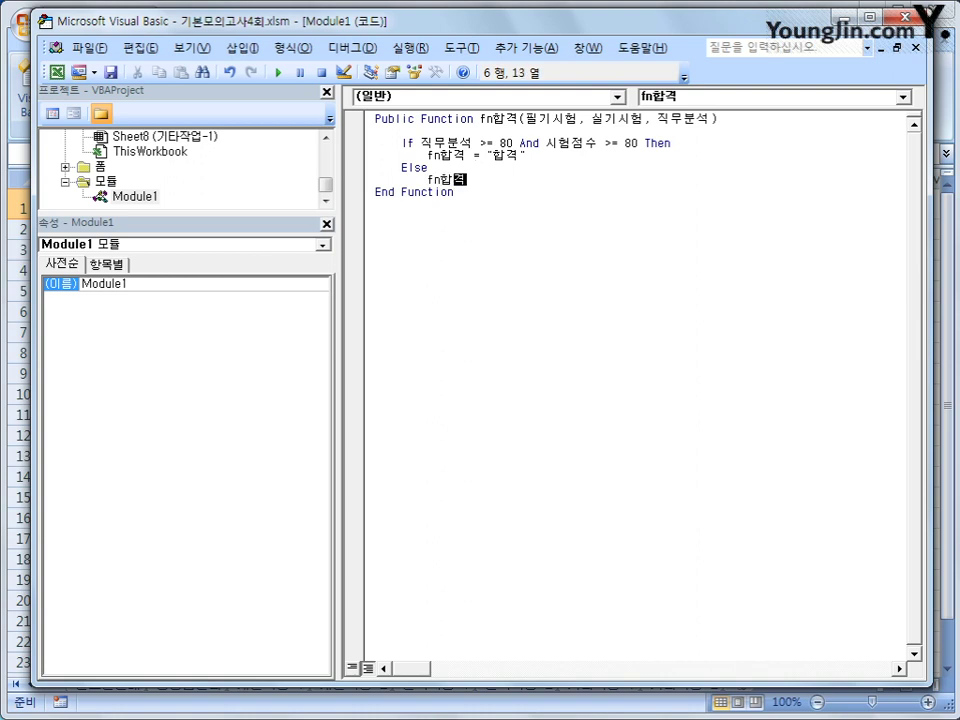
{"action": "type", "text": "=\"부ㄹ합격\""}
{"action": "key", "text": "Return"}
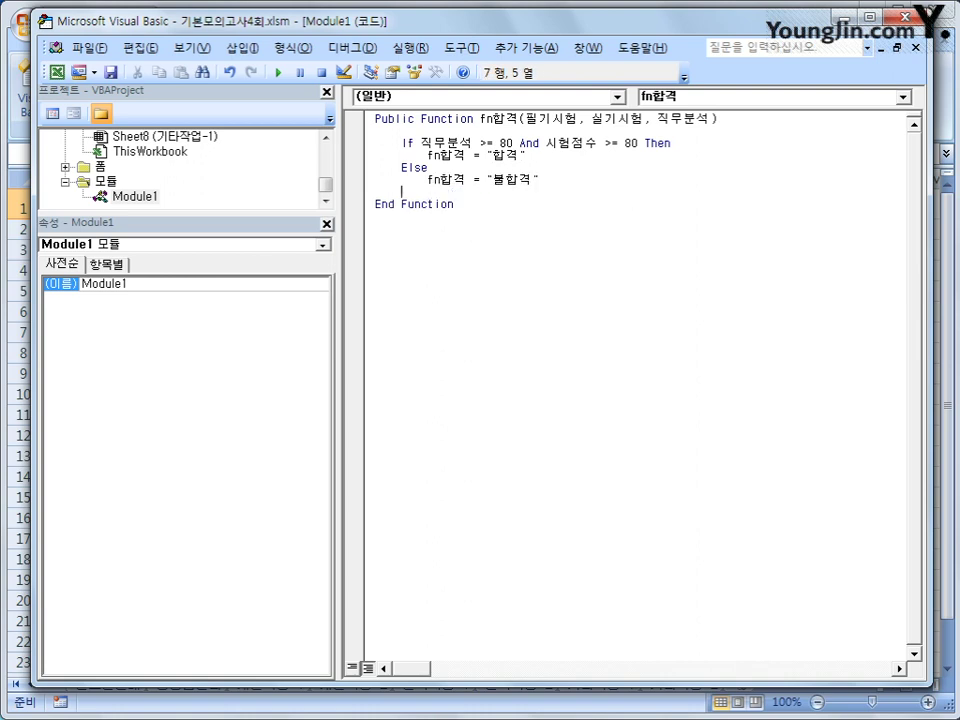
{"action": "type", "text": "end if"}
{"action": "key", "text": "Return"}
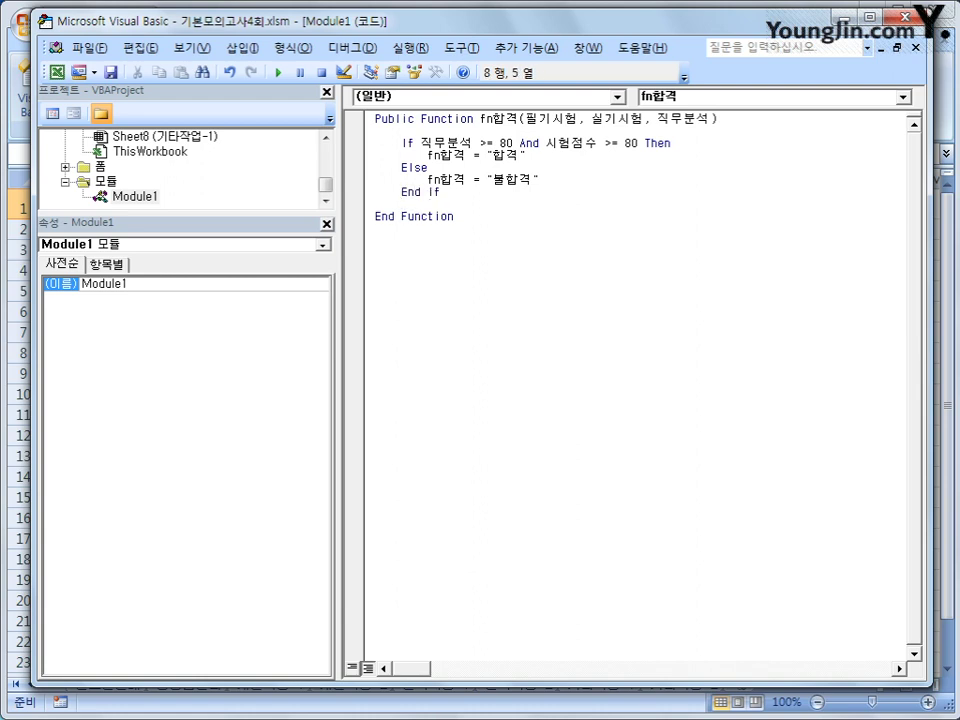
{"action": "key", "text": "Up"}
{"action": "left_click_drag", "start_coordinate": [546, 146], "coordinate": [585, 149]}
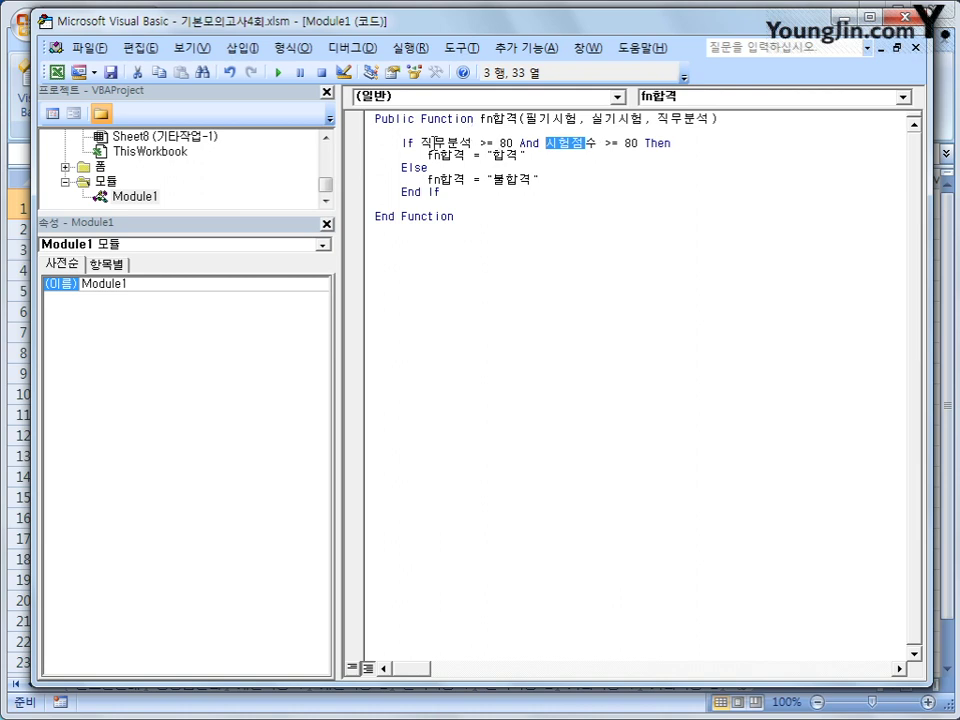
{"action": "left_click_drag", "start_coordinate": [421, 143], "coordinate": [474, 143]}
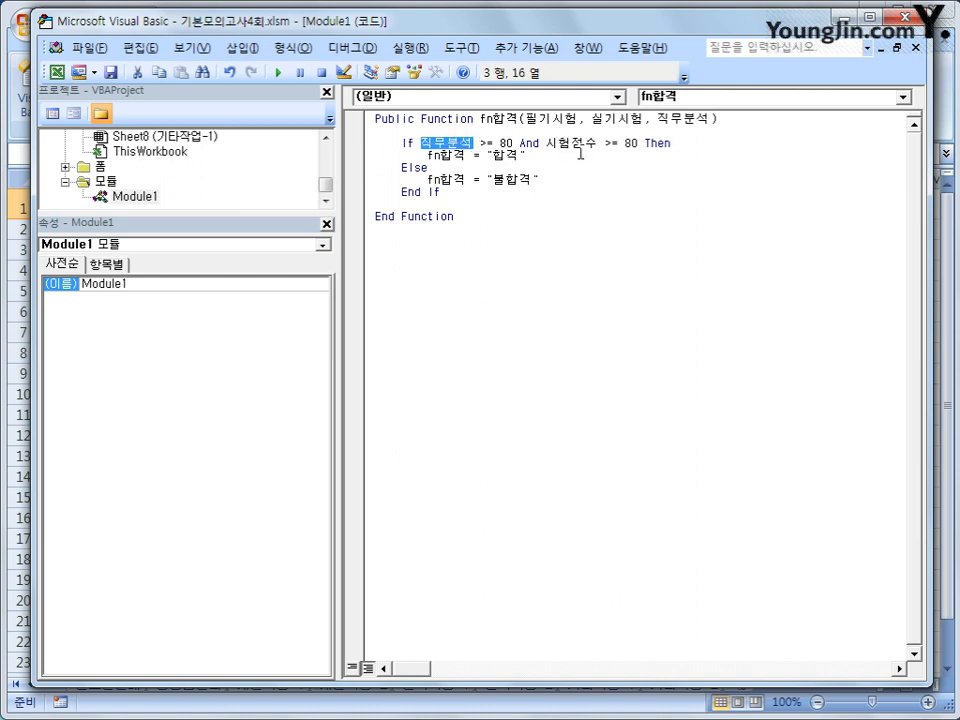
{"action": "left_click_drag", "start_coordinate": [546, 146], "coordinate": [598, 148]}
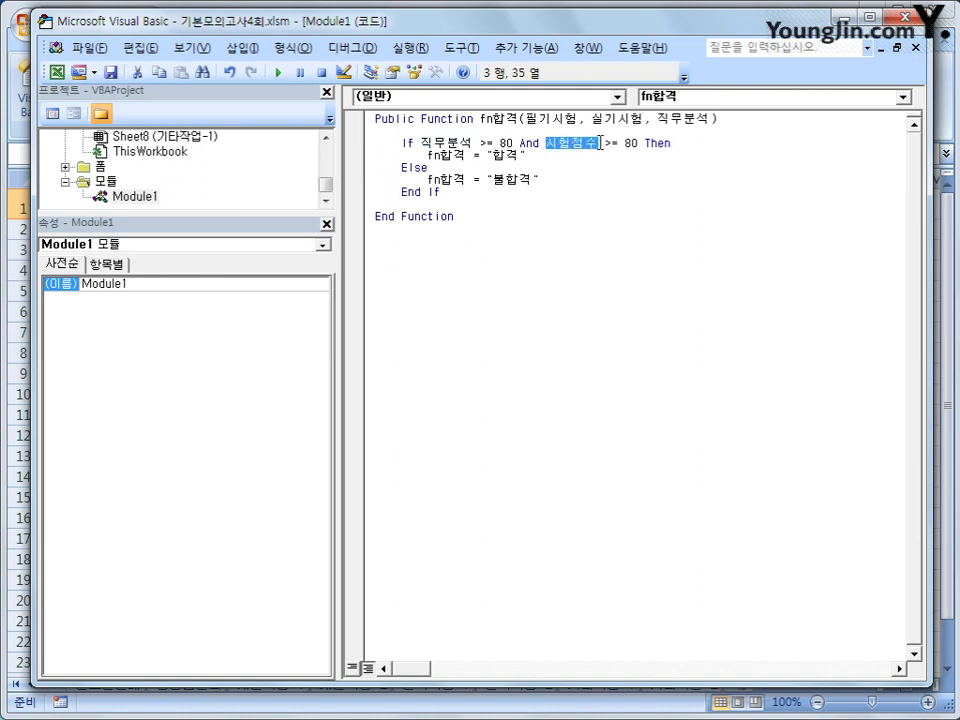
Step: Insert the indented line 시험점수 = (필기시험 + 실기시험) / 2 above the If statement in fn합격
{"action": "left_click", "coordinate": [745, 128]}
{"action": "key", "text": "Return"}
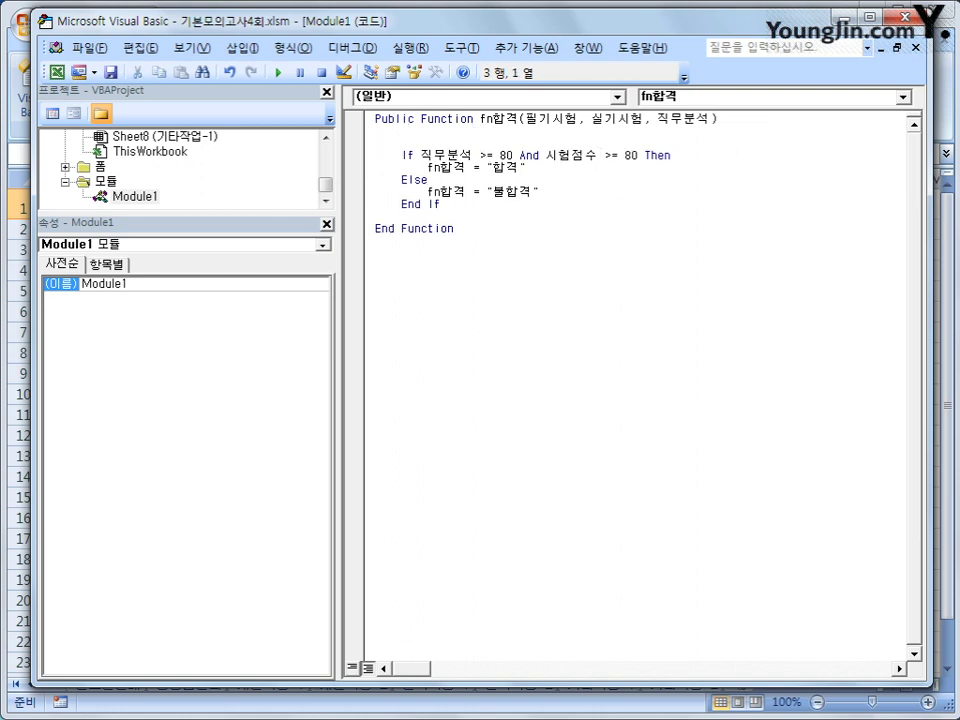
{"action": "key", "text": "Return"}
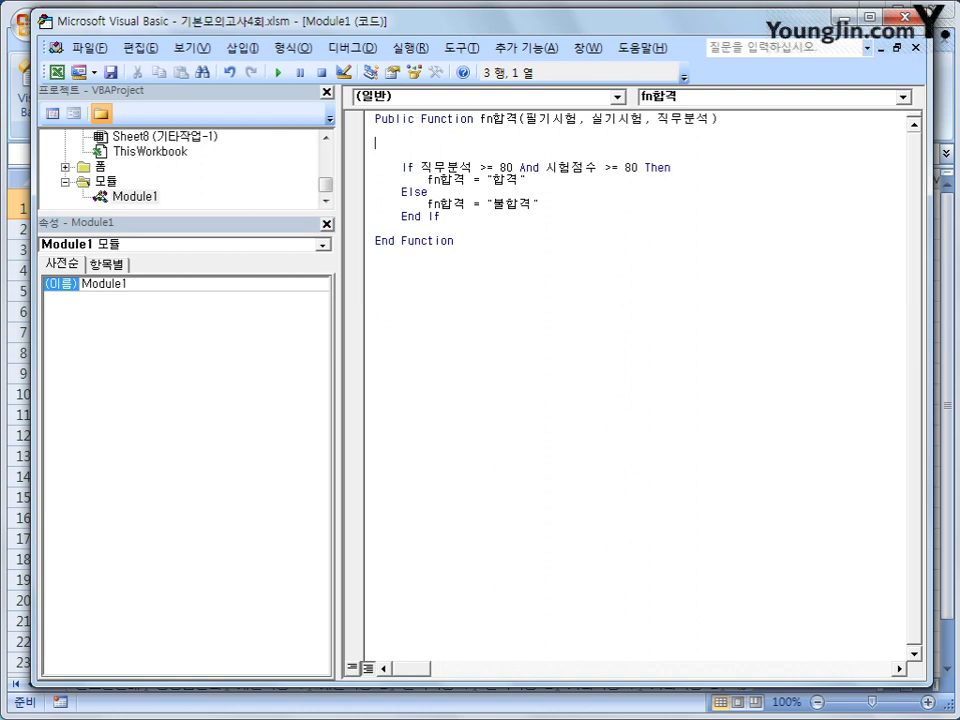
{"action": "key", "text": "Tab"}
{"action": "type", "text": "tlg"}
{"action": "key", "text": "BackSpace"}
{"action": "key", "text": "BackSpace"}
{"action": "key", "text": "BackSpace"}
{"action": "key", "text": "Hangul"}
{"action": "type", "text": "시험주"}
{"action": "key", "text": "BackSpace"}
{"action": "type", "text": "점수 ="}
{"action": "type", "text": "(필기시"}
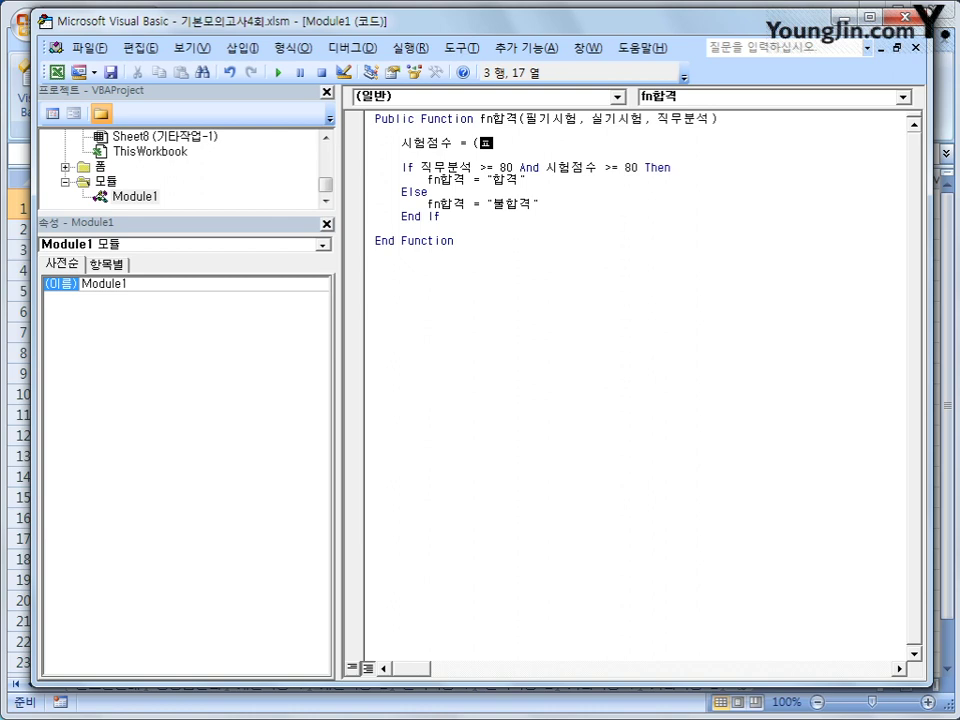
{"action": "type", "text": "험 "}
{"action": "type", "text": "+ 실기시"}
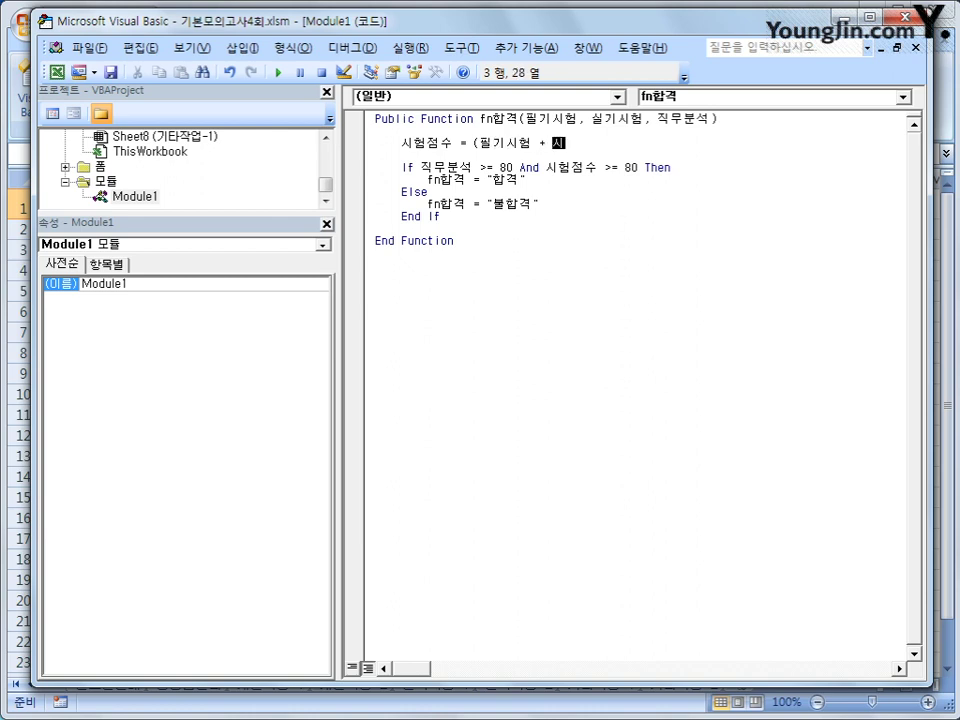
{"action": "type", "text": "험) /2"}
{"action": "left_click", "coordinate": [376, 155]}
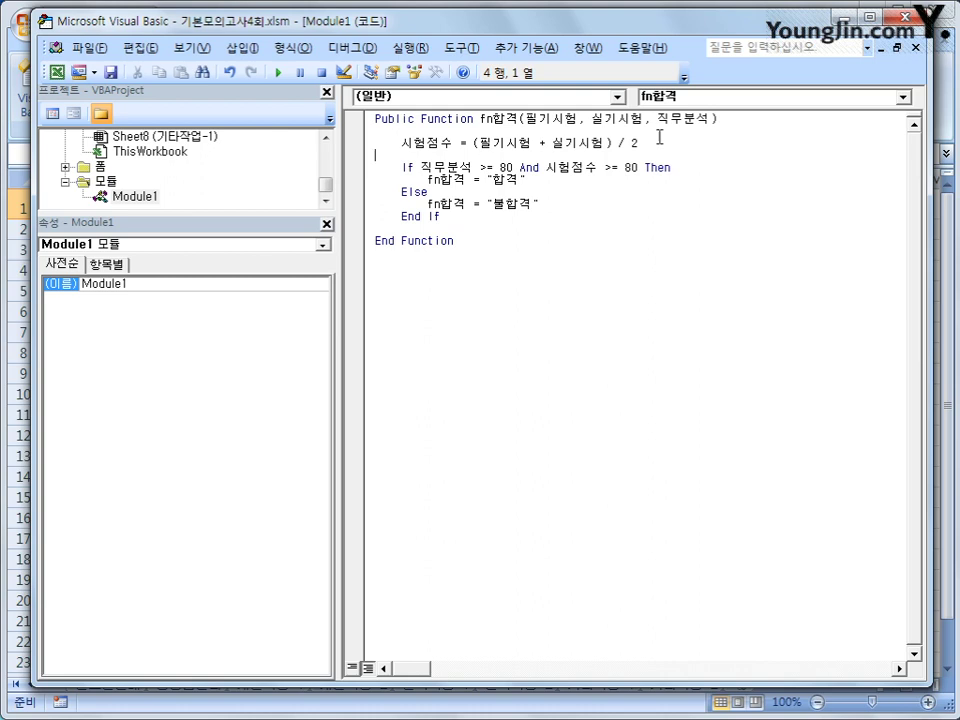
Step: Review the 시험점수 average expression and where 시험점수 is used in the If condition
{"action": "left_click", "coordinate": [401, 142]}
{"action": "left_click_drag", "start_coordinate": [544, 167], "coordinate": [592, 170]}
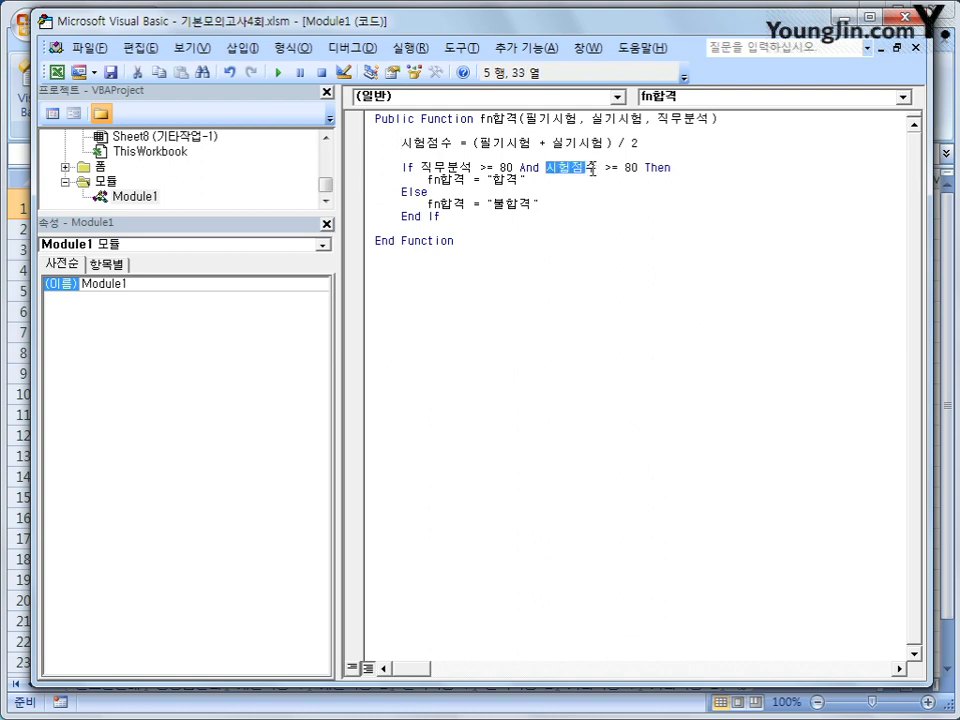
{"action": "left_click", "coordinate": [479, 146]}
{"action": "left_click_drag", "start_coordinate": [479, 146], "coordinate": [649, 140]}
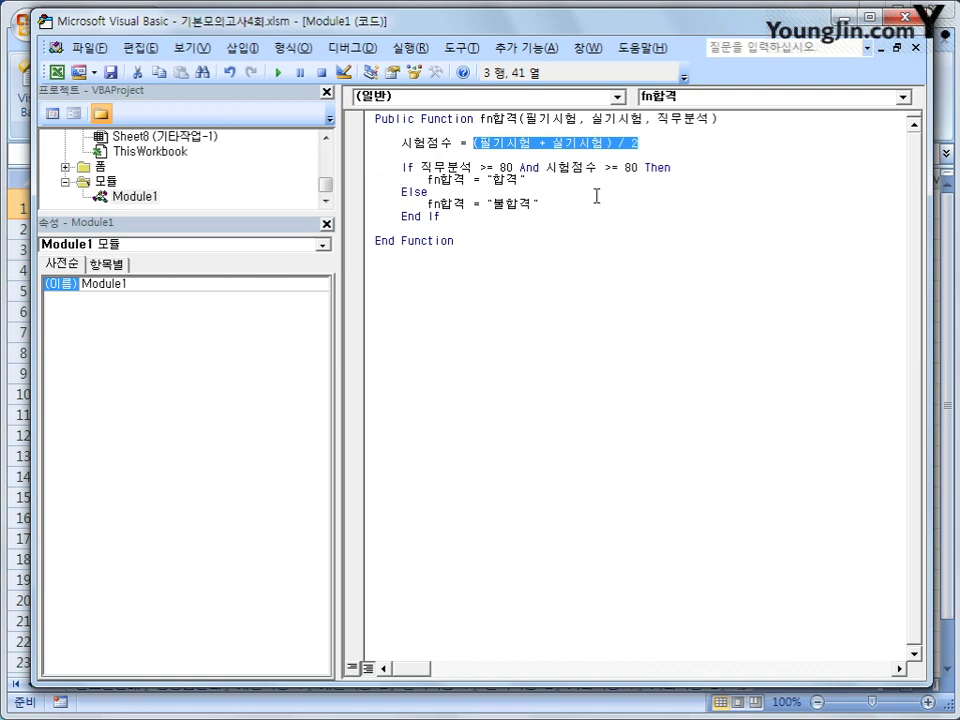
{"action": "left_click", "coordinate": [580, 255]}
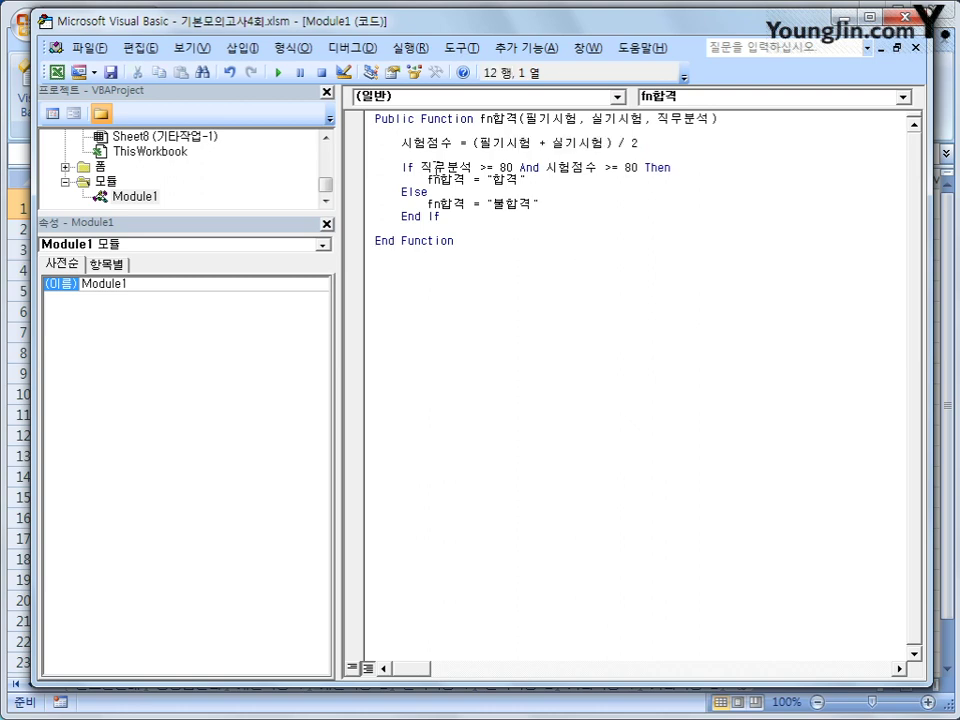
{"action": "left_click_drag", "start_coordinate": [472, 146], "coordinate": [646, 144]}
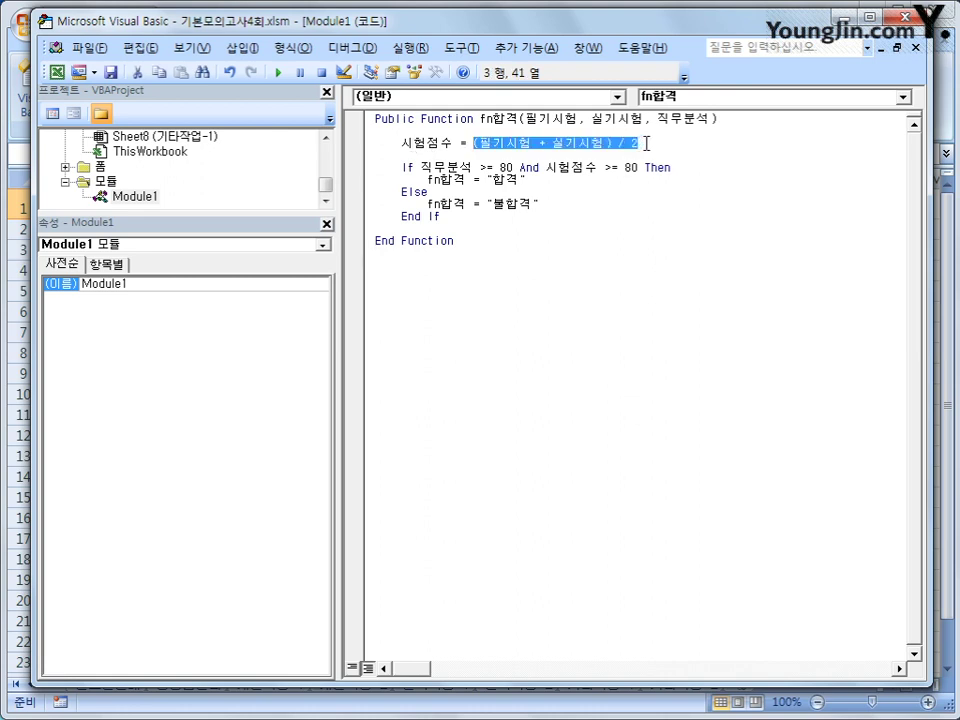
Step: Return from the code editor to the 계산작업-2 worksheet and insert the user-defined function fn합격 in cell E4
{"action": "left_click", "coordinate": [634, 279]}
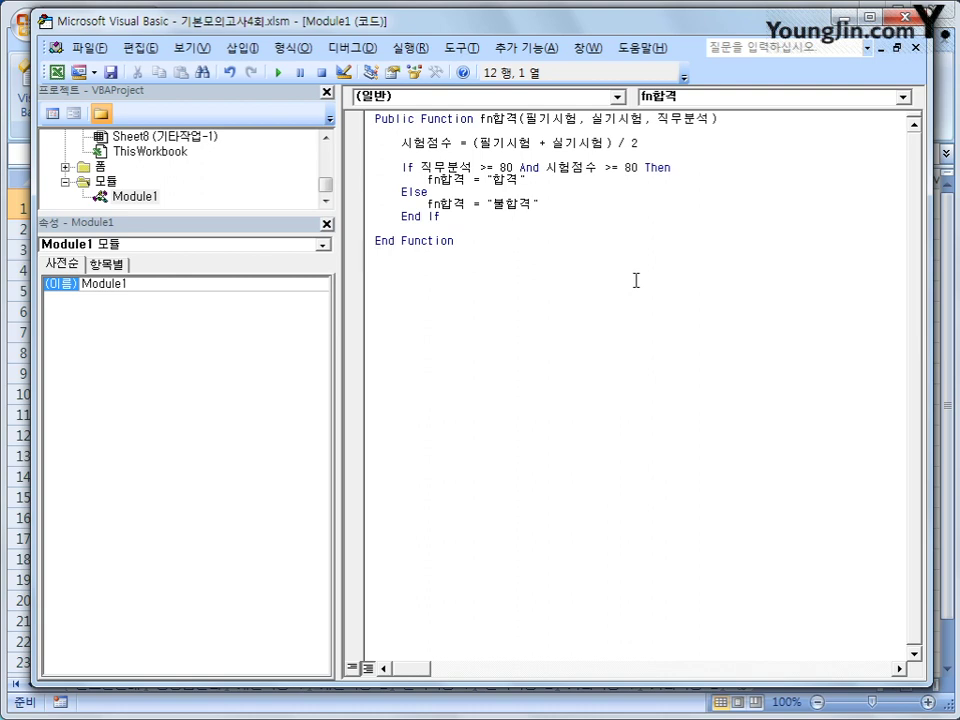
{"action": "key", "text": "alt+q"}
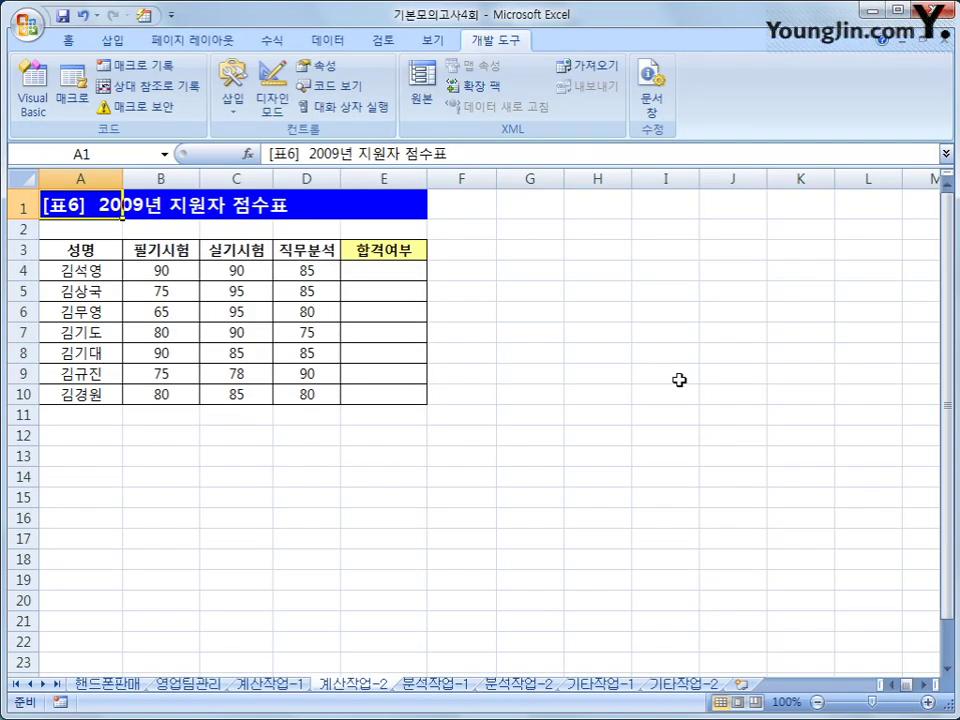
{"action": "left_click", "coordinate": [369, 270]}
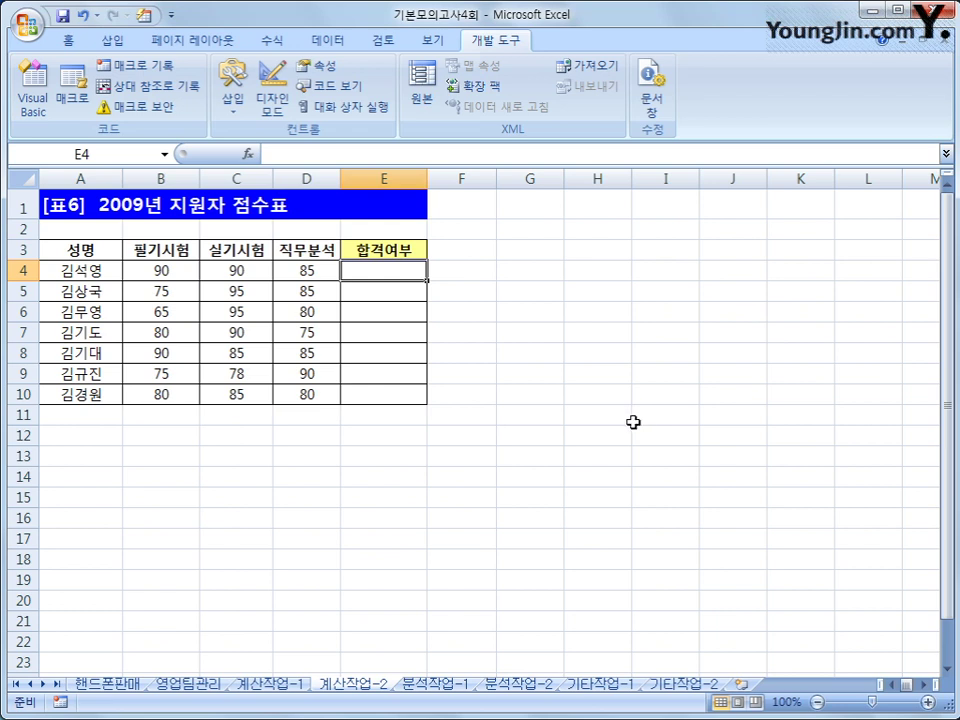
{"action": "left_click", "coordinate": [247, 154]}
{"action": "left_click", "coordinate": [597, 342]}
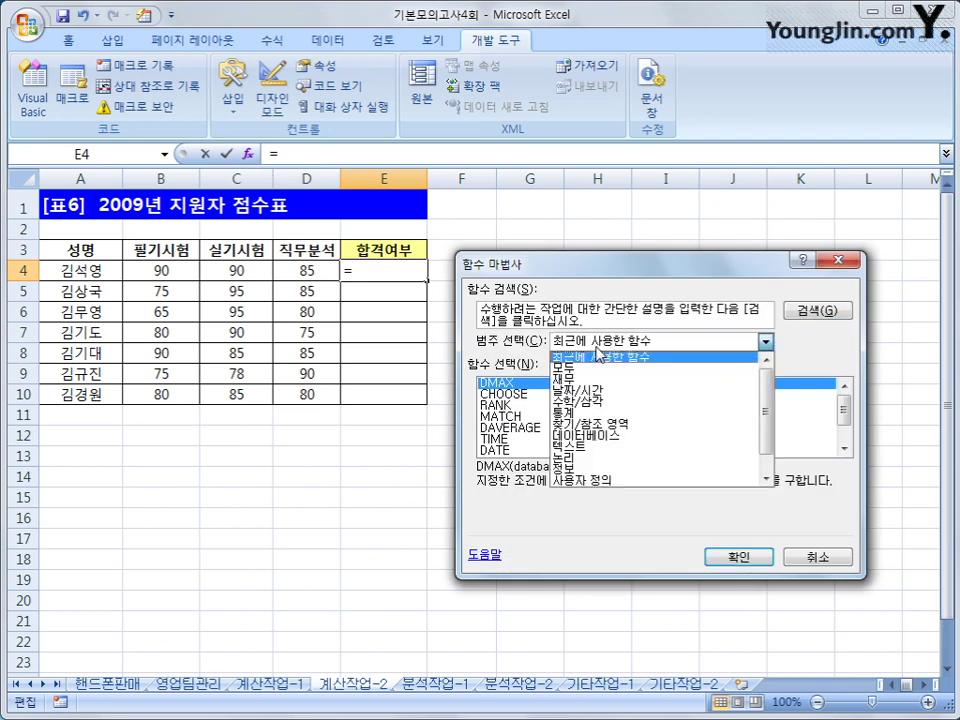
{"action": "left_click", "coordinate": [612, 481]}
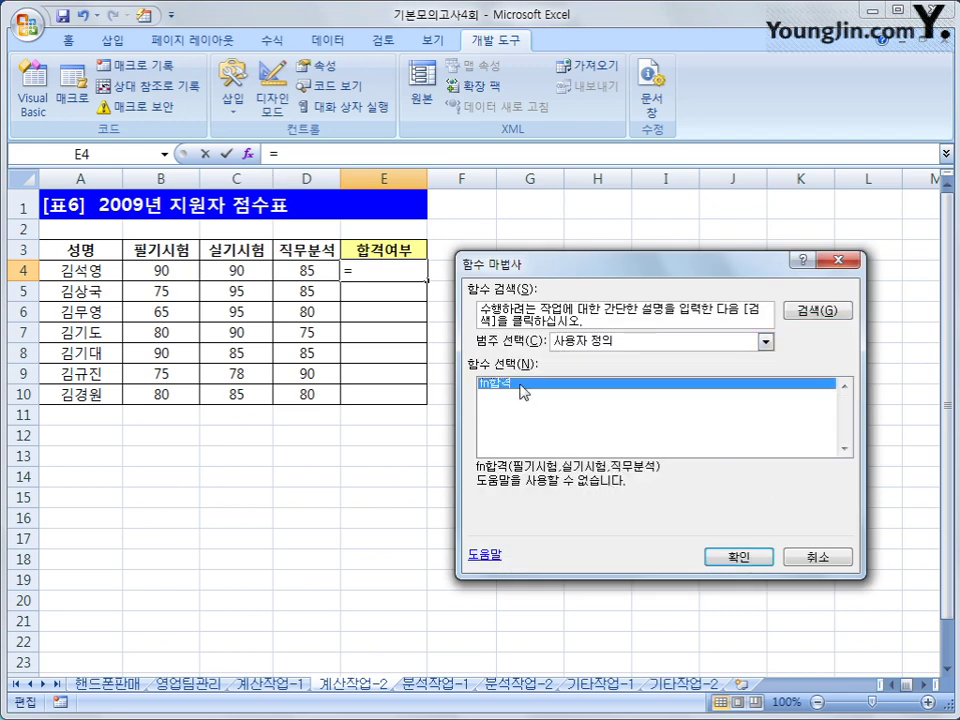
{"action": "left_click", "coordinate": [735, 557]}
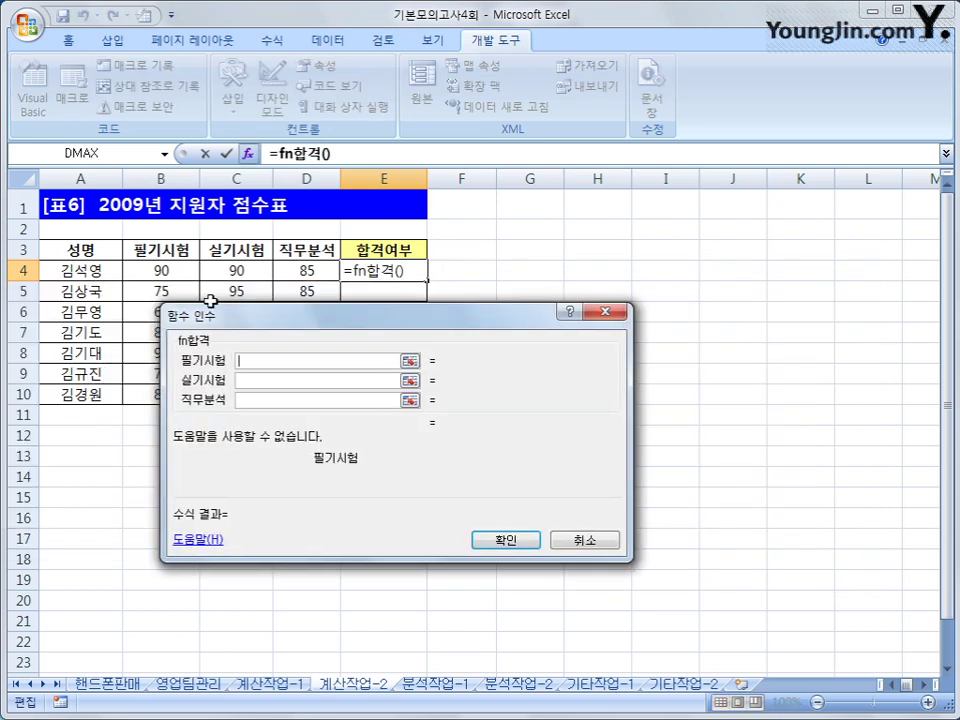
Step: Set the fn합격 arguments 필기시험, 실기시험 and 직무분석 to B4, C4 and D4, and fill the E4 formula down to E10
{"action": "left_click", "coordinate": [160, 266]}
{"action": "left_click", "coordinate": [259, 380]}
{"action": "left_click", "coordinate": [237, 270]}
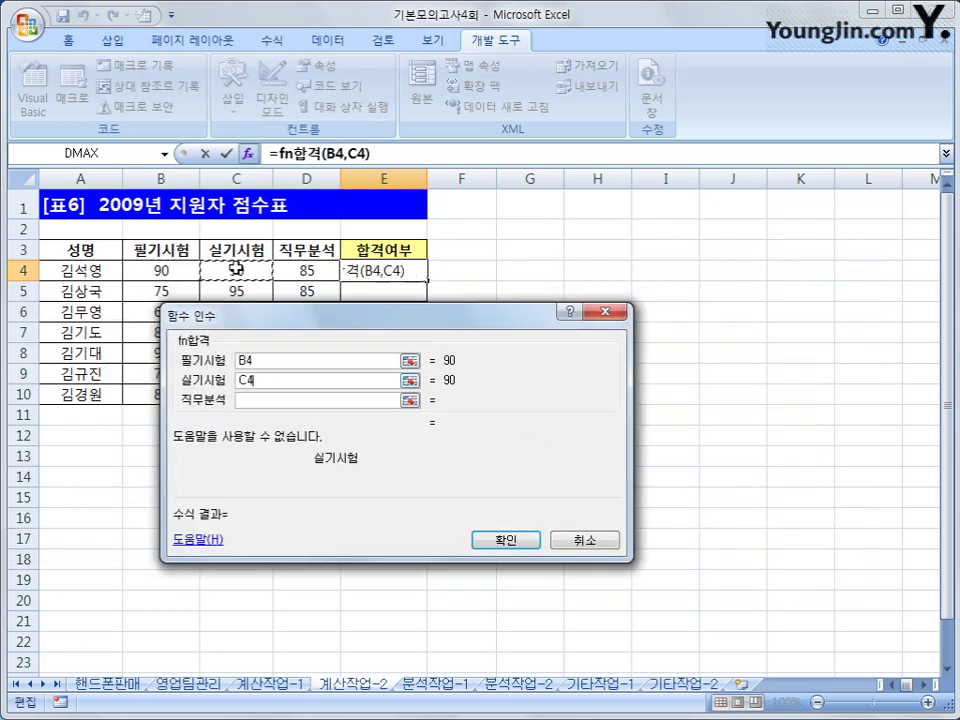
{"action": "left_click", "coordinate": [252, 399]}
{"action": "left_click", "coordinate": [302, 270]}
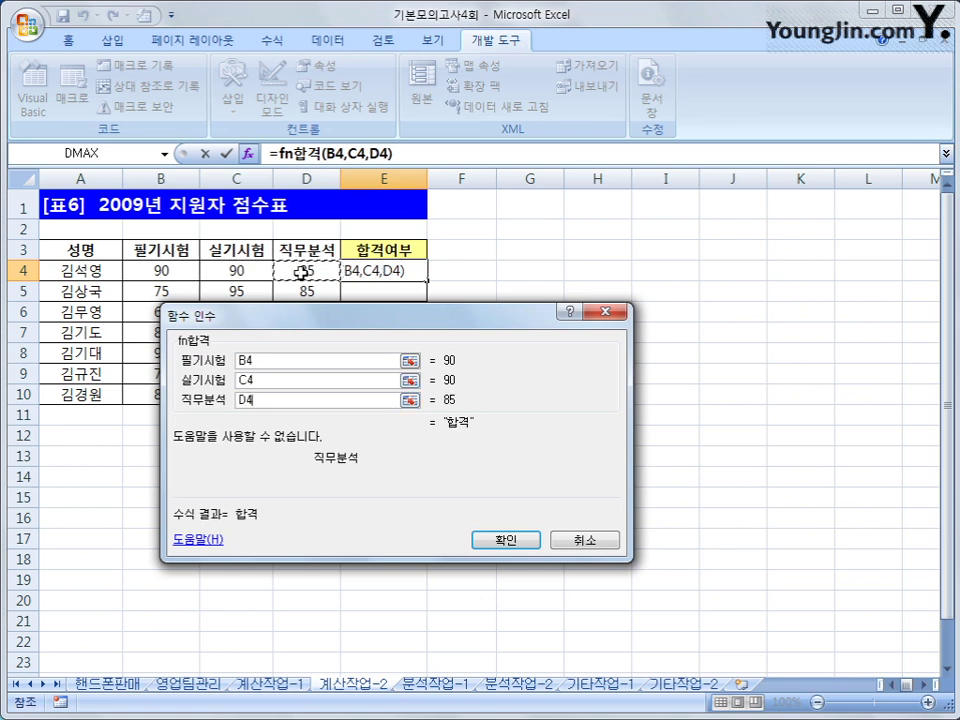
{"action": "left_click", "coordinate": [488, 540]}
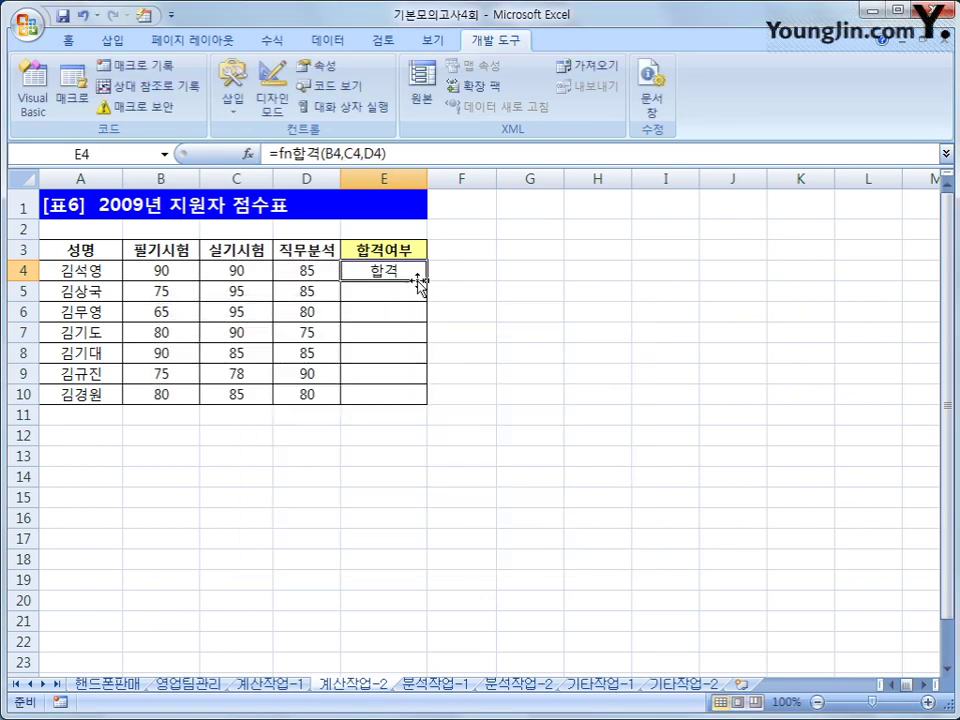
{"action": "left_click_drag", "start_coordinate": [427, 280], "coordinate": [422, 405]}
{"action": "left_click", "coordinate": [403, 399]}
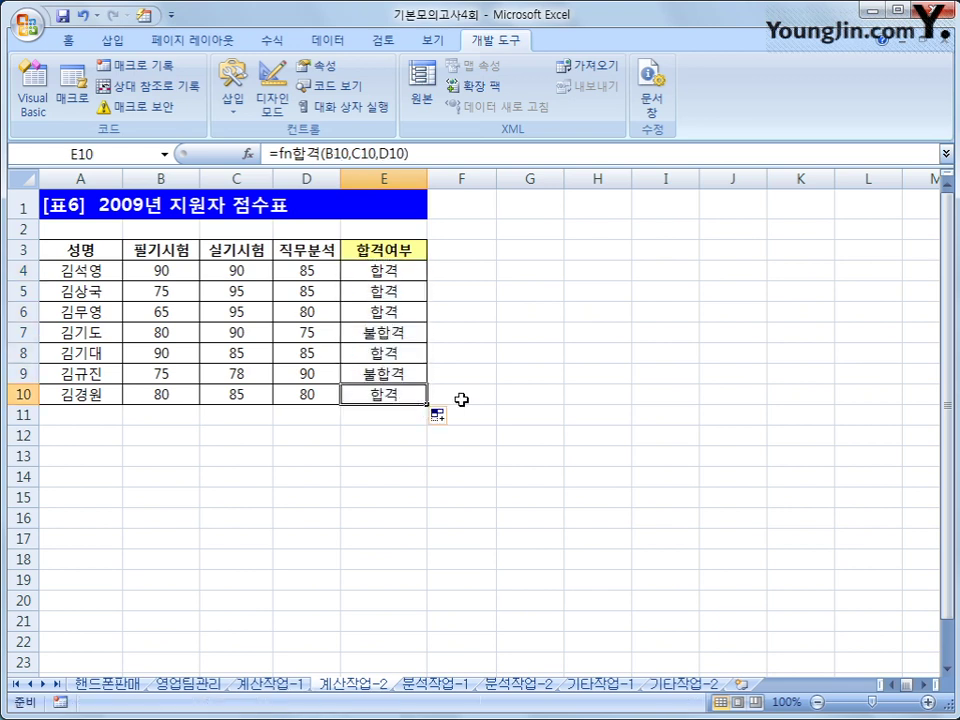